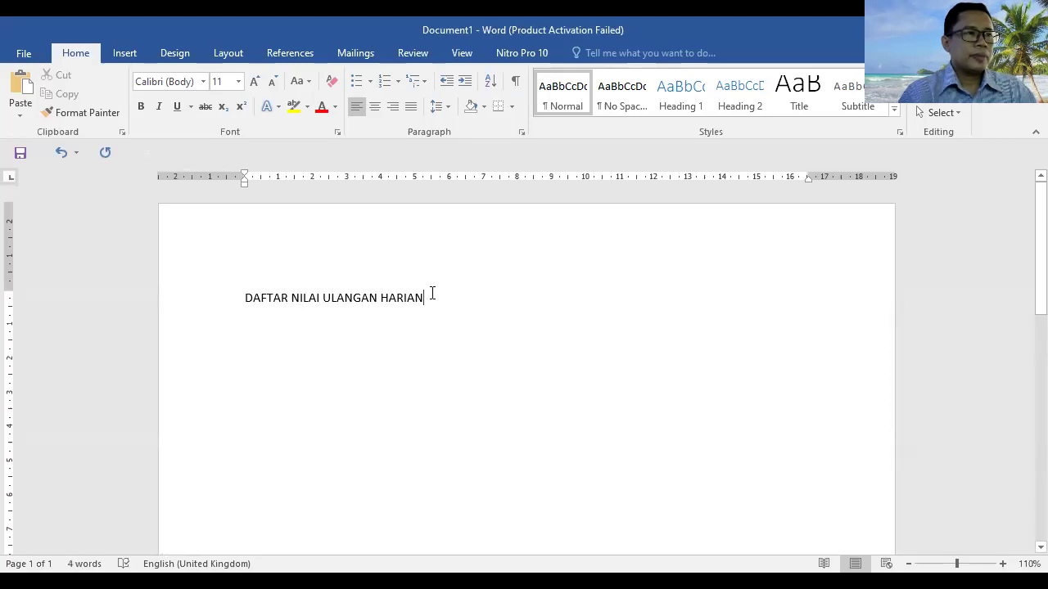
# Center the title DAFTAR NILAI ULANGAN HARIAN, format it as bold 14 pt Times New Roman, and start a new line below it.
pyautogui.tripleClick(259, 298)
pyautogui.click(372, 110)
pyautogui.click(182, 87)
pyautogui.write('Tim')
pyautogui.press('Return')
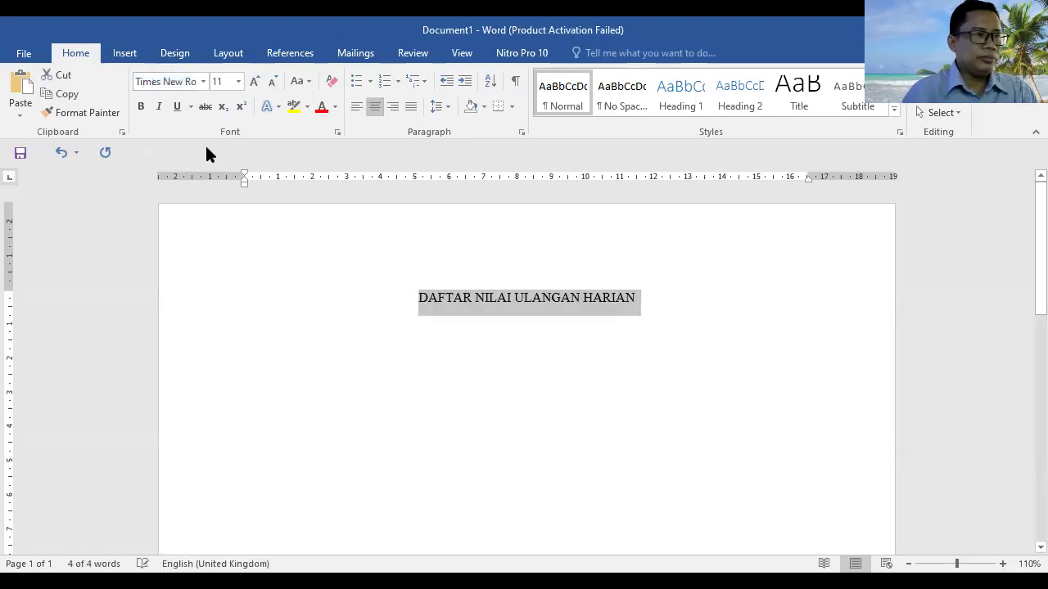
pyautogui.click(237, 82)
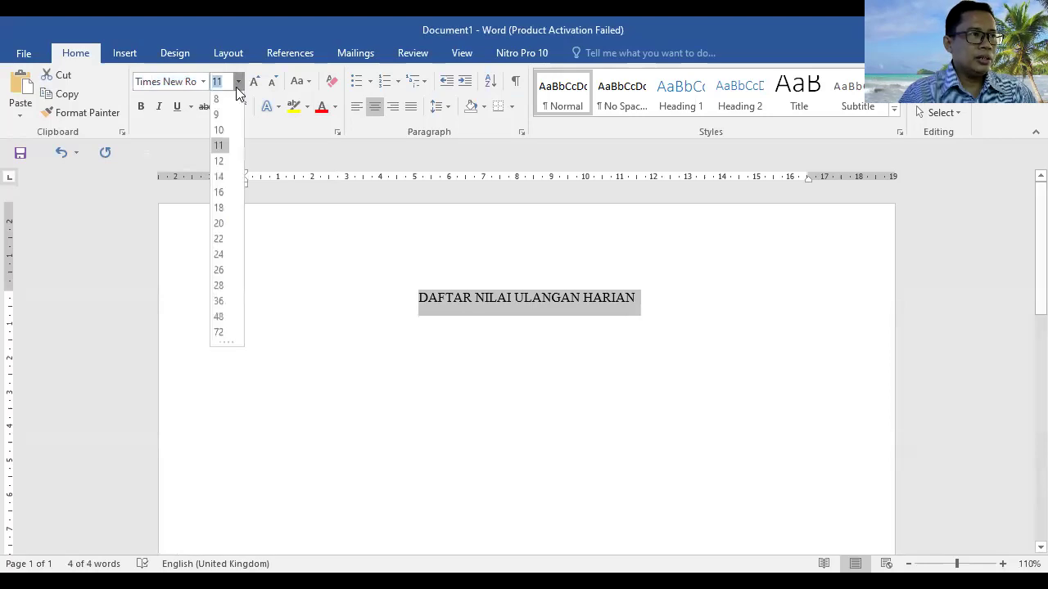
pyautogui.click(219, 177)
pyautogui.click(140, 106)
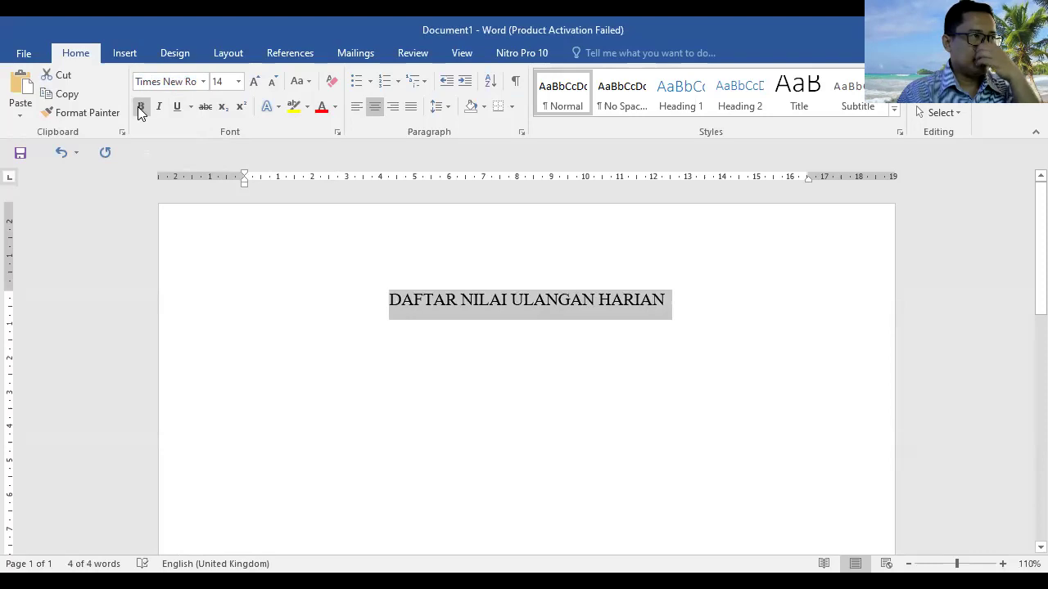
pyautogui.click(304, 341)
pyautogui.press('End')
pyautogui.press('Return')
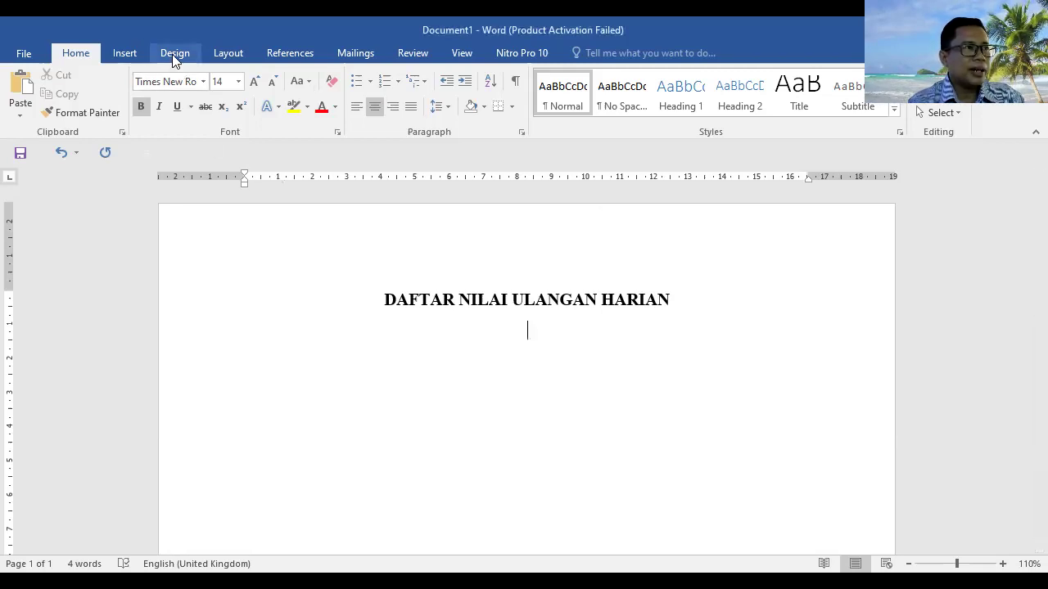
# Insert a table with 9 columns and 12 rows below the title.
pyautogui.click(123, 54)
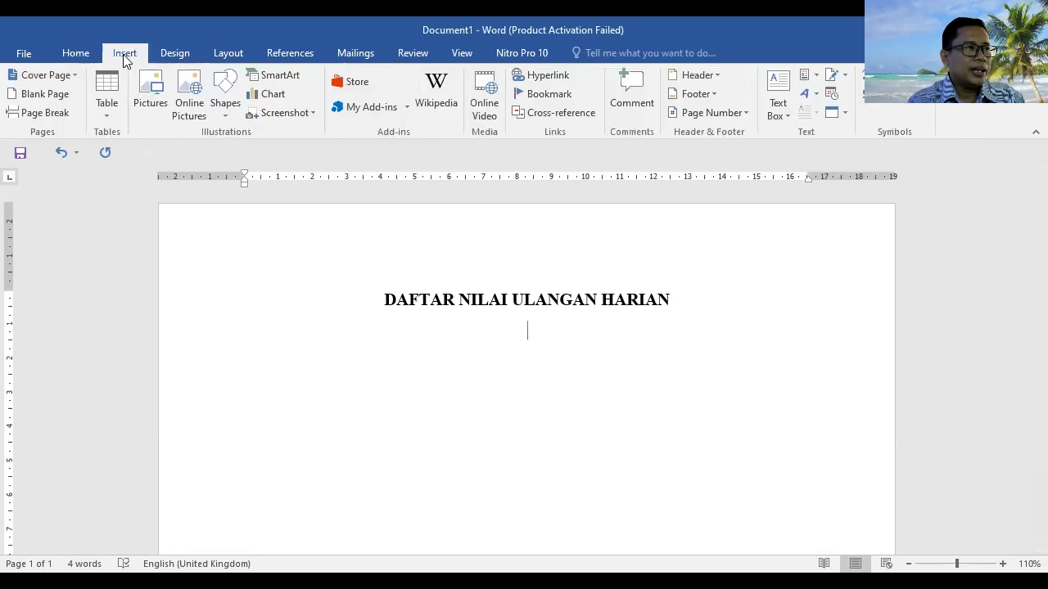
pyautogui.click(106, 116)
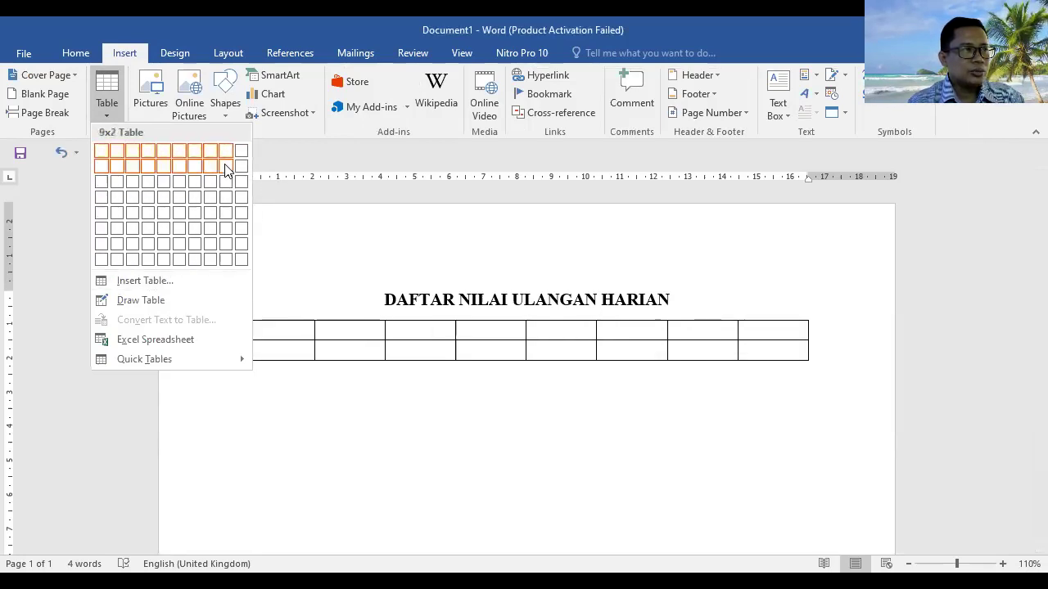
pyautogui.click(159, 282)
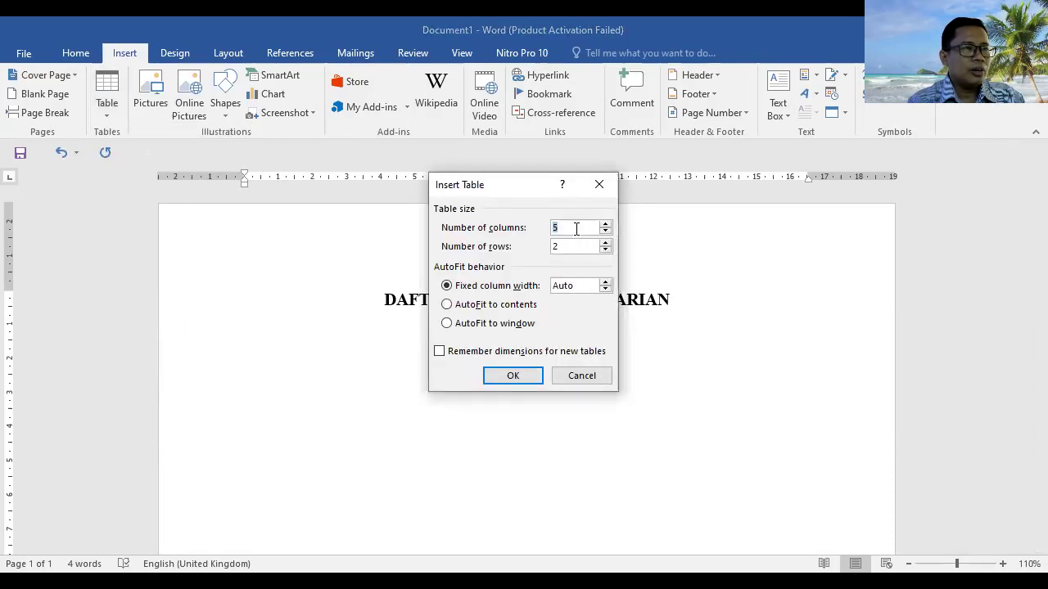
pyautogui.click(316, 223)
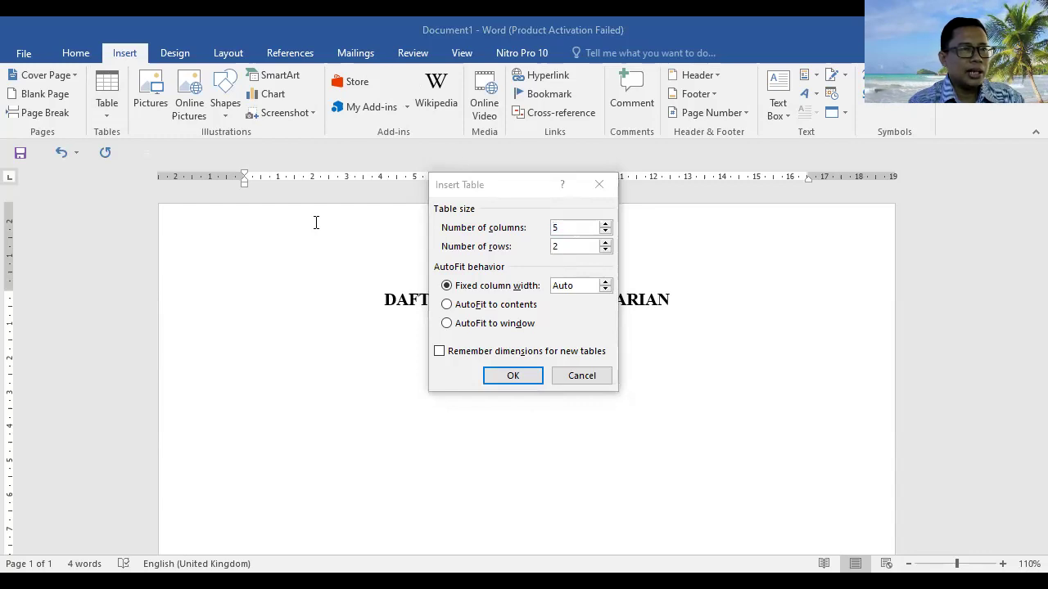
pyautogui.click(582, 239)
pyautogui.write('9')
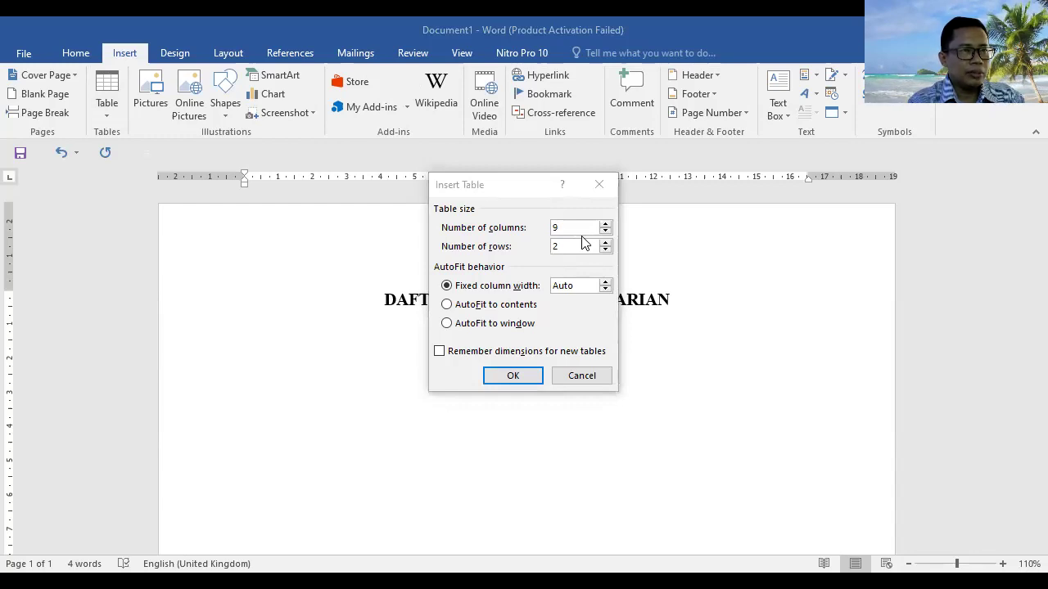
pyautogui.click(542, 290)
pyautogui.click(553, 247)
pyautogui.write('1')
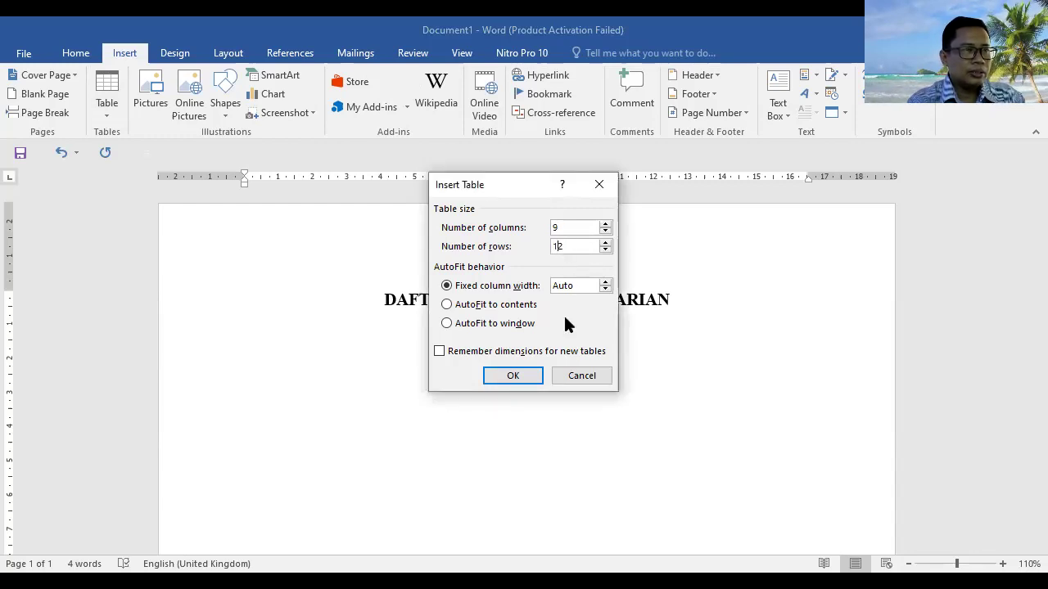
pyautogui.click(519, 376)
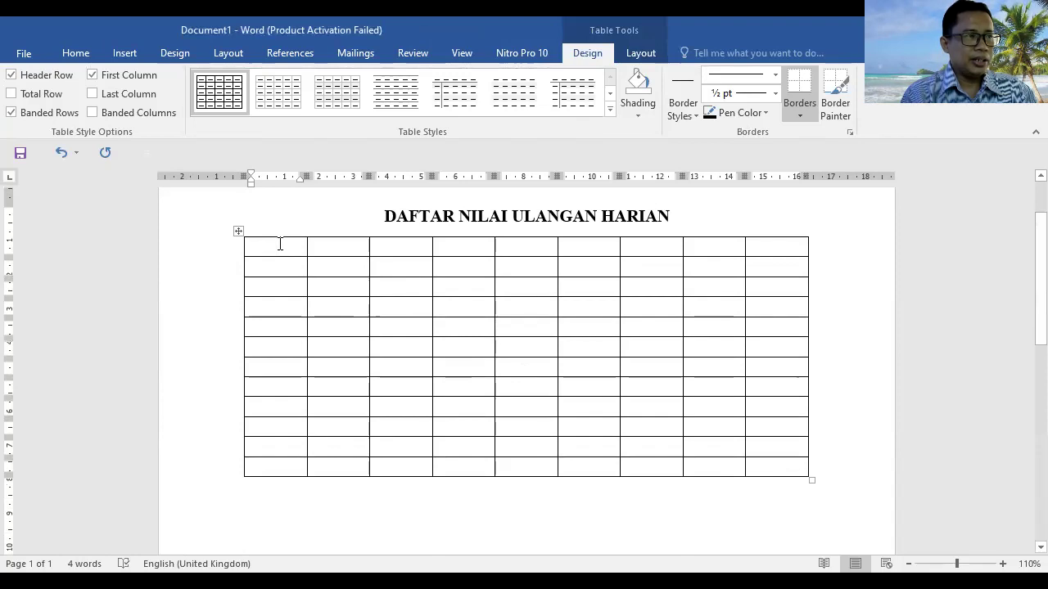
# Merge the top two cells of the table's first column and enter the heading No.
pyautogui.moveTo(281, 251); pyautogui.dragTo(282, 269)
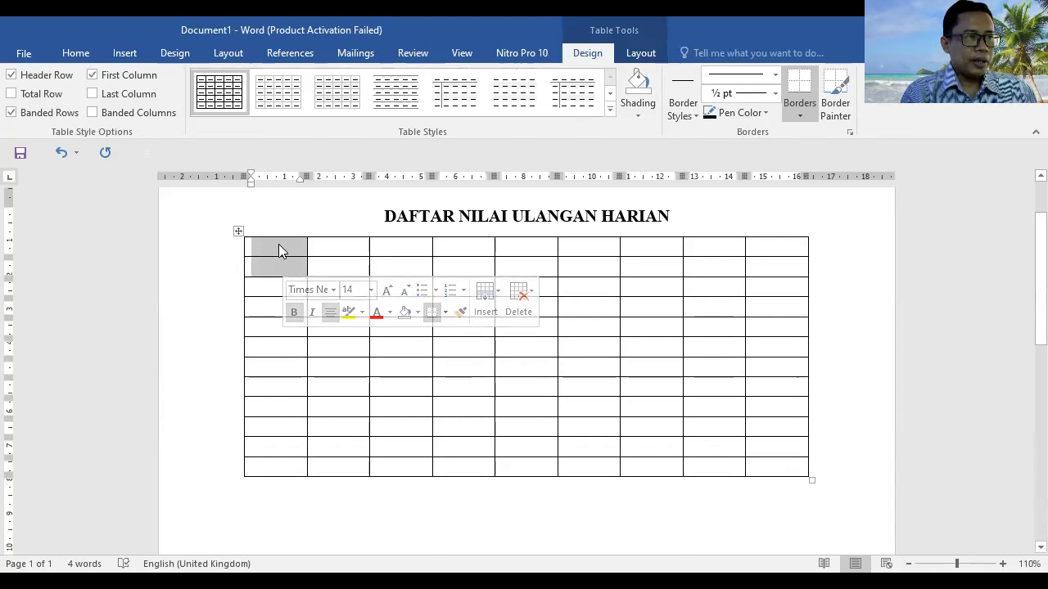
pyautogui.rightClick(279, 243)
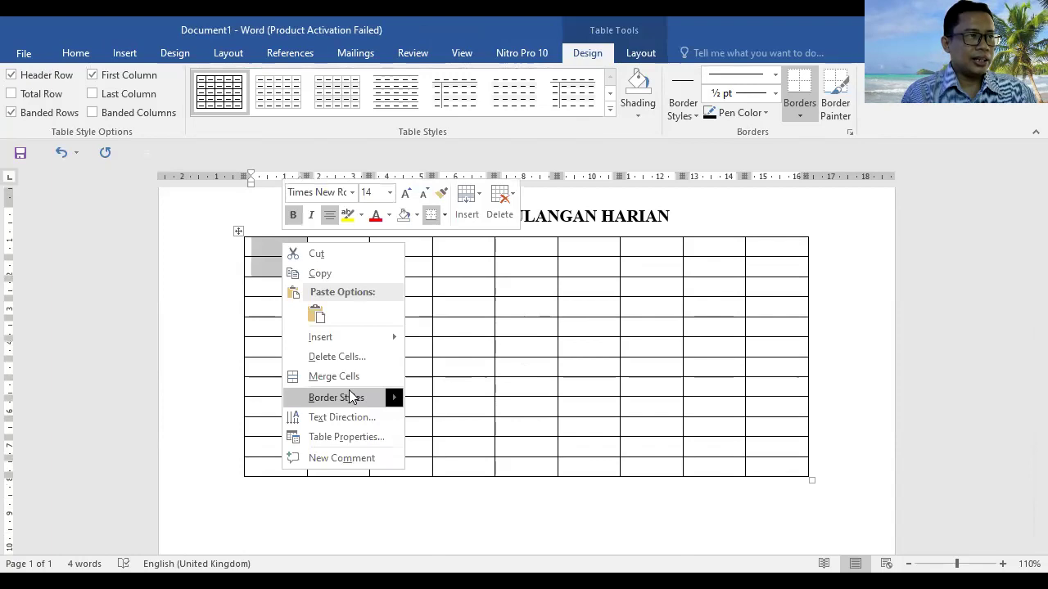
pyautogui.click(270, 252)
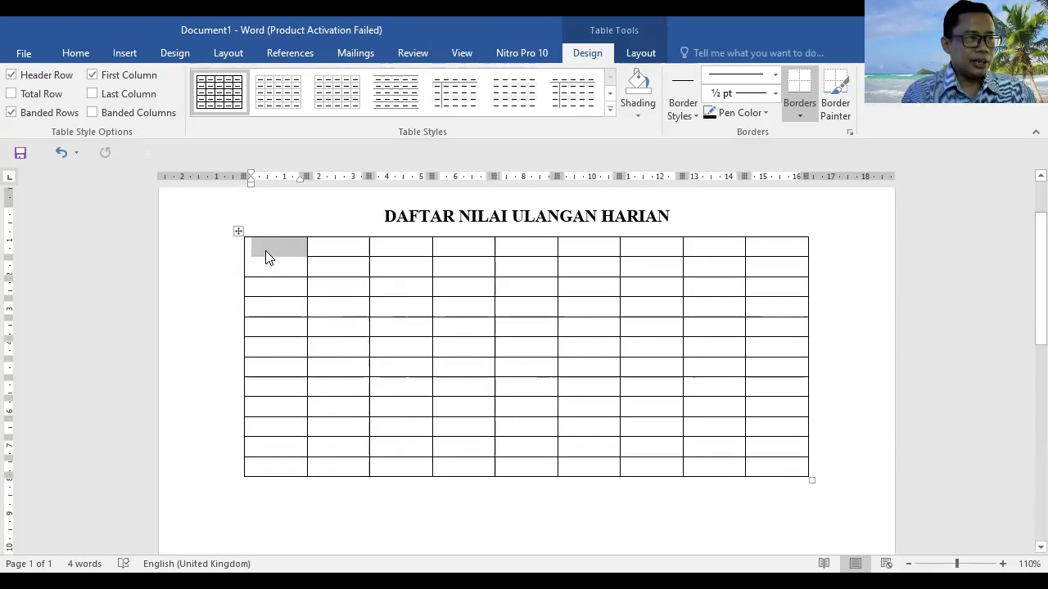
pyautogui.rightClick(265, 250)
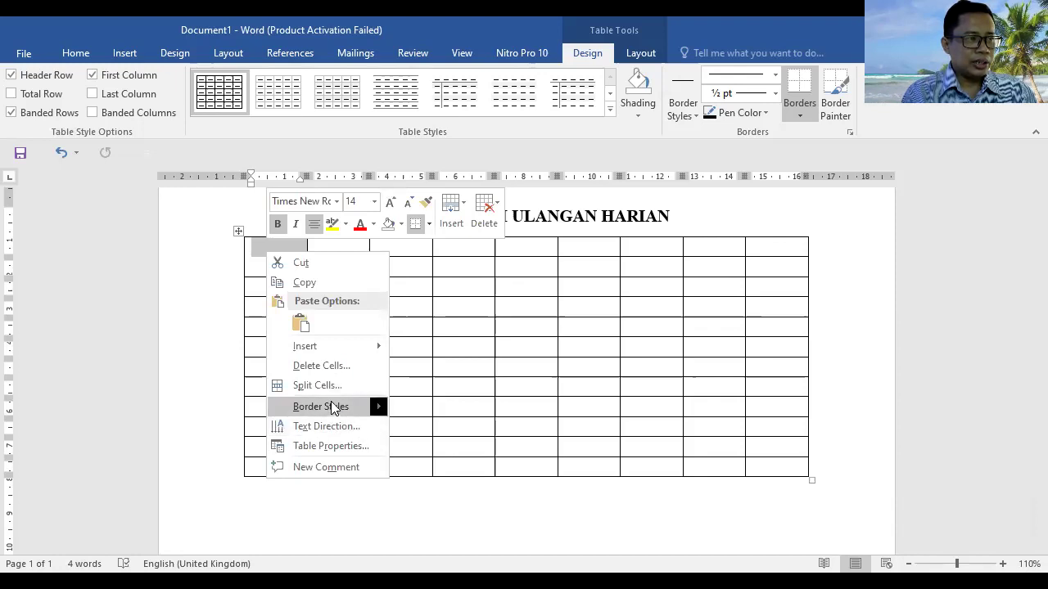
pyautogui.click(258, 262)
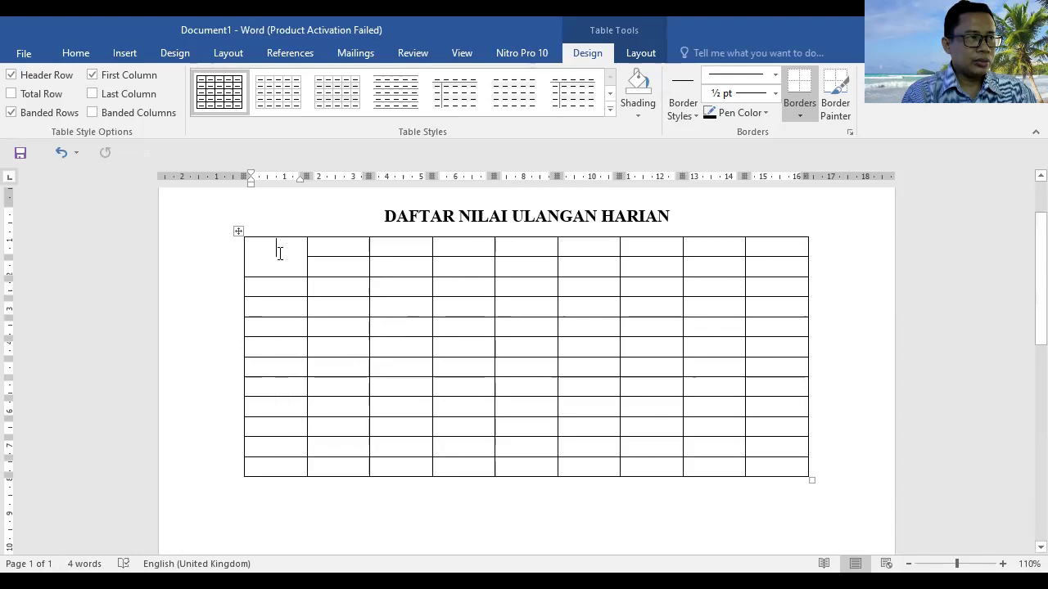
pyautogui.write('no')
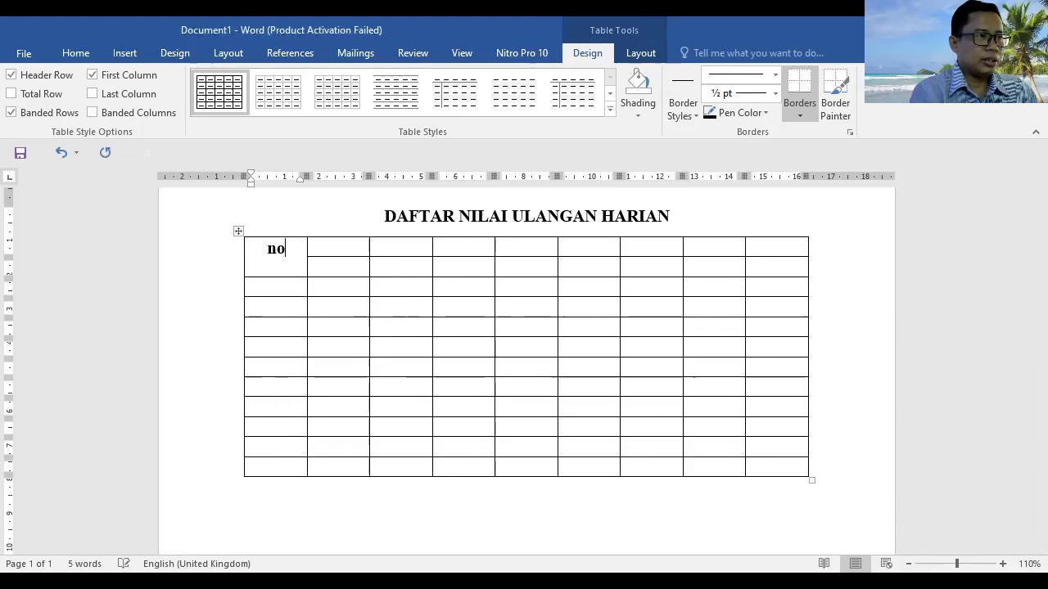
pyautogui.press('BackSpace')
pyautogui.press('BackSpace')
pyautogui.write('No')
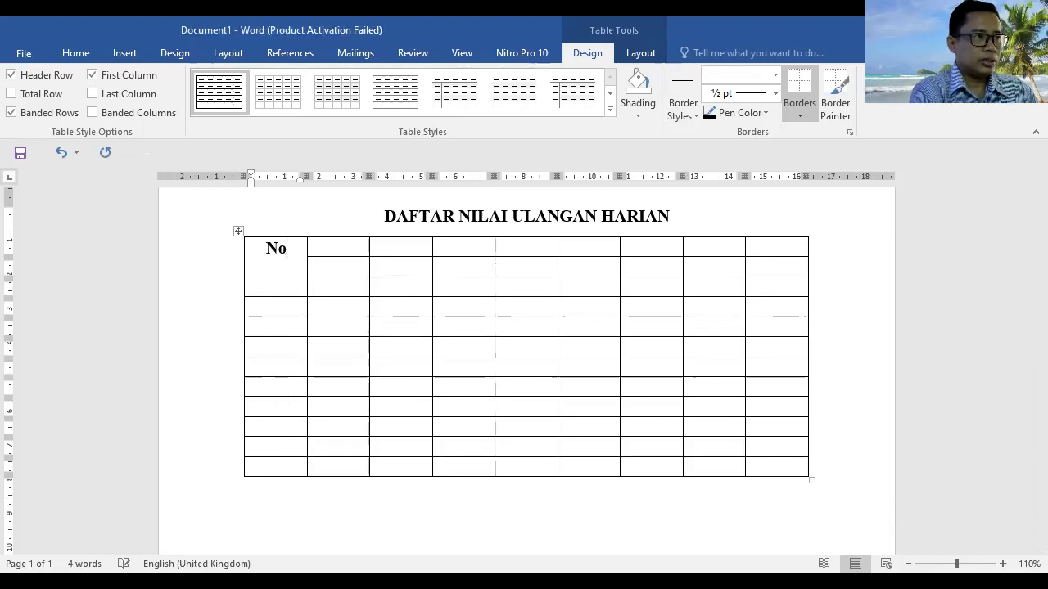
pyautogui.moveTo(257, 245); pyautogui.dragTo(279, 256)
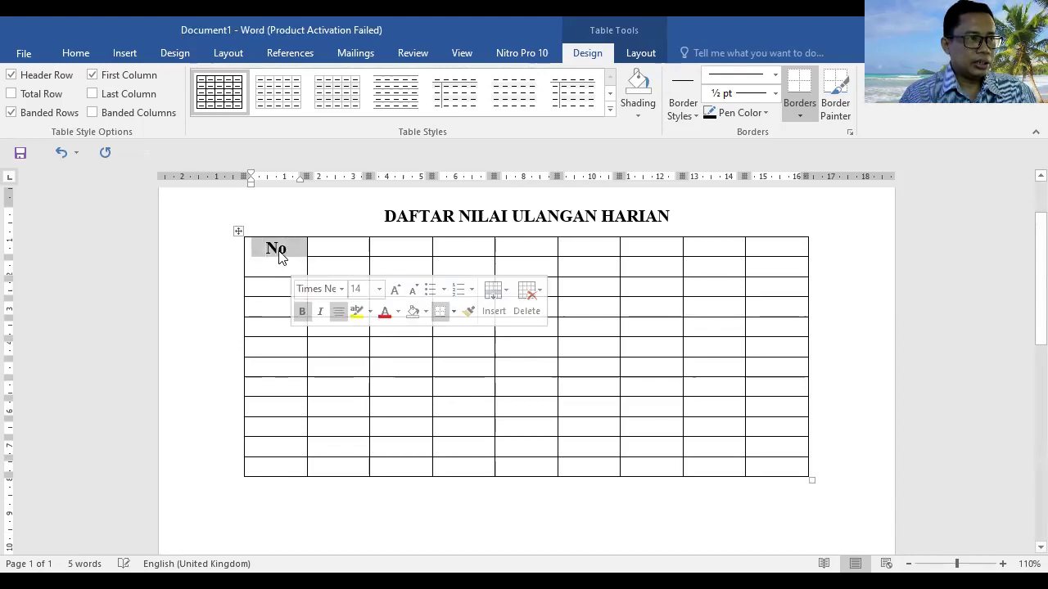
pyautogui.rightClick(279, 256)
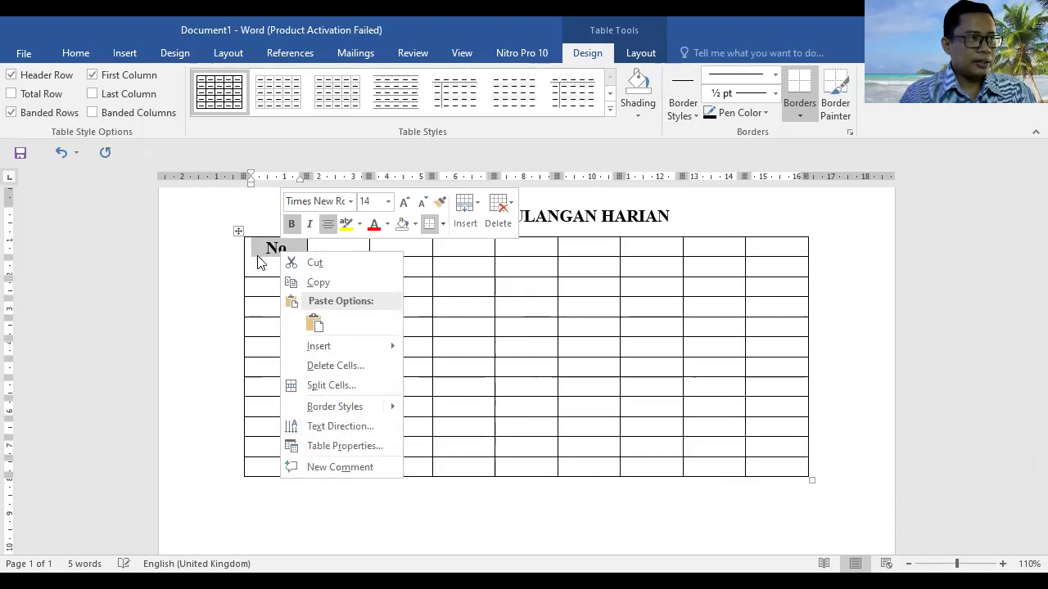
pyautogui.click(336, 250)
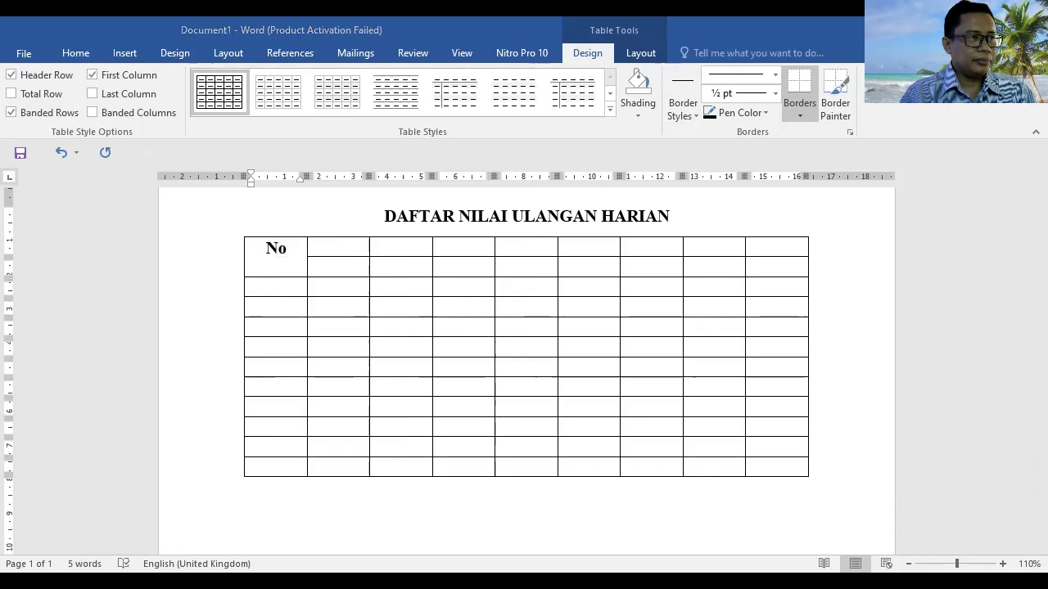
# Merge the top two cells of the second column and enter the heading Nama.
pyautogui.moveTo(335, 249); pyautogui.dragTo(344, 264)
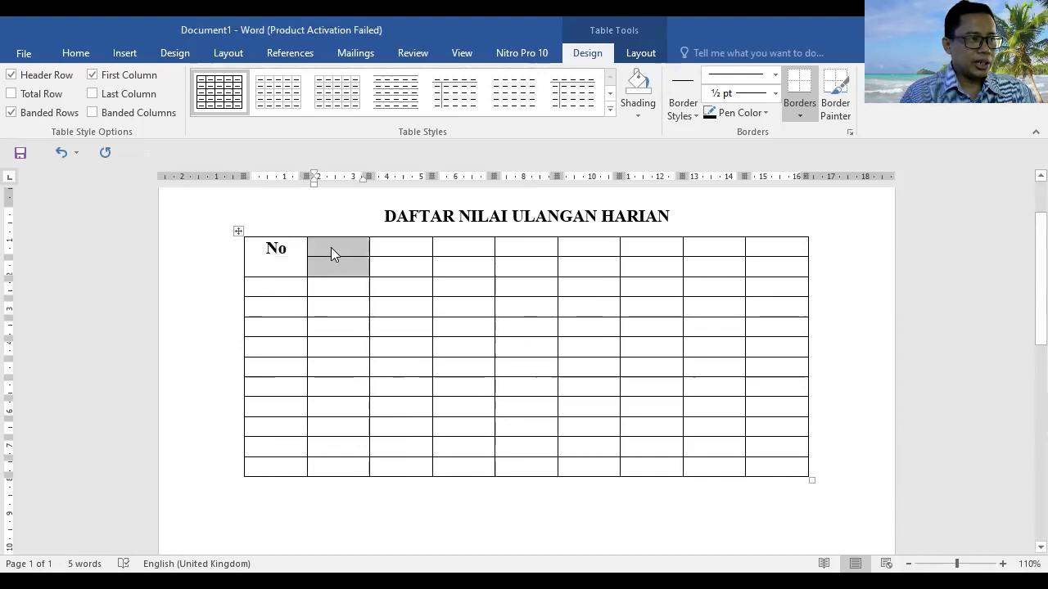
pyautogui.rightClick(331, 248)
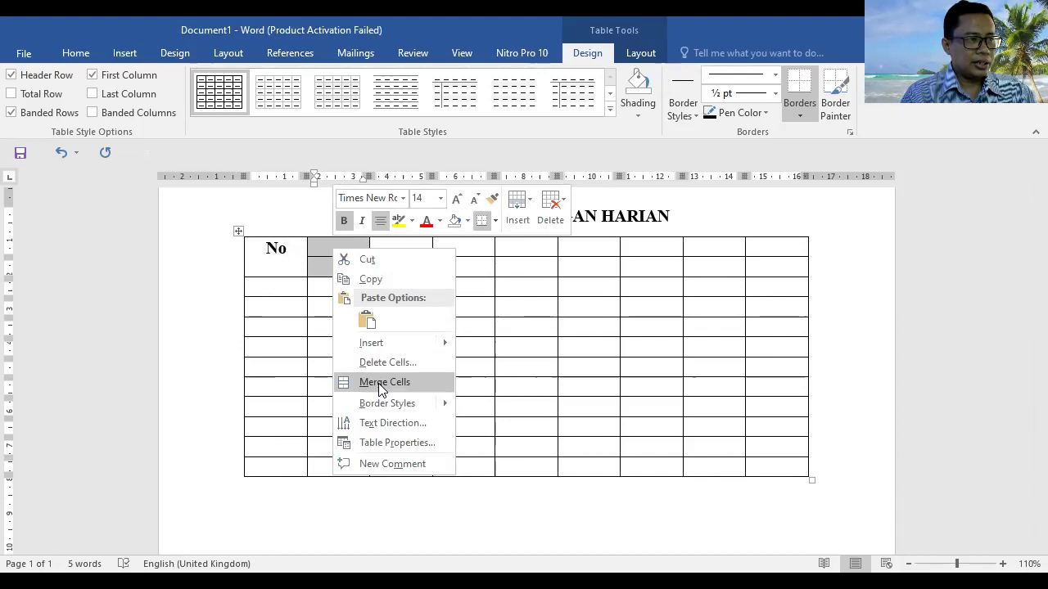
pyautogui.click(379, 383)
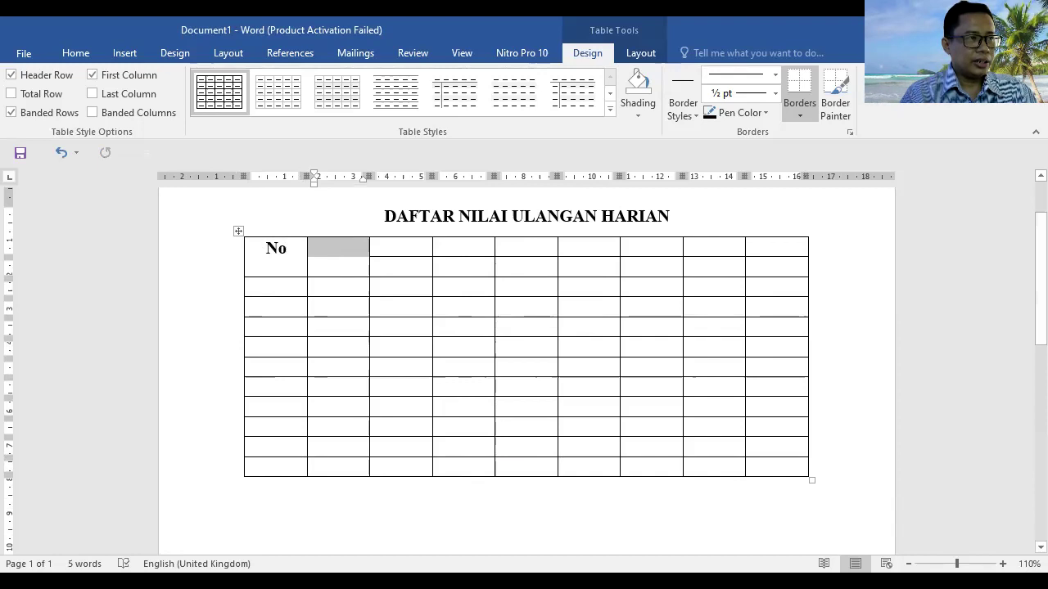
pyautogui.click(332, 262)
pyautogui.write('Nama')
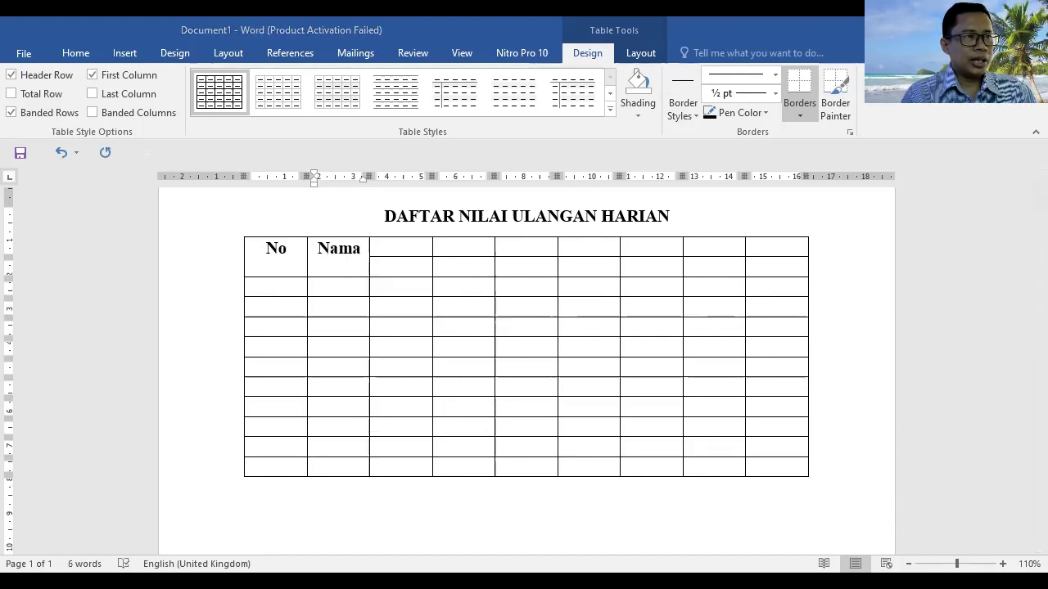
# Merge the first-row cells of the third to fifth columns and enter the heading Ulangan Harian.
pyautogui.moveTo(416, 246); pyautogui.dragTo(507, 246)
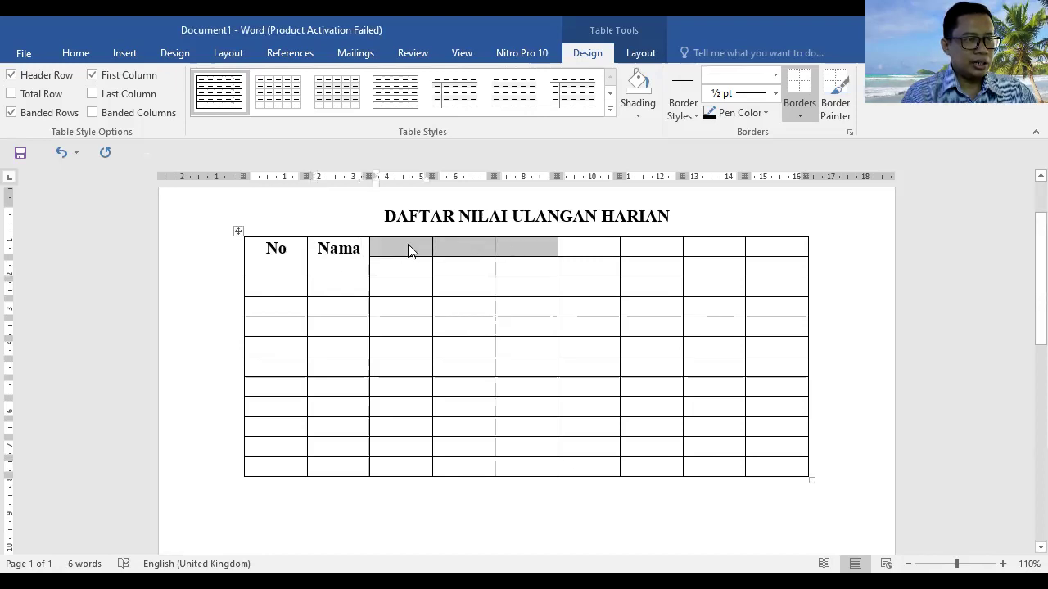
pyautogui.press('F4')
pyautogui.click(464, 249)
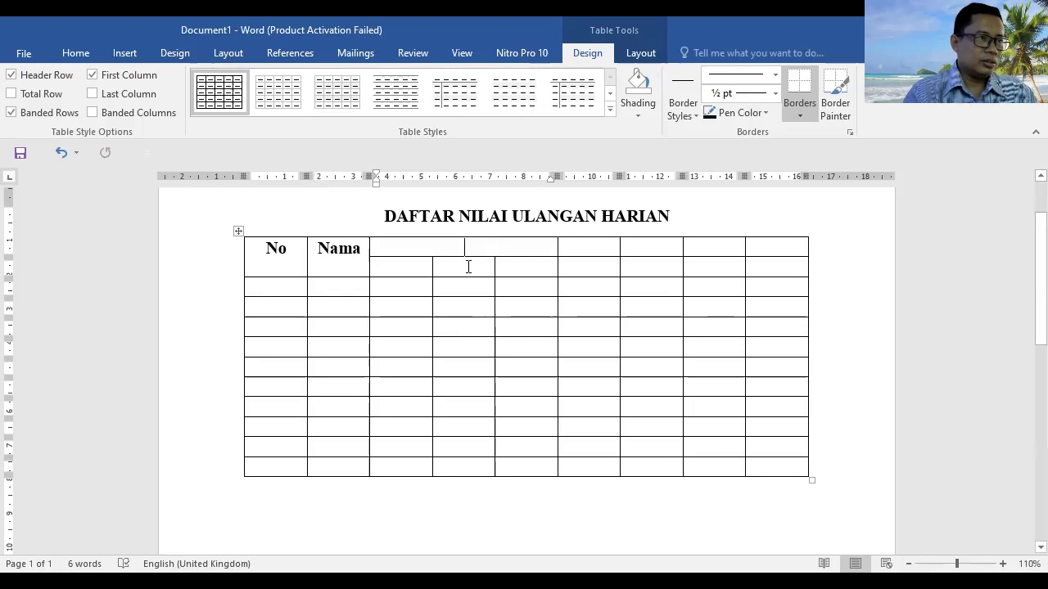
pyautogui.write('Ulangan ')
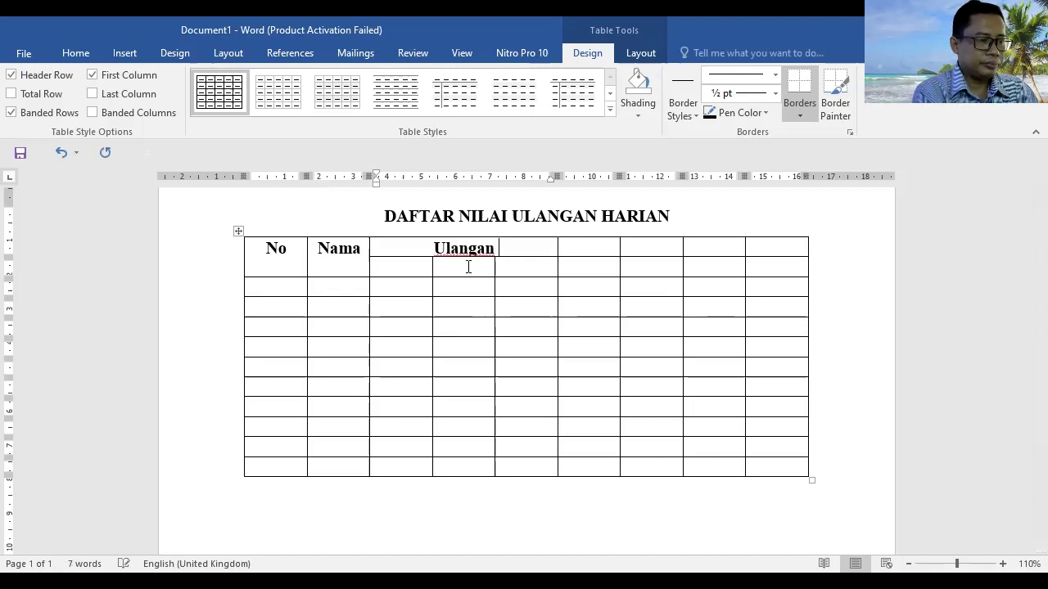
pyautogui.write('Harian')
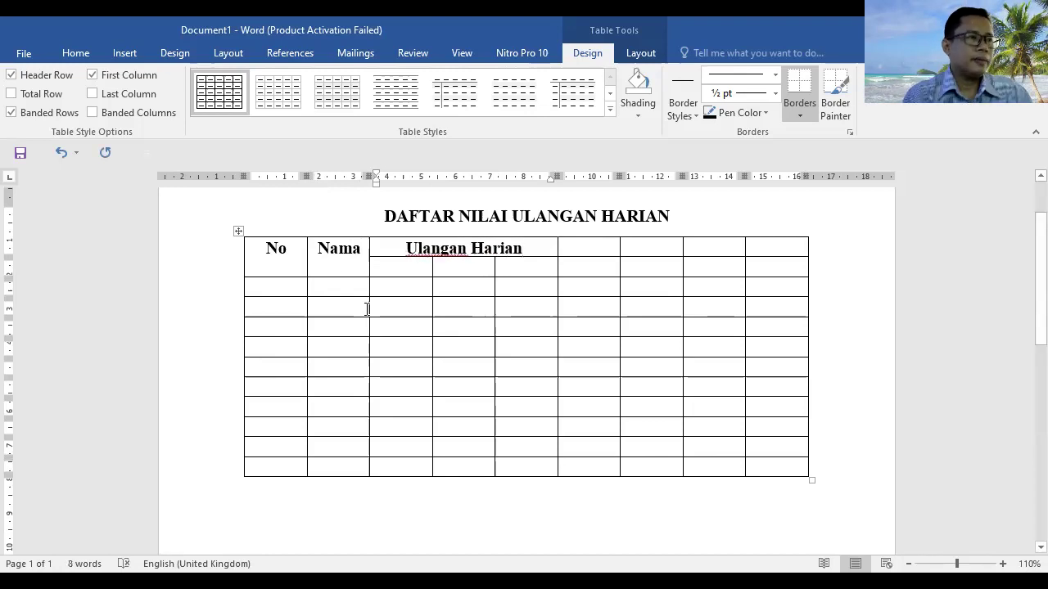
# Remove the bold from the table's first row and set its font size to 12.
pyautogui.click(235, 268)
pyautogui.click(67, 51)
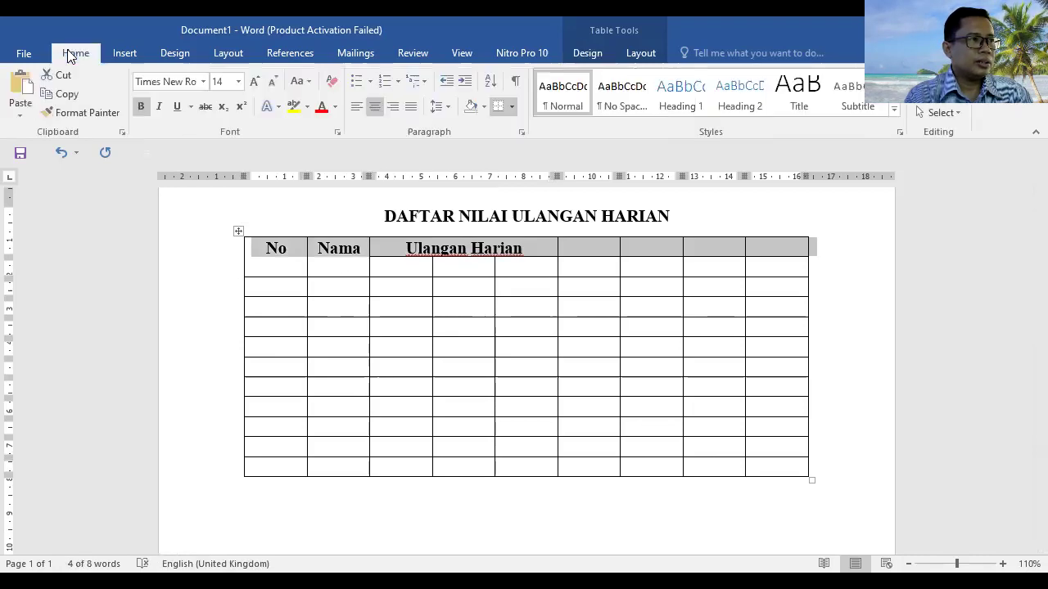
pyautogui.click(143, 106)
pyautogui.click(237, 81)
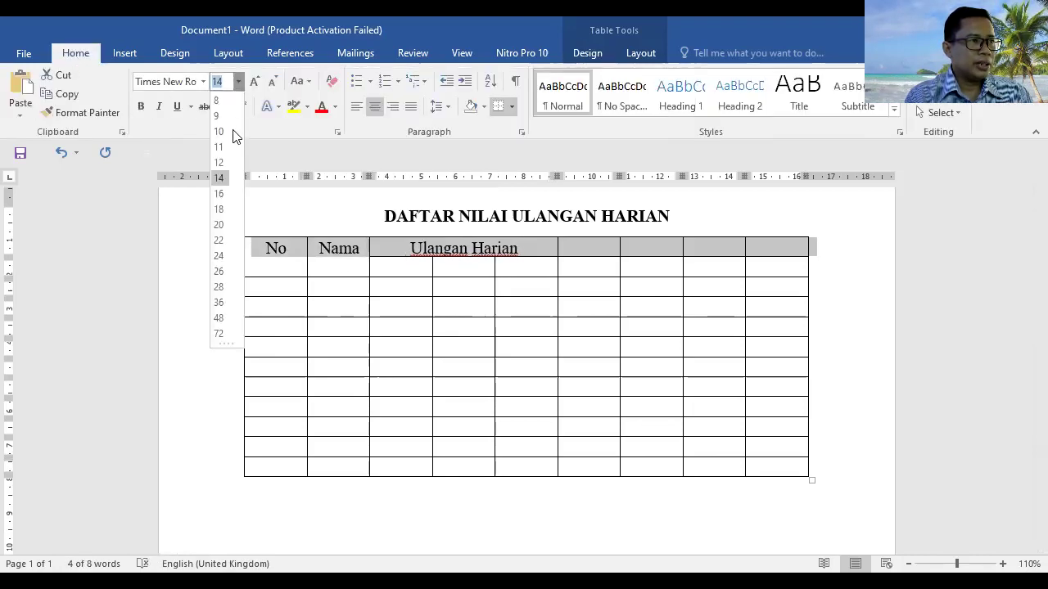
pyautogui.click(221, 162)
# Enter the subheadings 1, 2 and 3 in the three cells under Ulangan Harian.
pyautogui.click(420, 265)
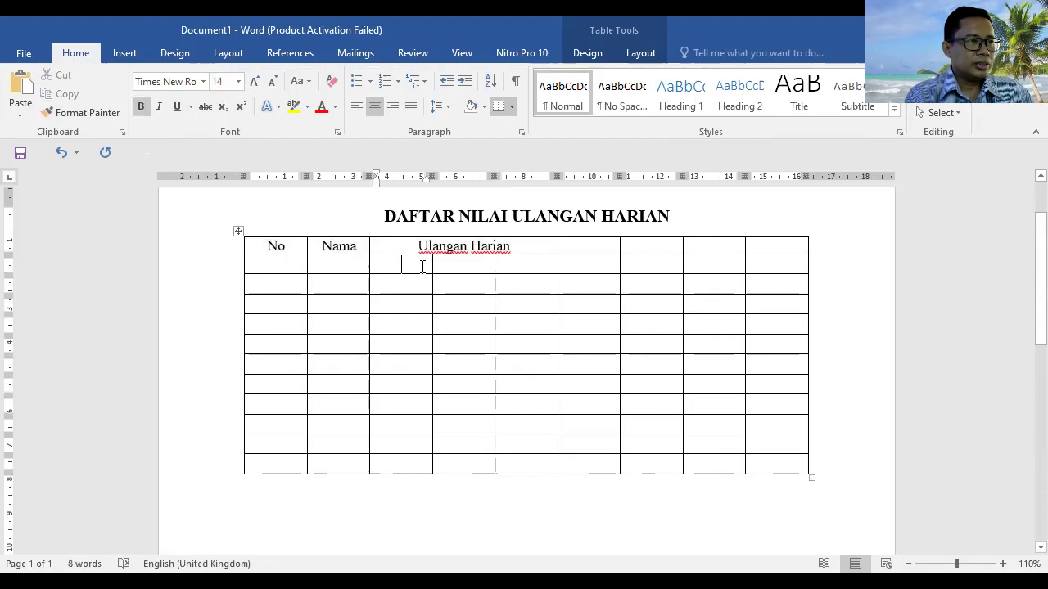
pyautogui.write('1')
pyautogui.click(470, 264)
pyautogui.write('2')
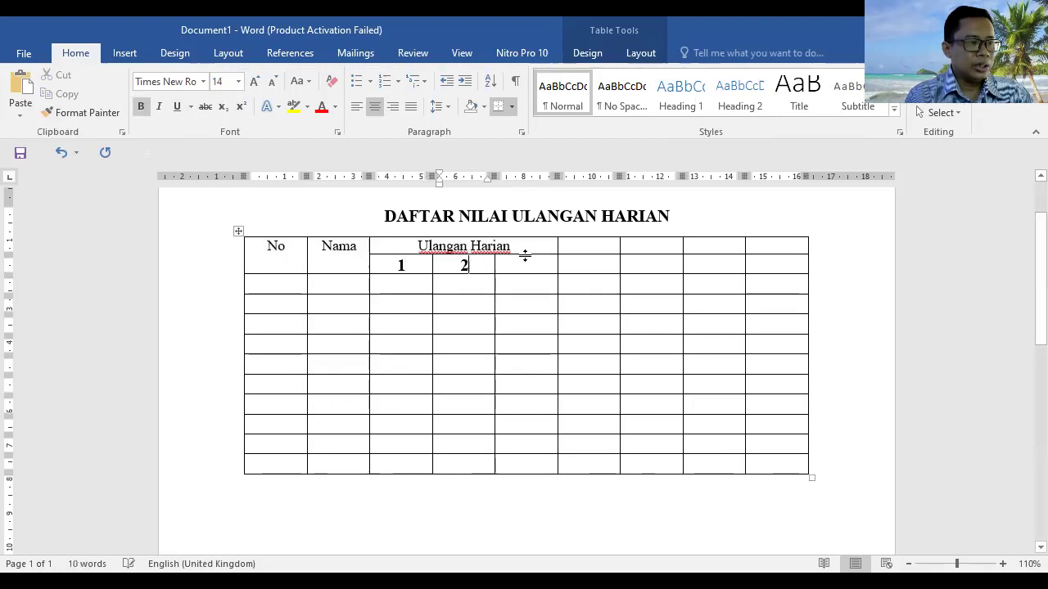
pyautogui.click(530, 267)
pyautogui.write('3')
pyautogui.click(401, 303)
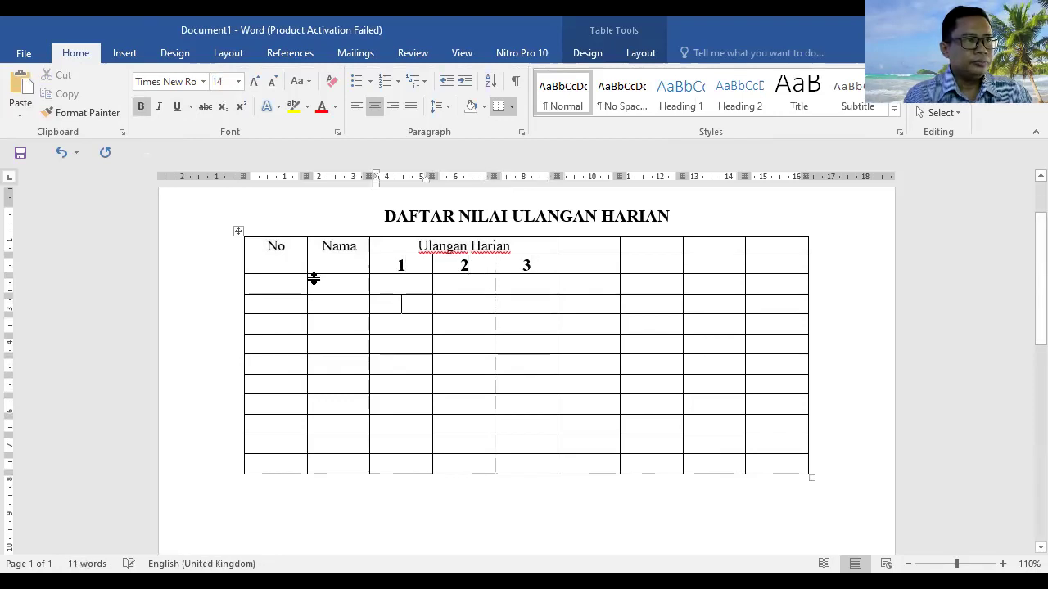
# Remove the bold formatting from the two header rows of the table.
pyautogui.moveTo(229, 259); pyautogui.dragTo(729, 273)
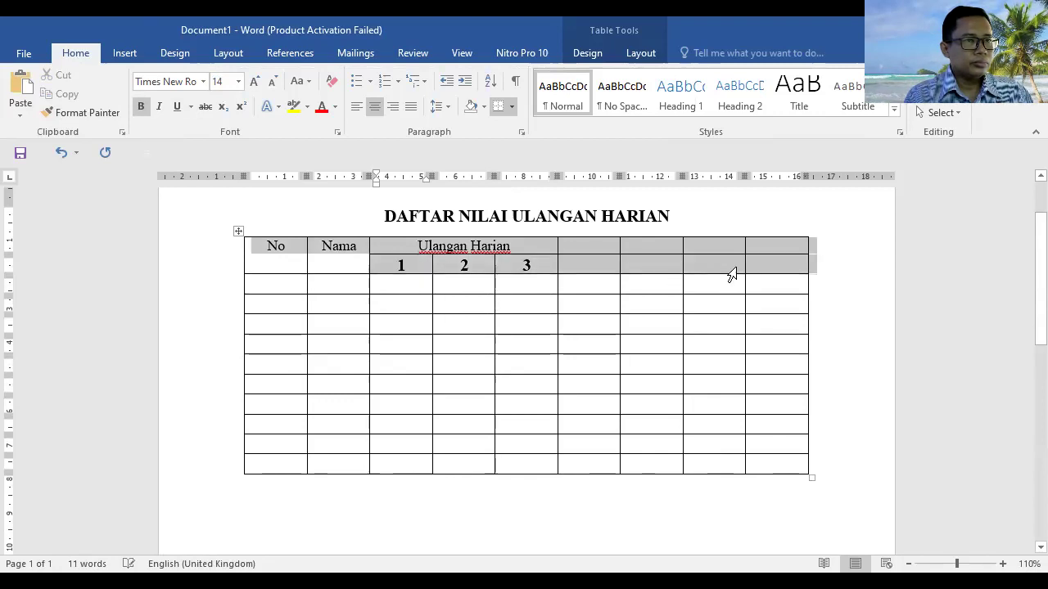
pyautogui.click(143, 108)
pyautogui.click(144, 107)
pyautogui.click(558, 245)
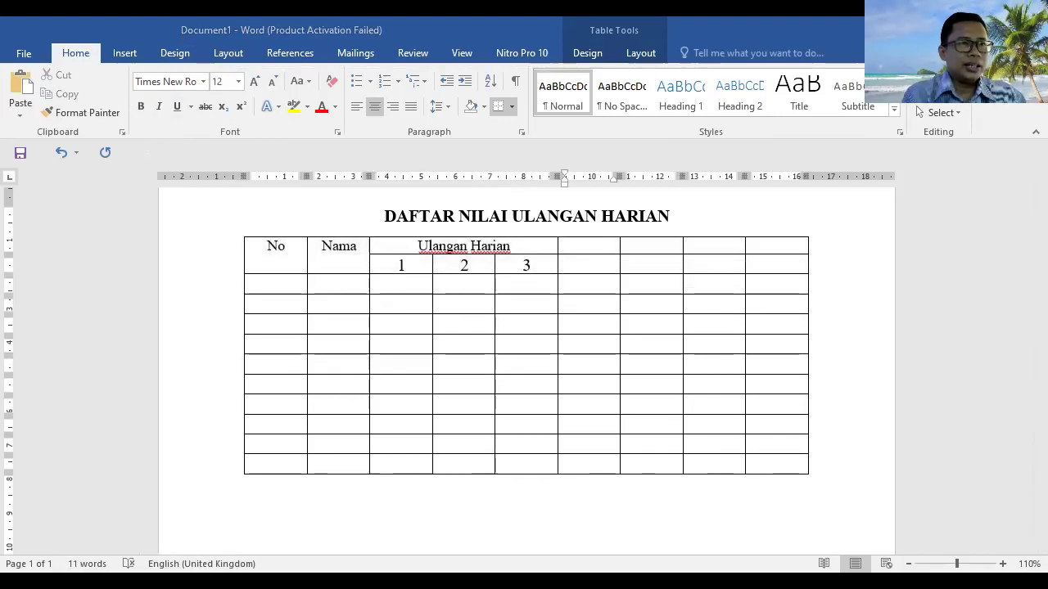
# Merge the top two header cells in each of the last four columns of the table.
pyautogui.moveTo(589, 244); pyautogui.dragTo(587, 268)
pyautogui.rightClick(584, 248)
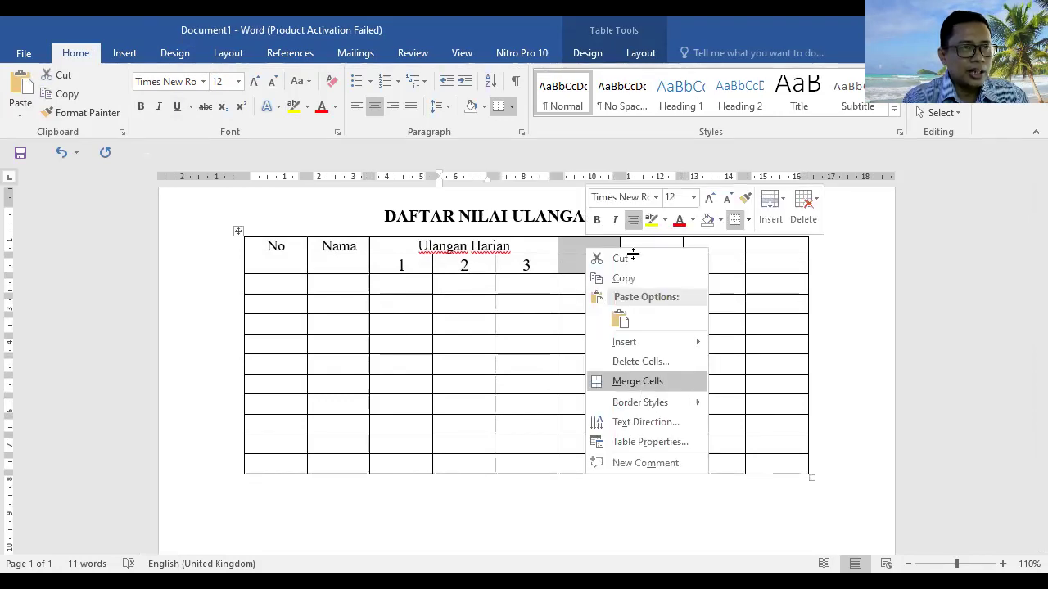
pyautogui.click(643, 383)
pyautogui.moveTo(638, 250); pyautogui.dragTo(640, 265)
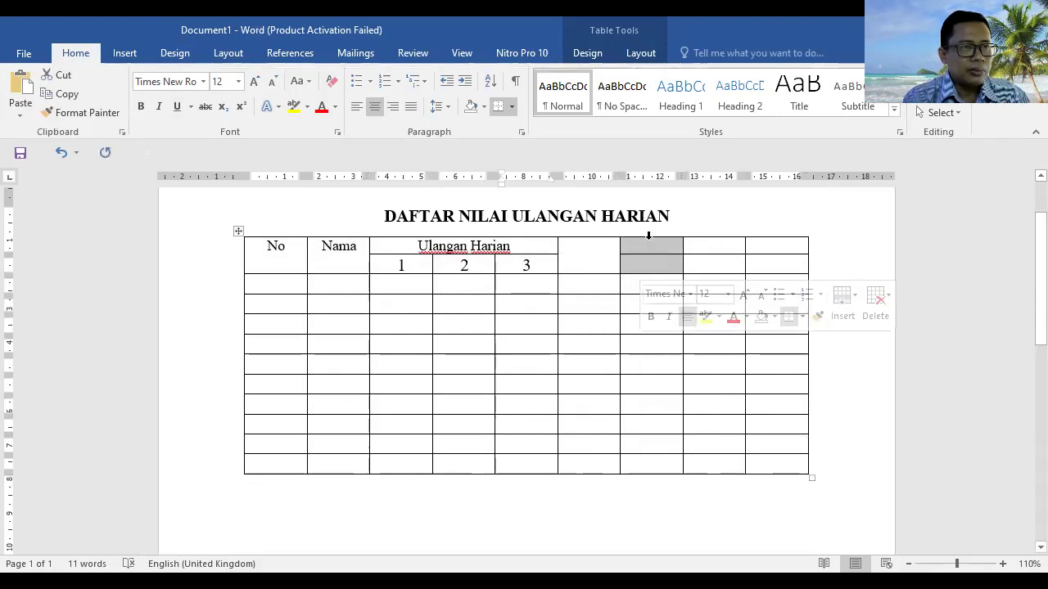
pyautogui.moveTo(712, 245); pyautogui.dragTo(712, 266)
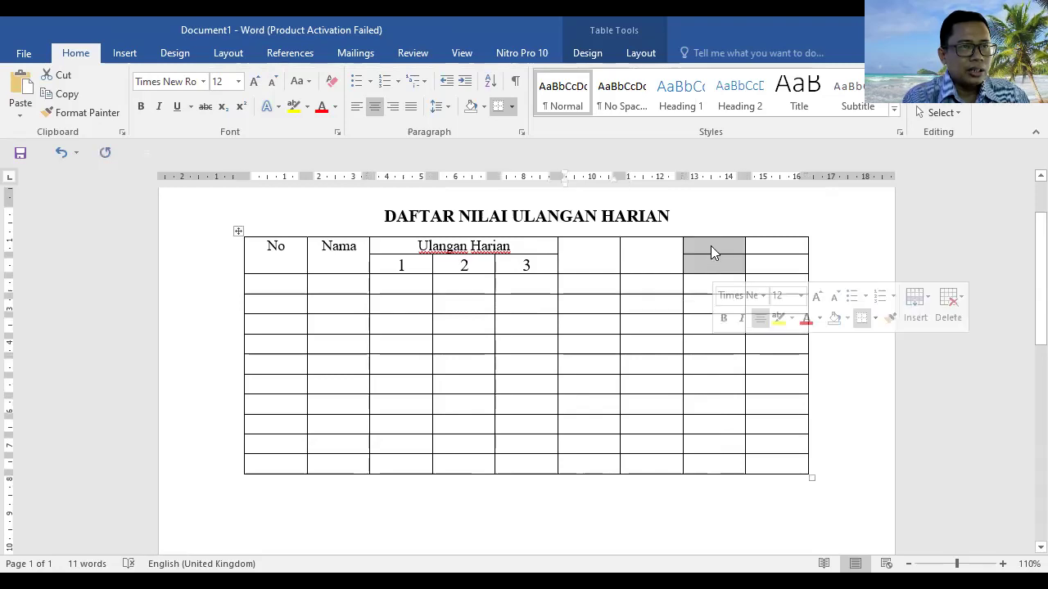
pyautogui.rightClick(711, 245)
pyautogui.click(764, 389)
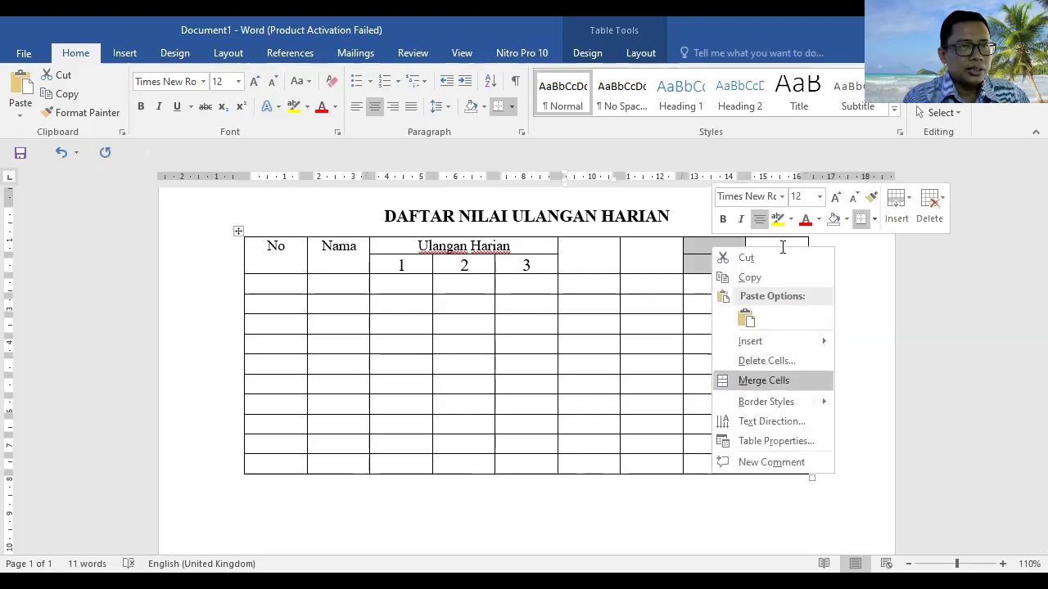
pyautogui.moveTo(782, 246); pyautogui.dragTo(783, 265)
pyautogui.rightClick(777, 249)
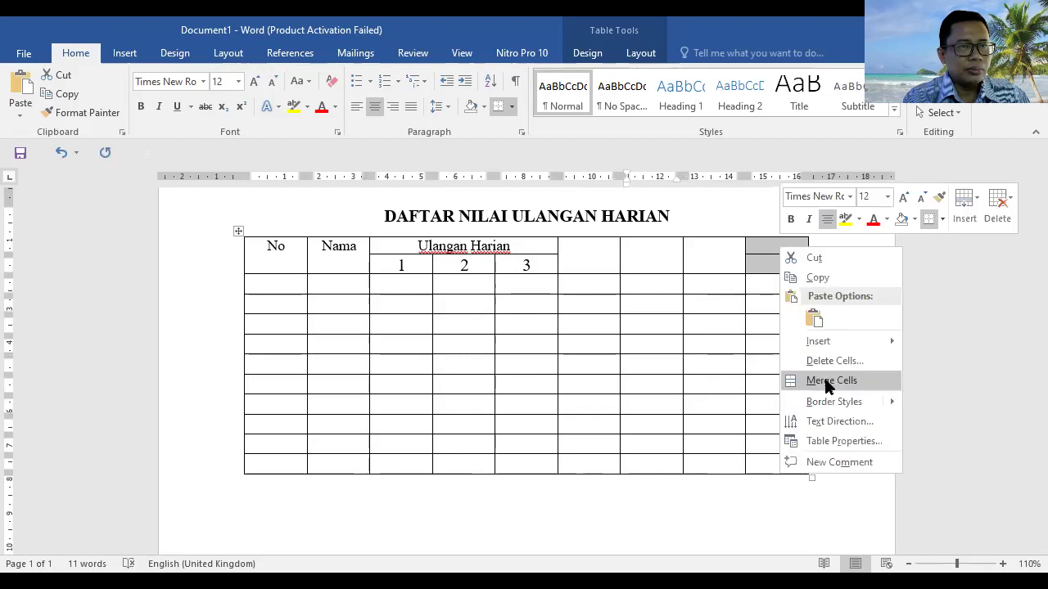
pyautogui.click(825, 378)
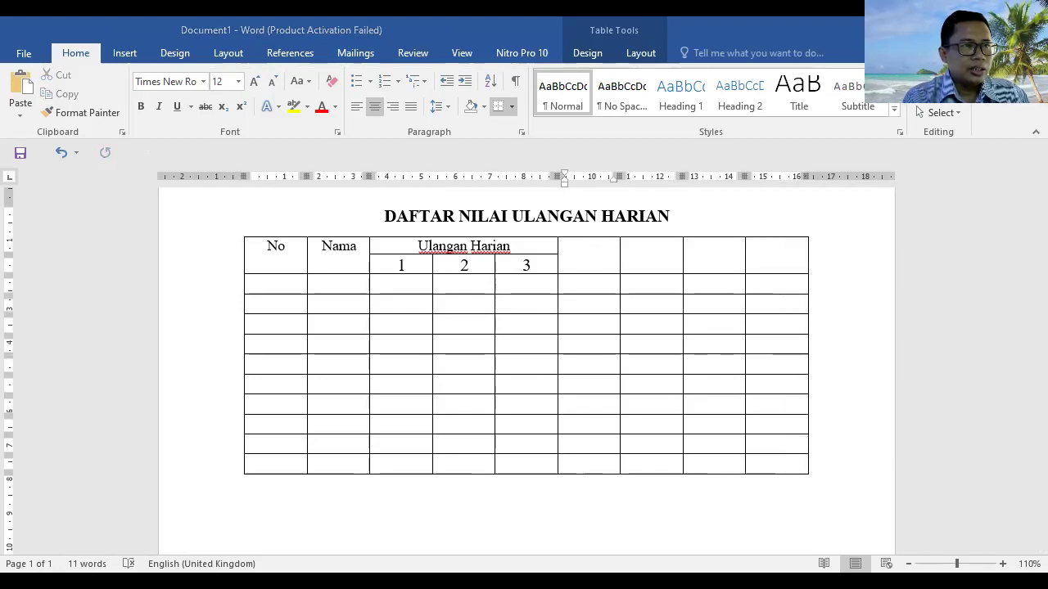
# Enter the headings Jumlah, Rata-Rata, Nilai Tertinggi and Nilai Terendah in the four merged header cells.
pyautogui.write('Jumlah')
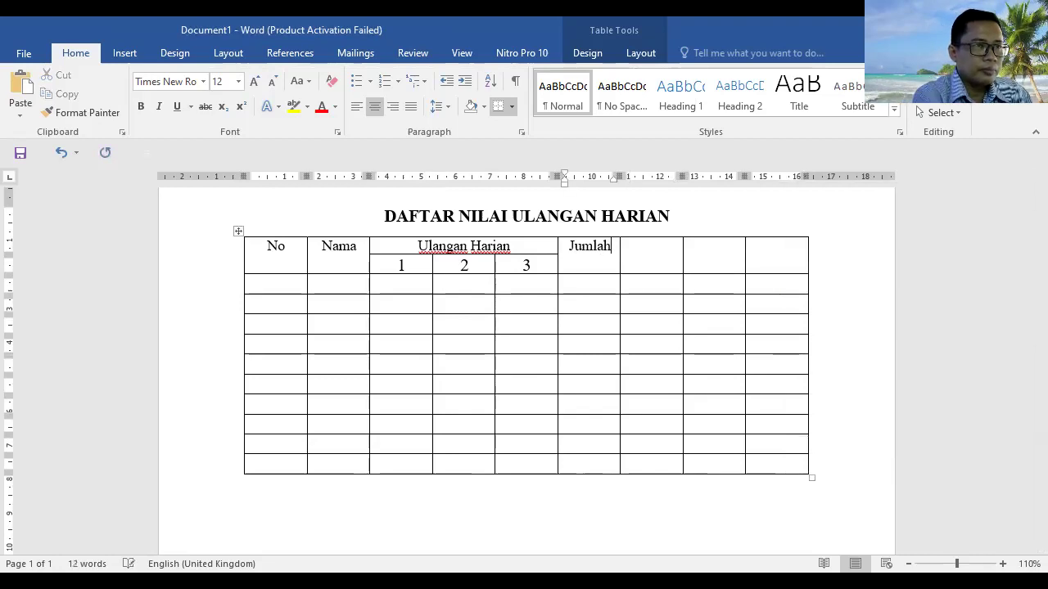
pyautogui.press('Tab')
pyautogui.write('Rata')
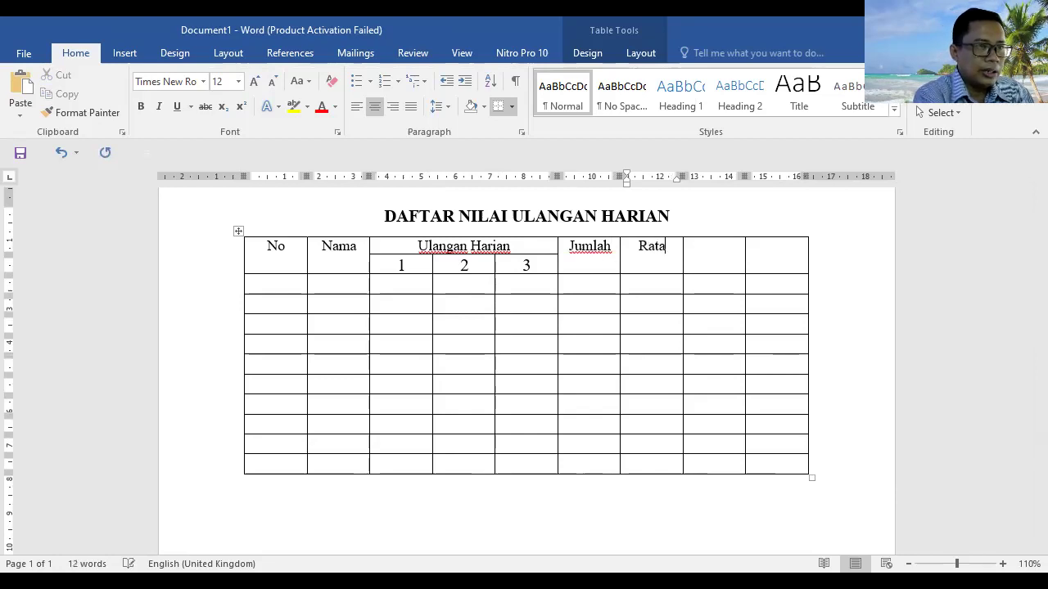
pyautogui.write('-Rata')
pyautogui.press('Tab')
pyautogui.write('Nilai Tertinggi')
pyautogui.press('Tab')
pyautogui.write('Nilai Te')
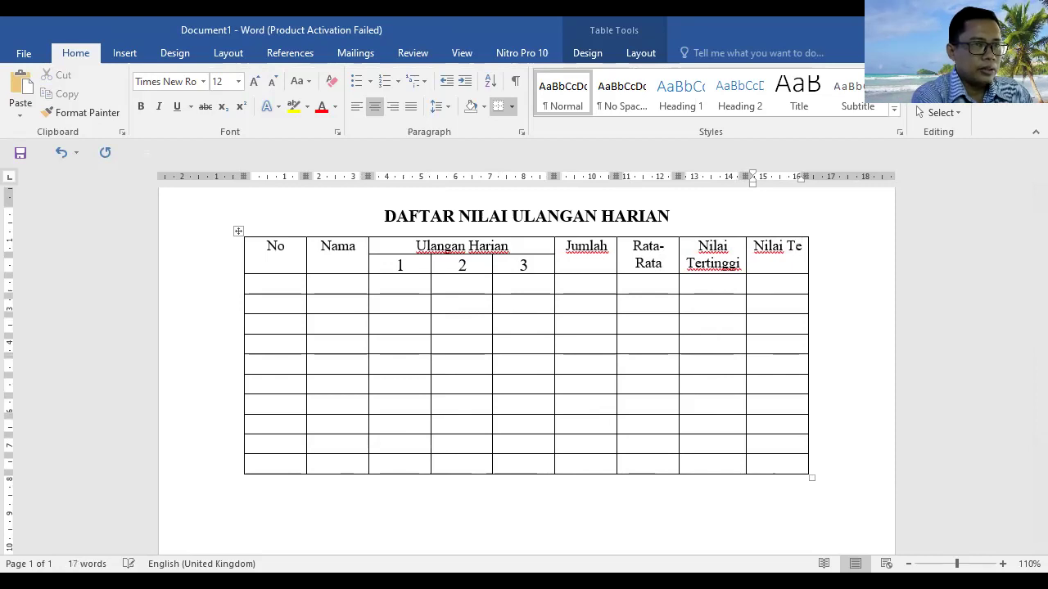
pyautogui.write('rendah')
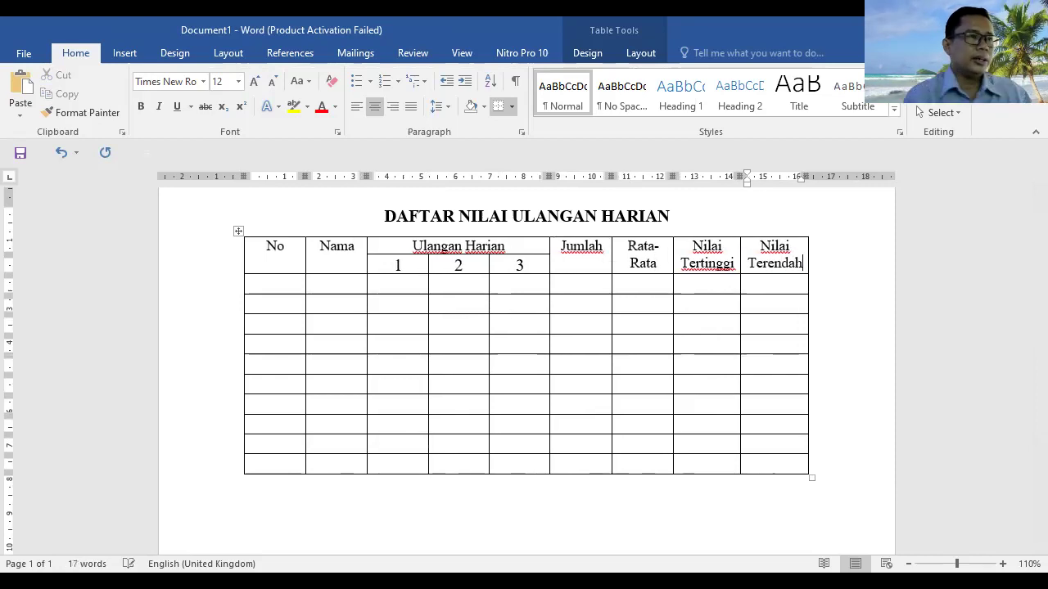
# Narrow the No column and enter 1 in its first data cell.
pyautogui.click(258, 253)
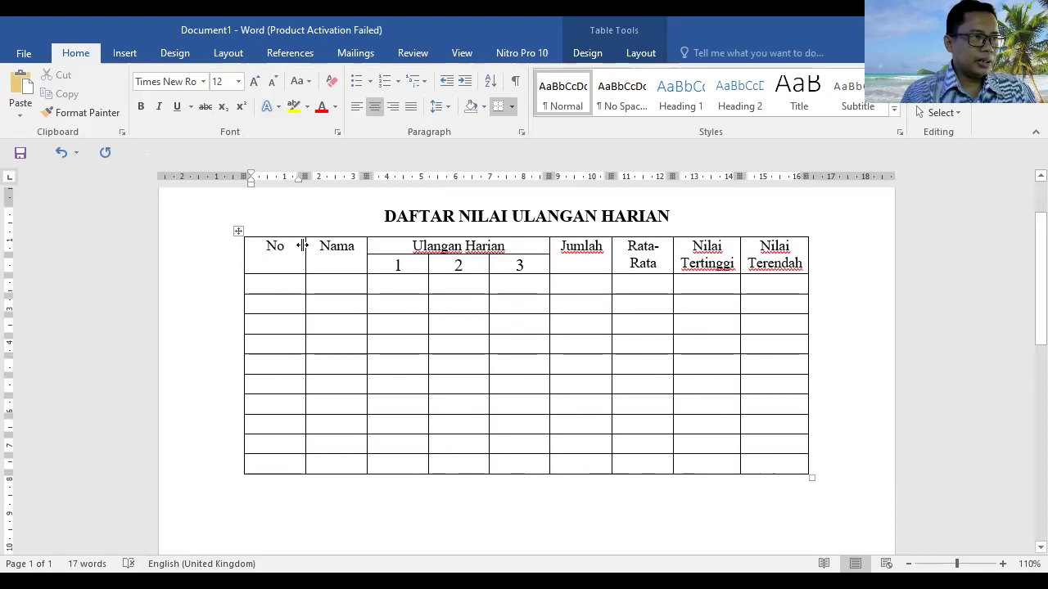
pyautogui.moveTo(302, 245); pyautogui.dragTo(278, 258)
pyautogui.click(270, 283)
pyautogui.write('1')
pyautogui.click(269, 302)
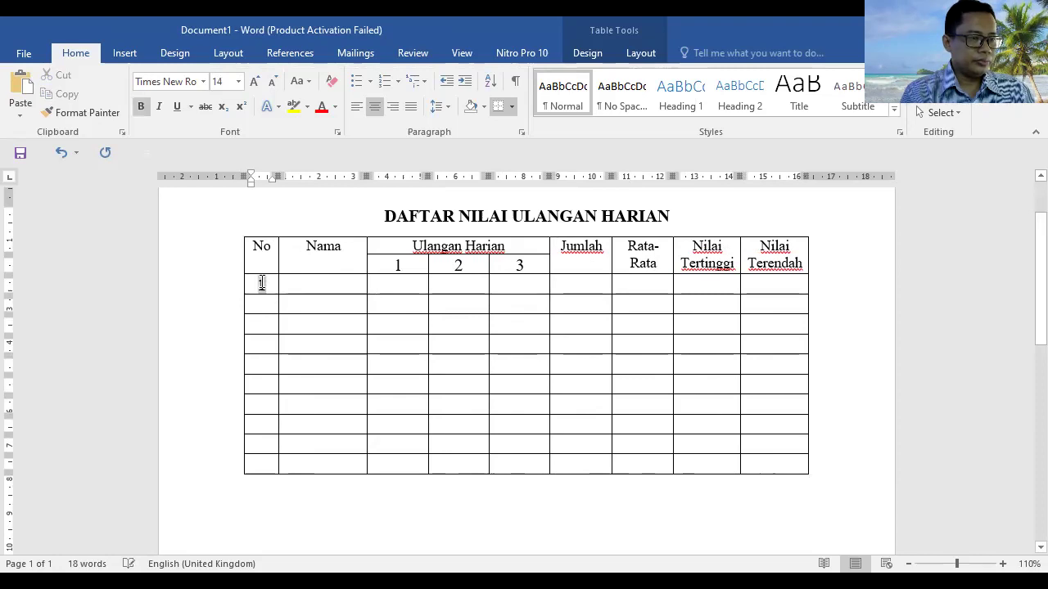
# Insert an additional row below the first data row of the table.
pyautogui.doubleClick(261, 283)
pyautogui.click(233, 292)
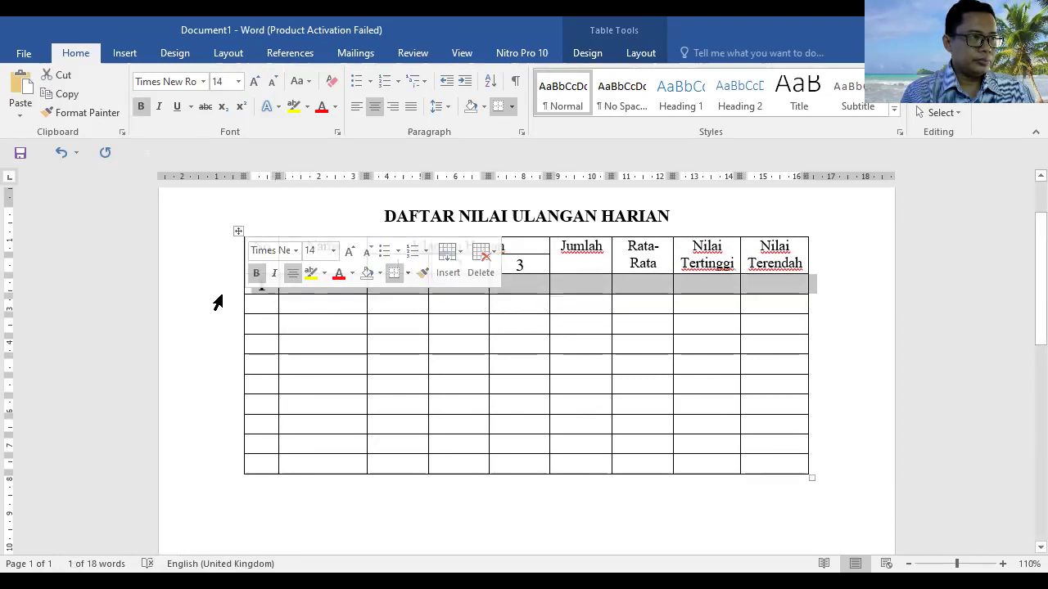
pyautogui.click(236, 296)
pyautogui.click(231, 314)
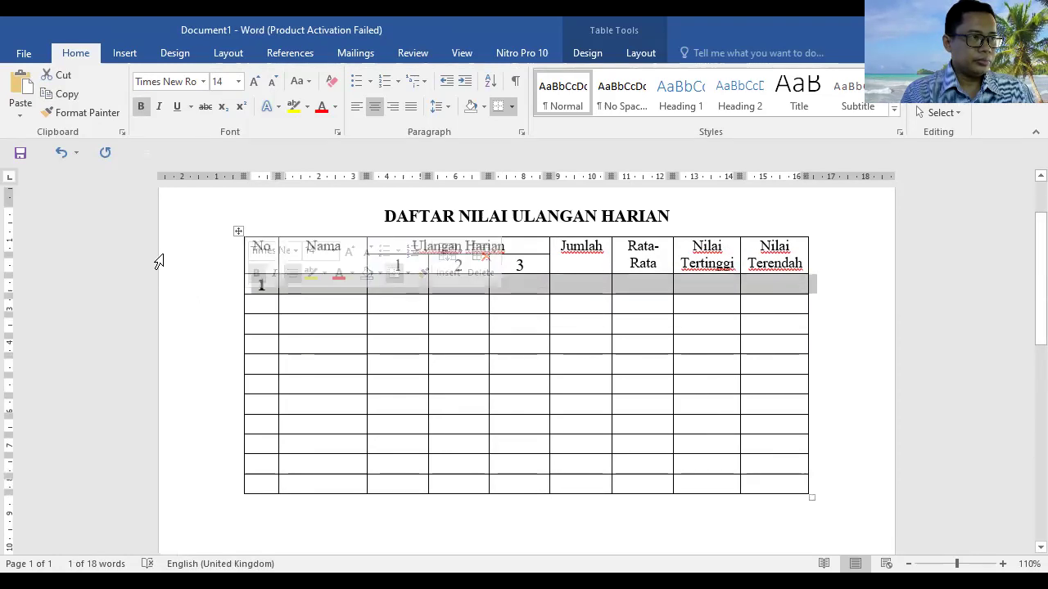
# Remove the bold from all data rows below the header and set their font size to 12.
pyautogui.click(156, 257)
pyautogui.click(220, 294)
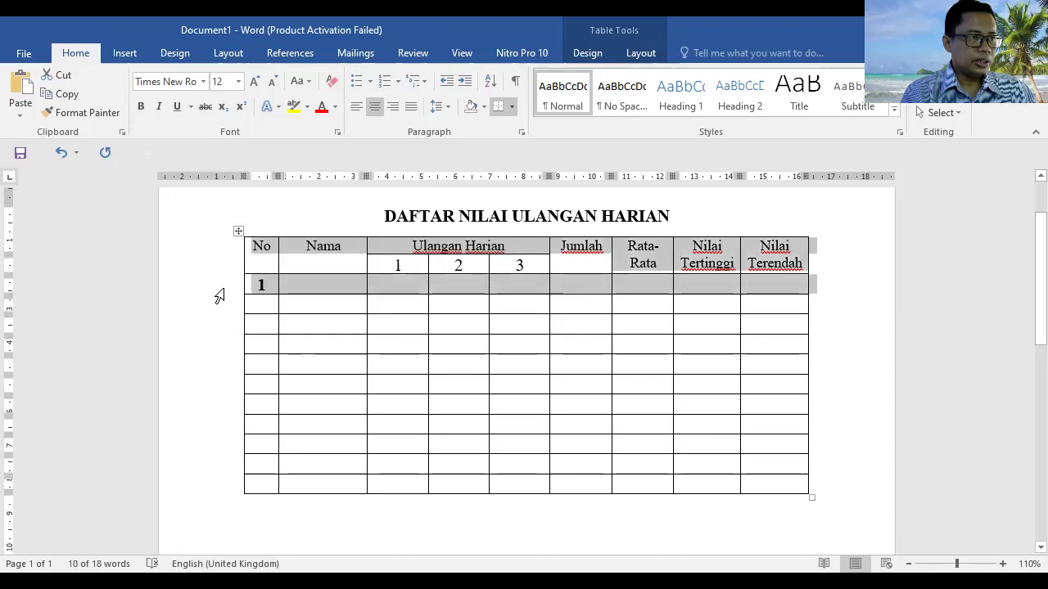
pyautogui.hotkey('shift', 'Down')
pyautogui.hotkey('shift', 'Down')
pyautogui.hotkey('shift', 'Down')
pyautogui.hotkey('shift', 'Down')
pyautogui.hotkey('shift', 'Down')
pyautogui.hotkey('shift', 'Down')
pyautogui.hotkey('shift', 'Down')
pyautogui.hotkey('shift', 'Down')
pyautogui.hotkey('shift', 'Down')
pyautogui.hotkey('shift', 'Down')
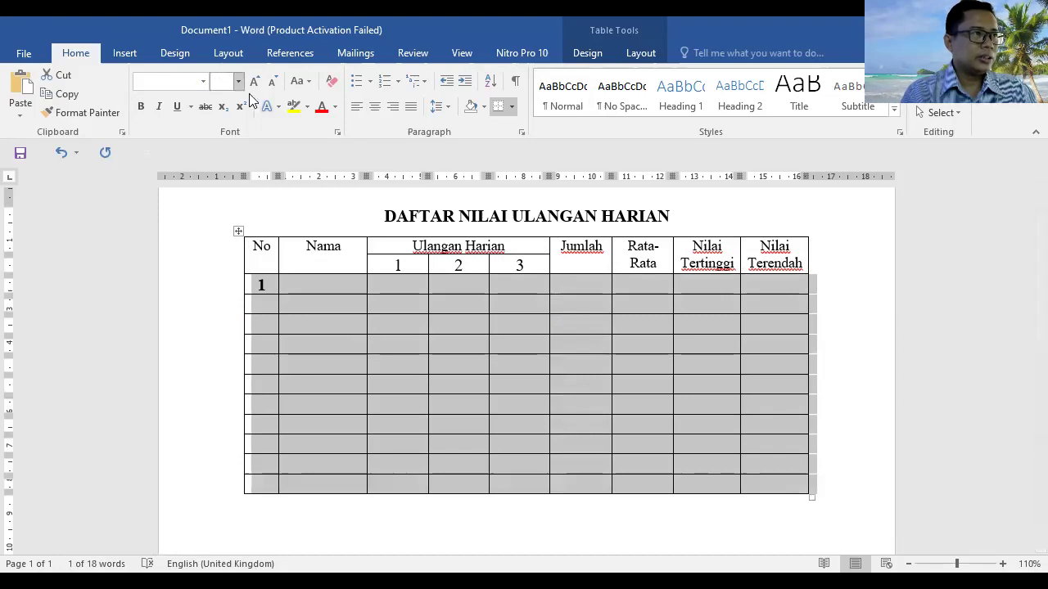
pyautogui.click(144, 108)
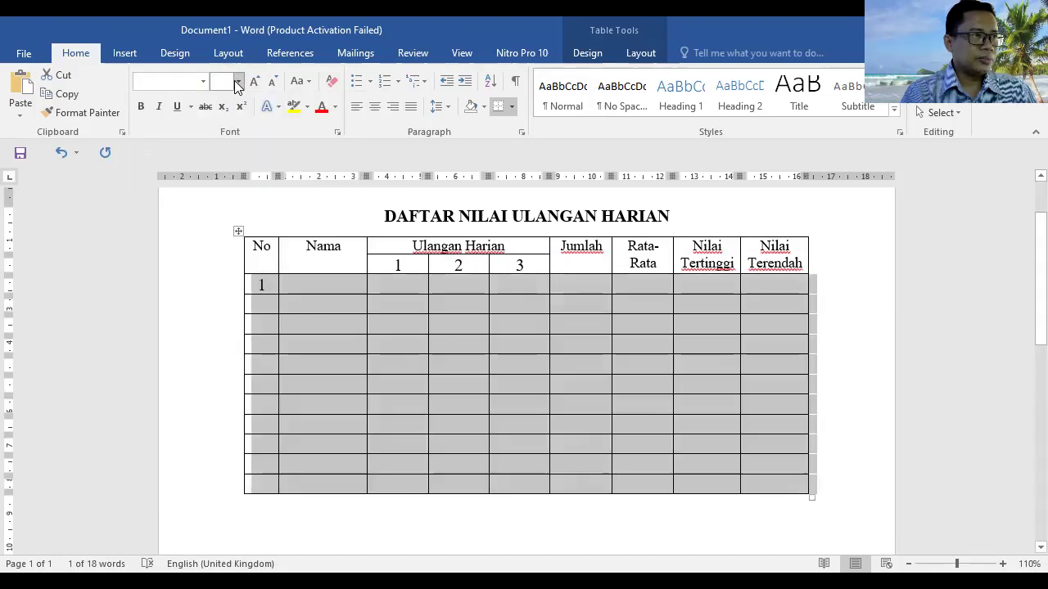
pyautogui.click(236, 81)
pyautogui.click(223, 162)
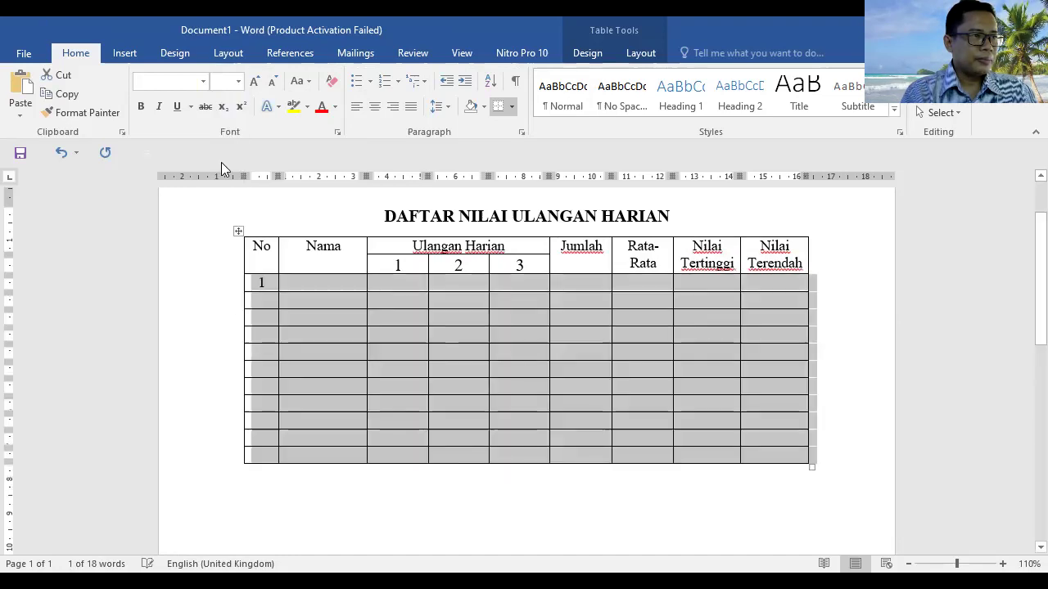
pyautogui.click(331, 286)
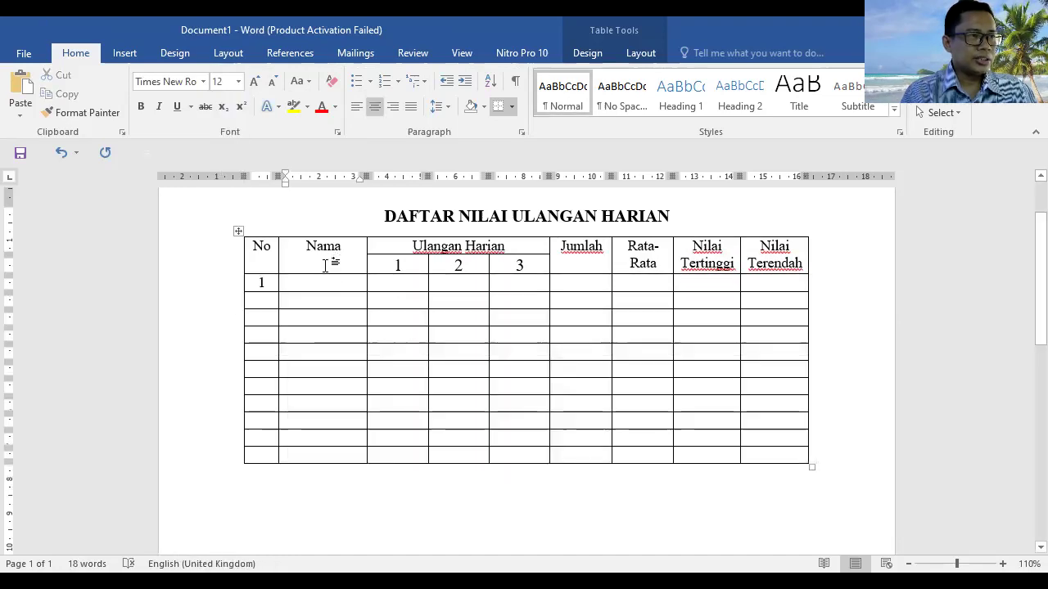
# Extend the Nama column heading to read Nama Siswa.
pyautogui.moveTo(350, 253); pyautogui.dragTo(346, 262)
pyautogui.click(362, 245)
pyautogui.write('Siswa')
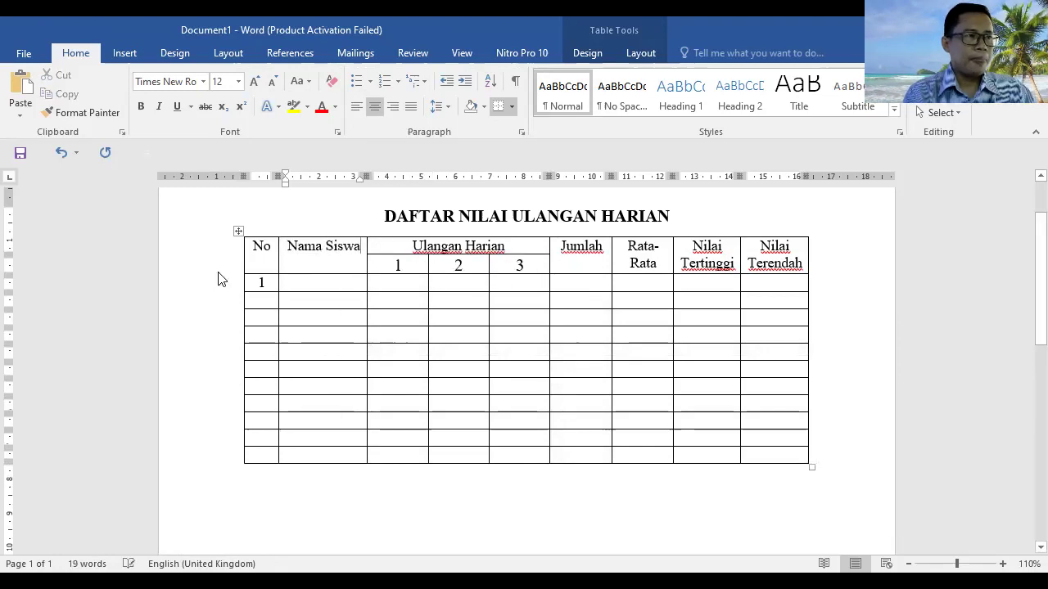
# Enter the first two students' names under Nama Siswa and number the second student's row 2.
pyautogui.click(320, 282)
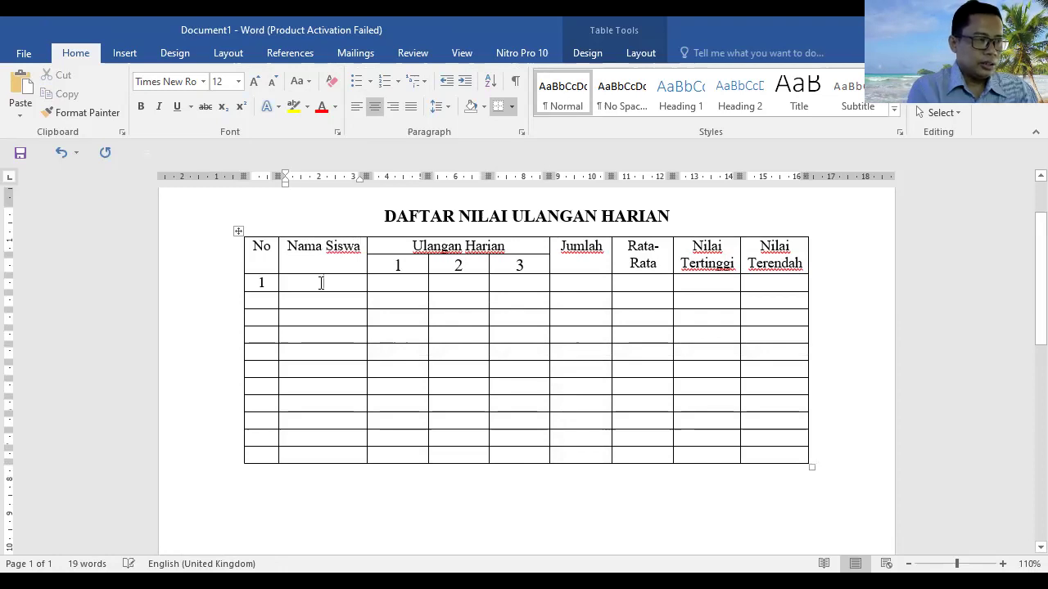
pyautogui.write('S')
pyautogui.write('sep')
pyautogui.press('Down')
pyautogui.write('Ucok')
pyautogui.press('Tab')
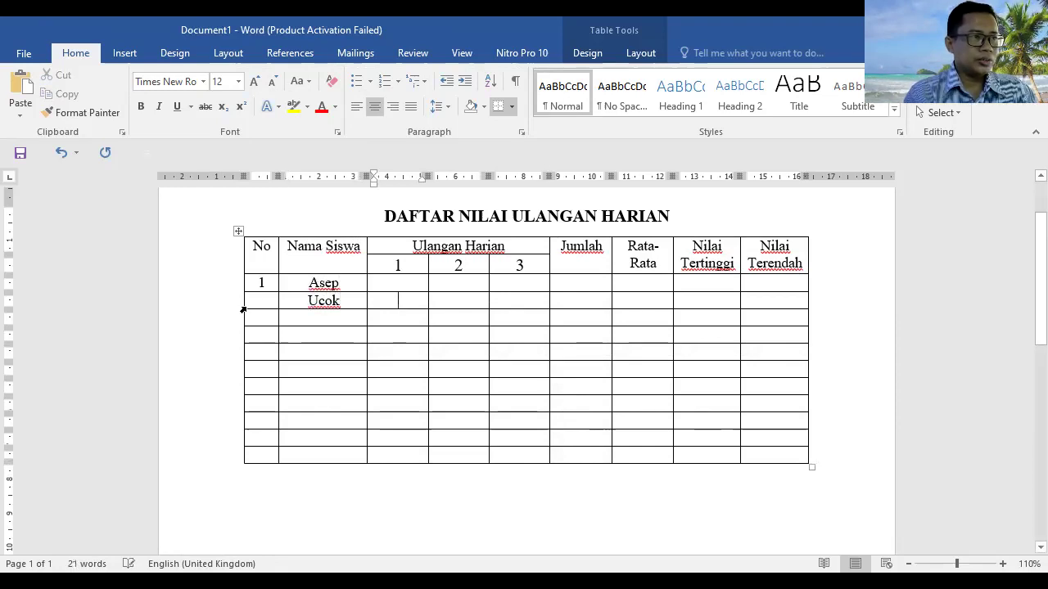
pyautogui.click(267, 294)
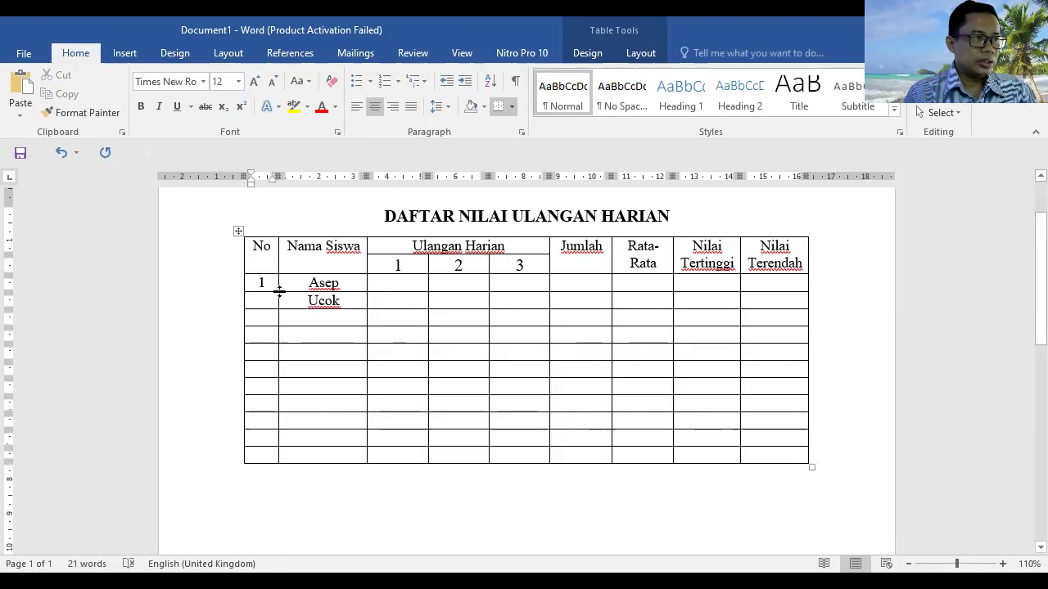
pyautogui.click(262, 298)
pyautogui.write('2')
# Enter the first student's three Ulangan Harian scores as 70, 75 and 70.
pyautogui.click(404, 284)
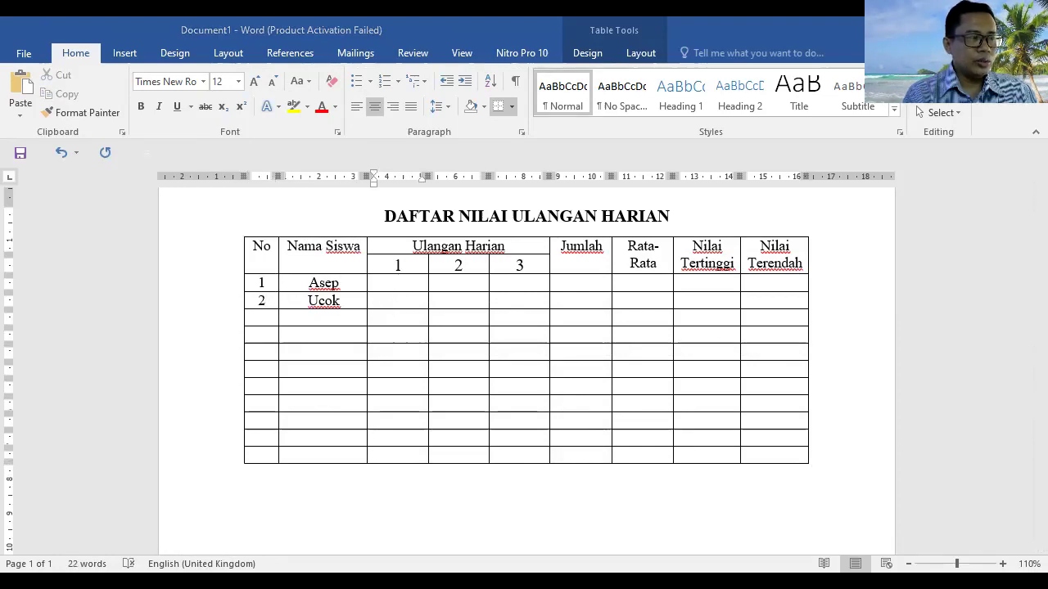
pyautogui.write('70')
pyautogui.press('Tab')
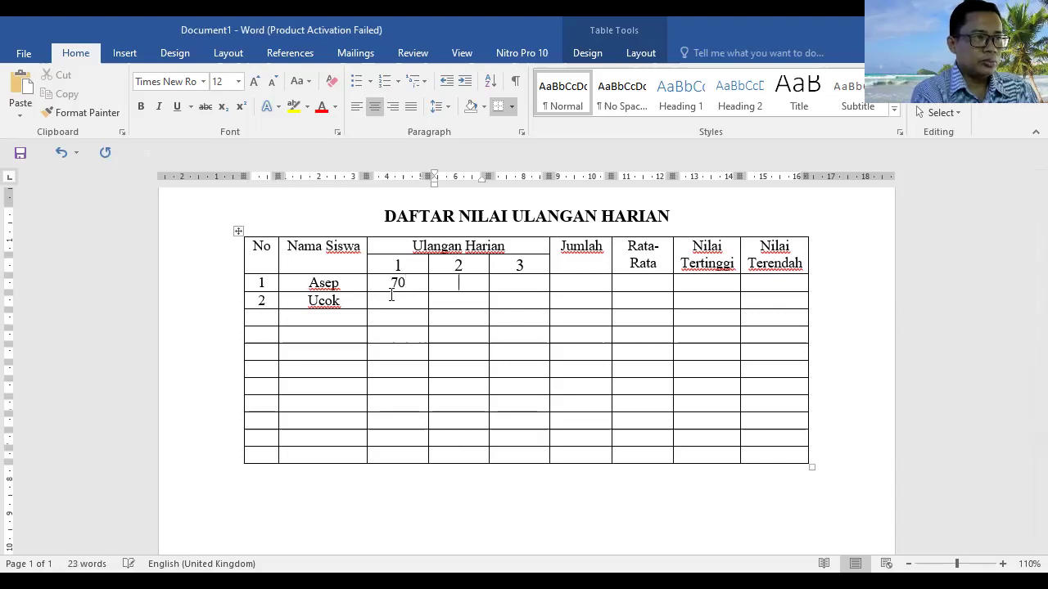
pyautogui.write('75')
pyautogui.press('Tab')
pyautogui.write('70')
# Enter the second student's three Ulangan Harian scores as 67, 78 and 75.
pyautogui.press('Left')
pyautogui.press('Left')
pyautogui.press('Left')
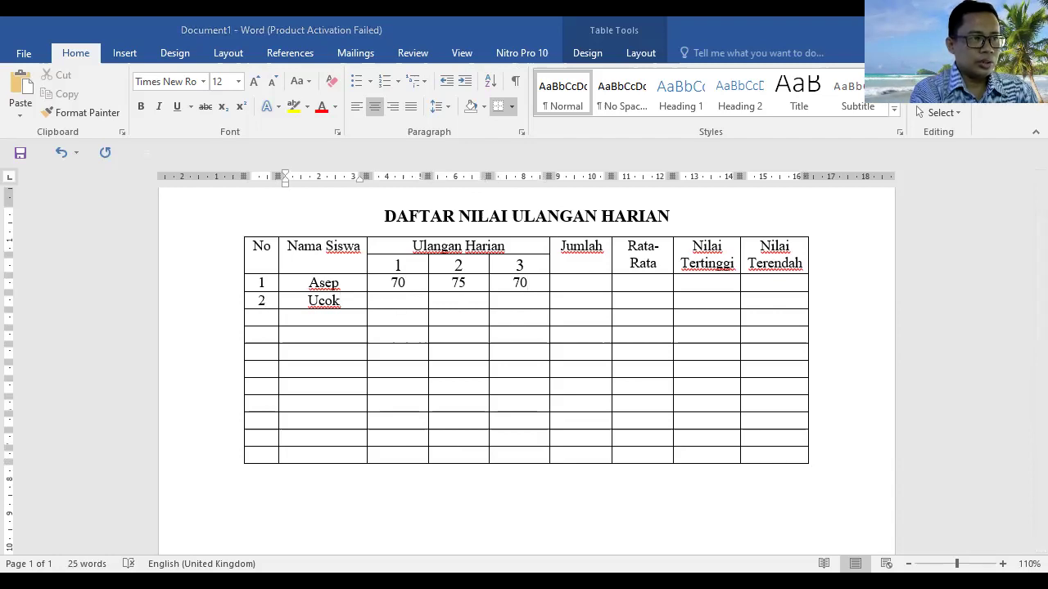
pyautogui.click(392, 296)
pyautogui.write('76')
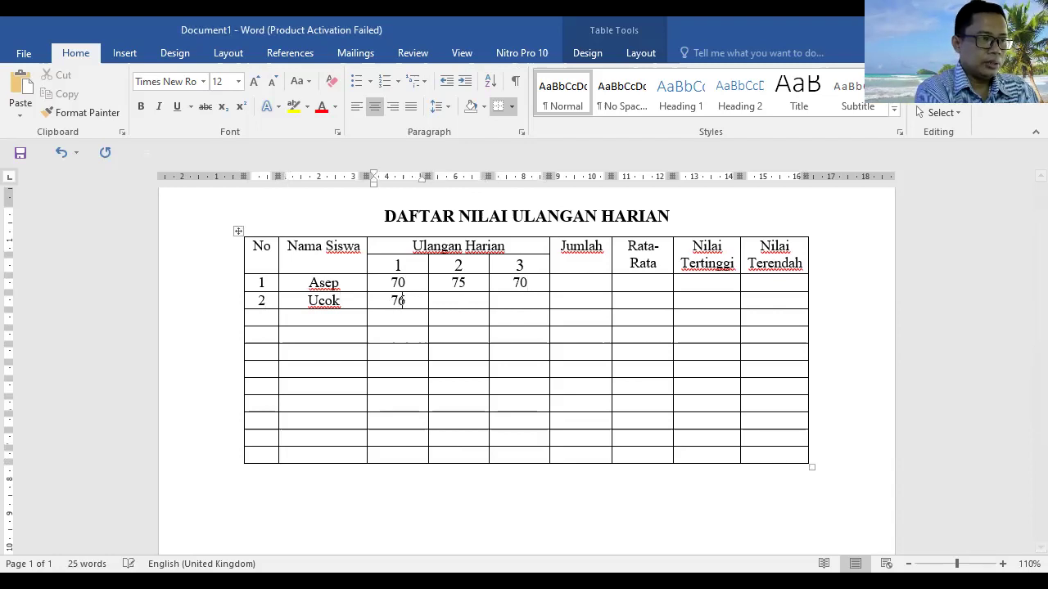
pyautogui.write('7')
pyautogui.press('Tab')
pyautogui.write('78')
pyautogui.press('Tab')
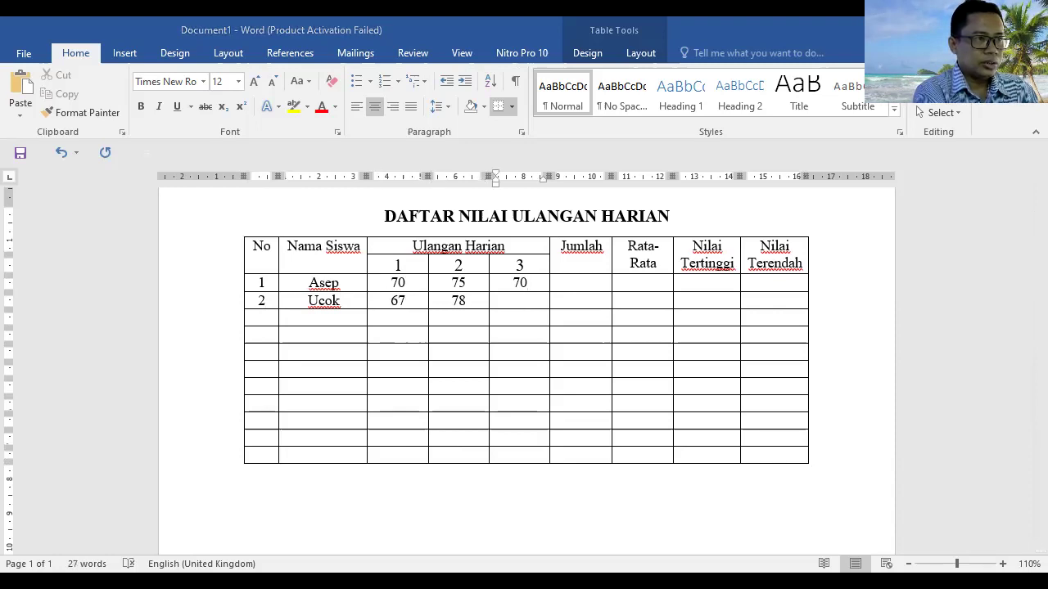
pyautogui.write('75')
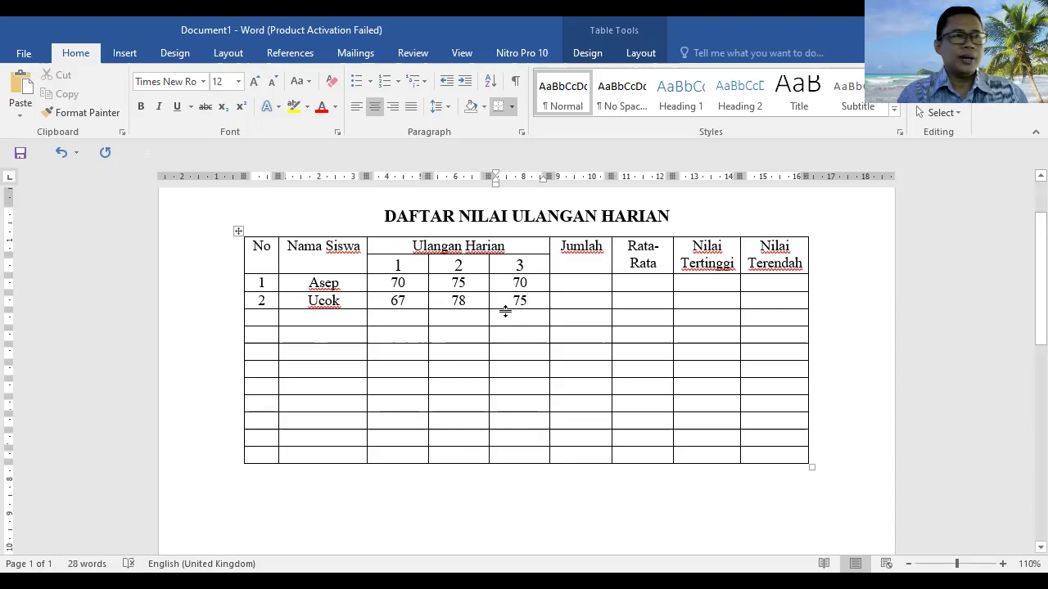
pyautogui.click(614, 302)
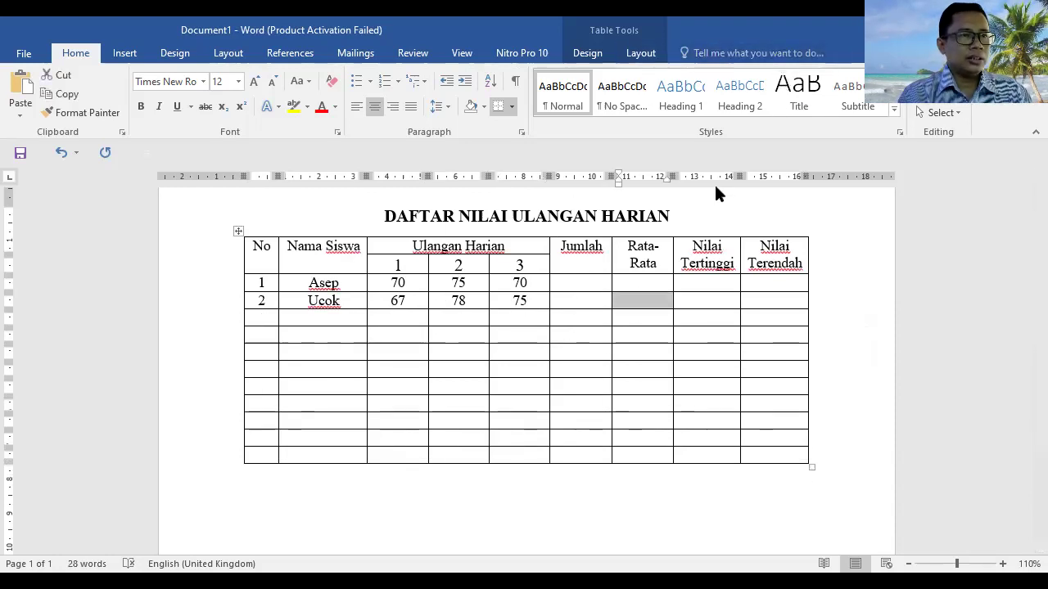
pyautogui.click(562, 283)
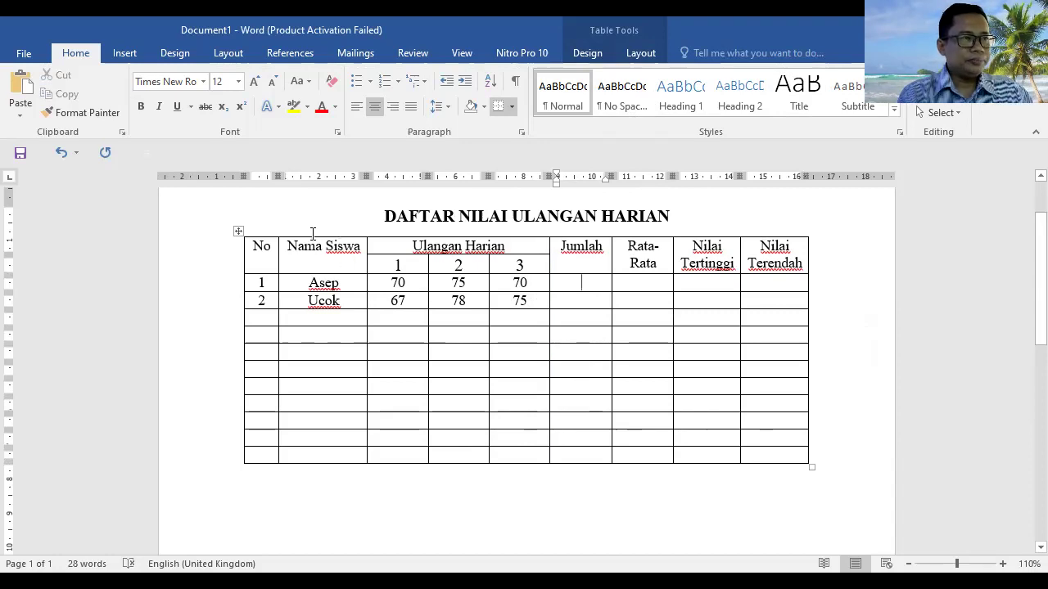
pyautogui.click(260, 225)
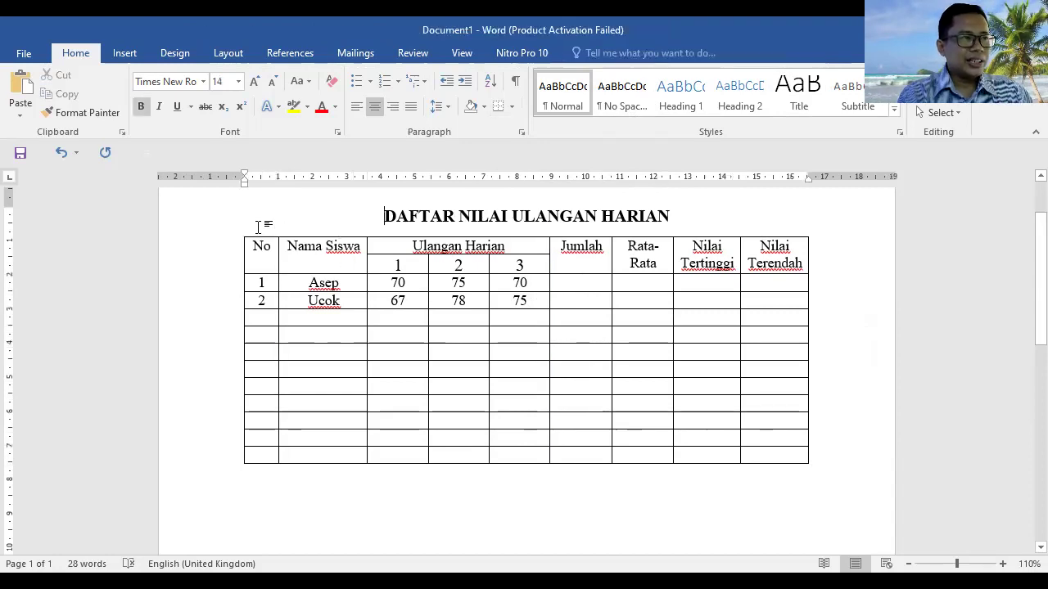
pyautogui.click(258, 477)
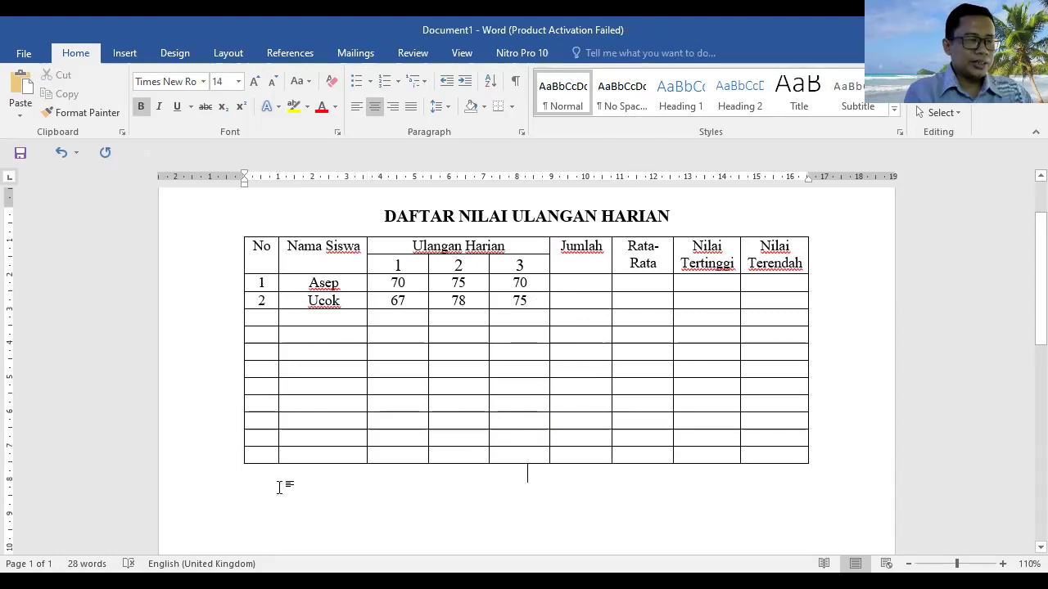
# Start a left-aligned note line below the table with the text "Kolom :".
pyautogui.click(355, 107)
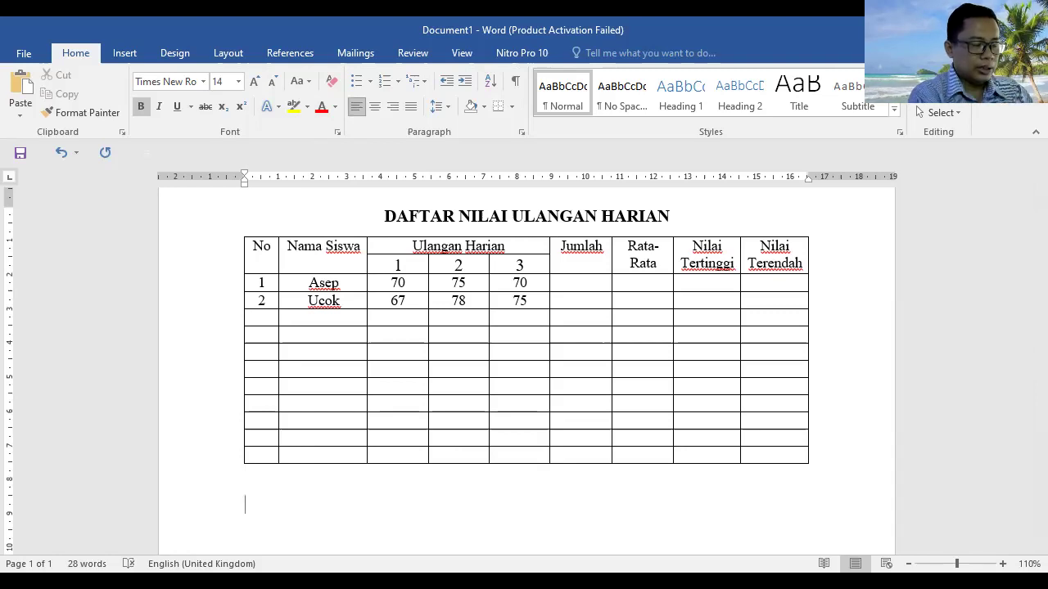
pyautogui.write('Kolo')
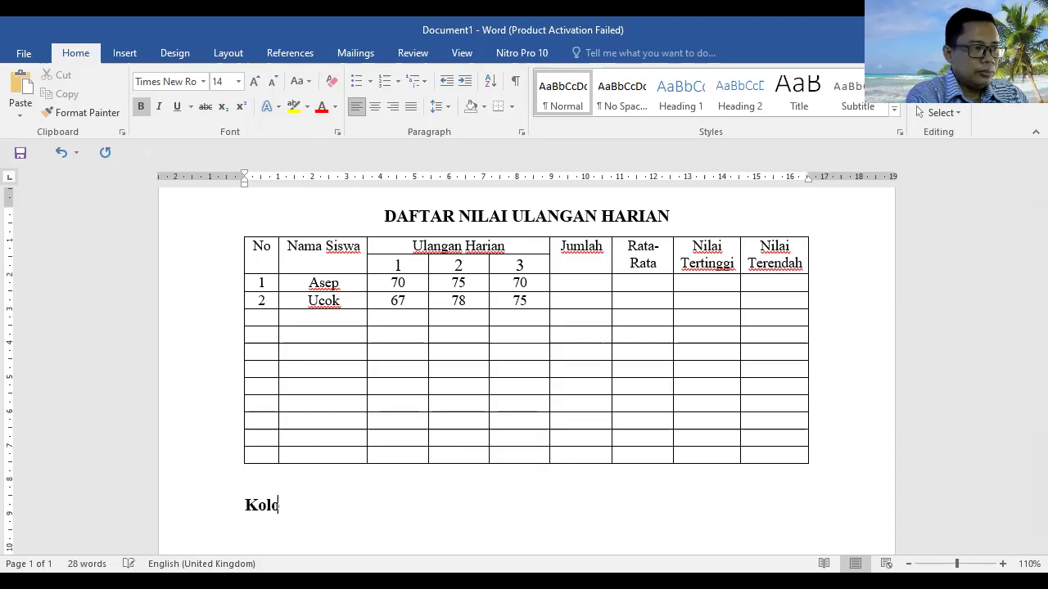
pyautogui.write('m :')
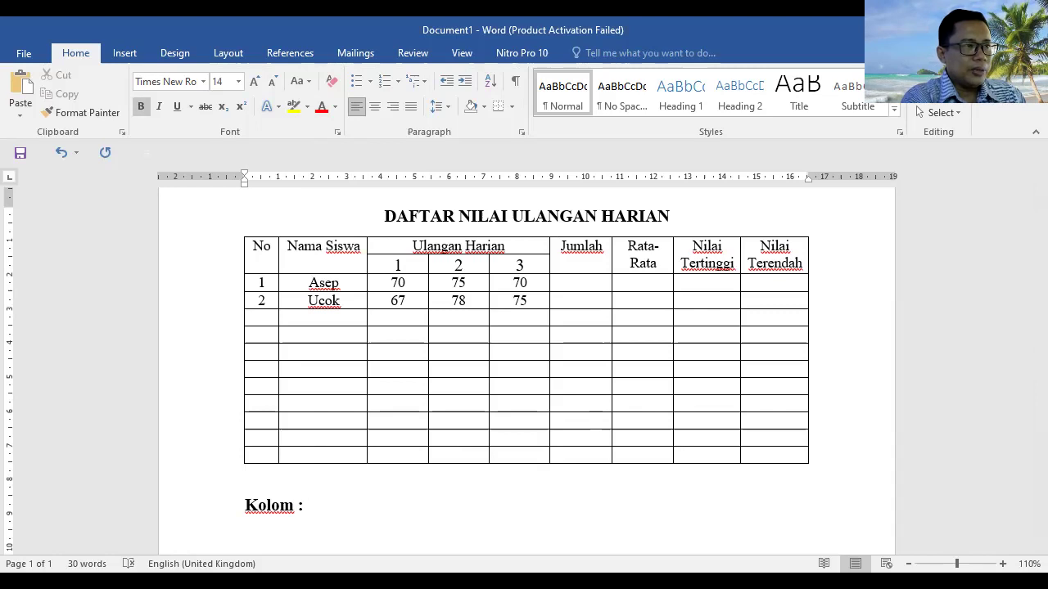
pyautogui.click(262, 246)
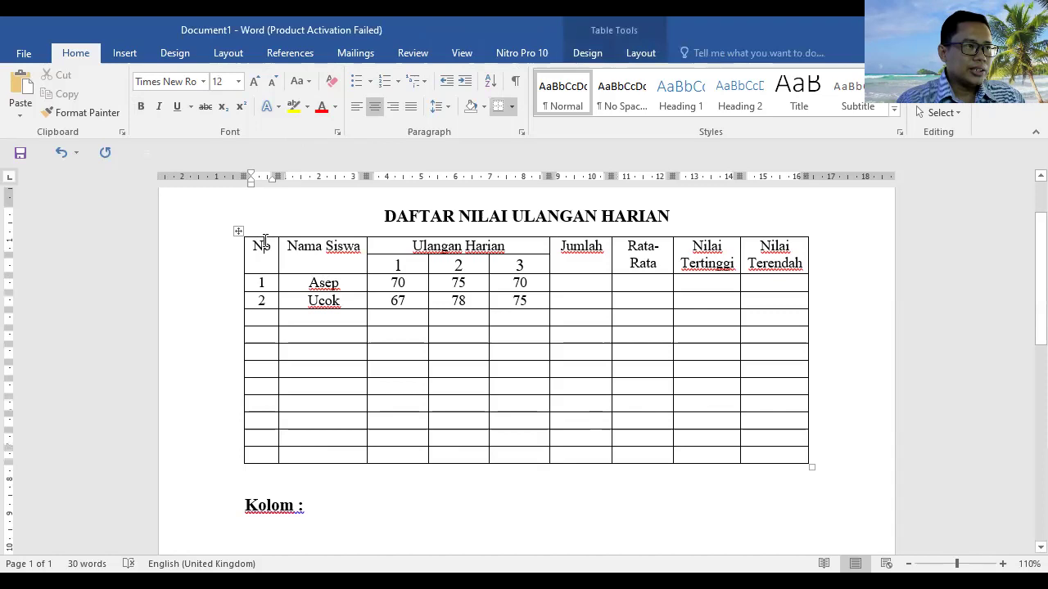
pyautogui.click(236, 289)
pyautogui.click(329, 496)
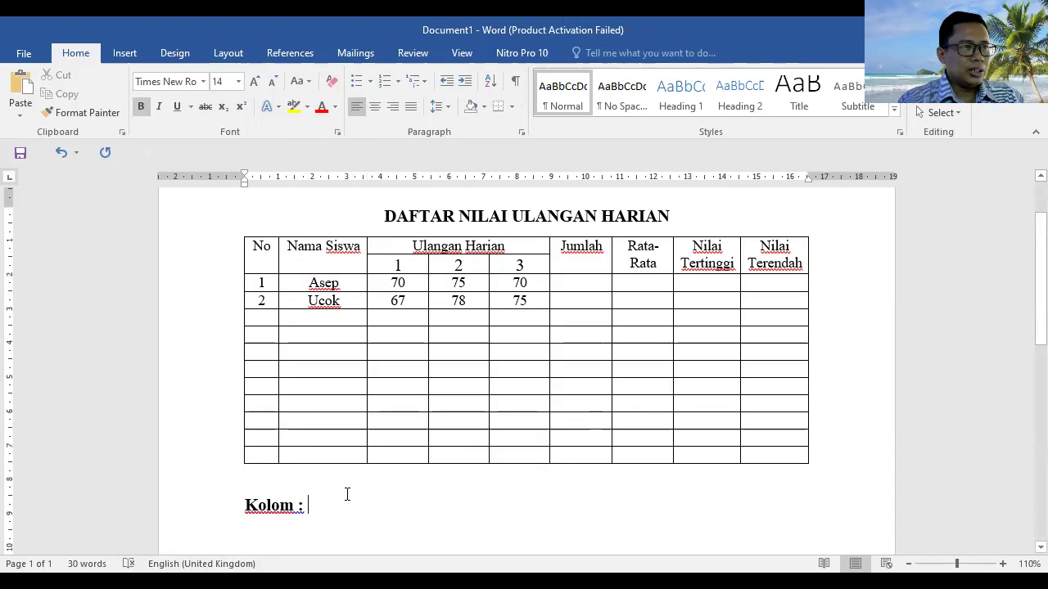
# Replace the note text below the table with "Ulangan Harian 1 : Kolom".
pyautogui.doubleClick(301, 505)
pyautogui.moveTo(301, 505); pyautogui.dragTo(215, 507)
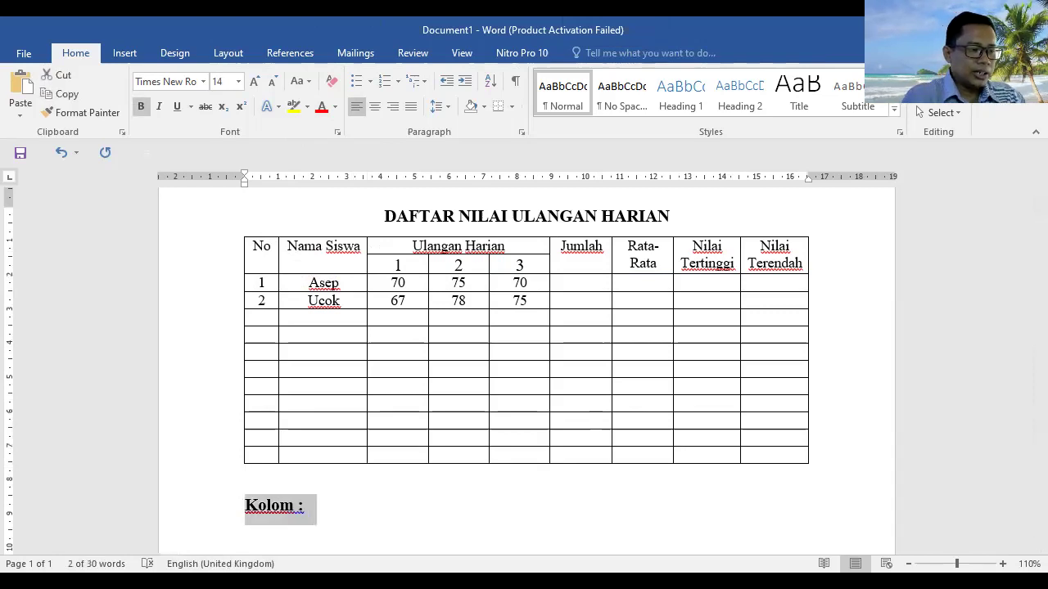
pyautogui.write('Ulangan H')
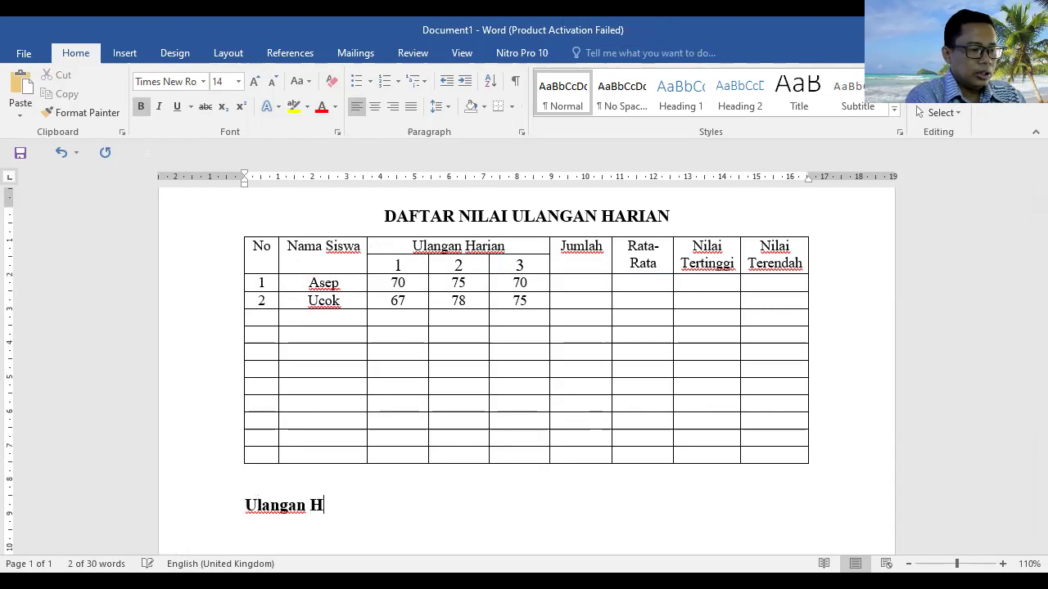
pyautogui.write('arian 1 :')
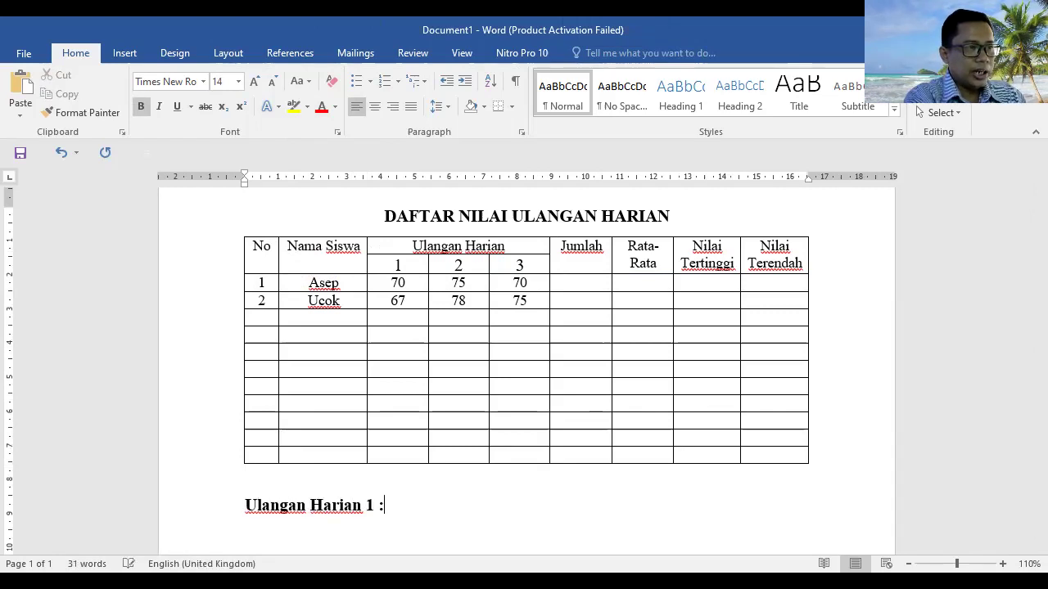
pyautogui.write(' Kolom')
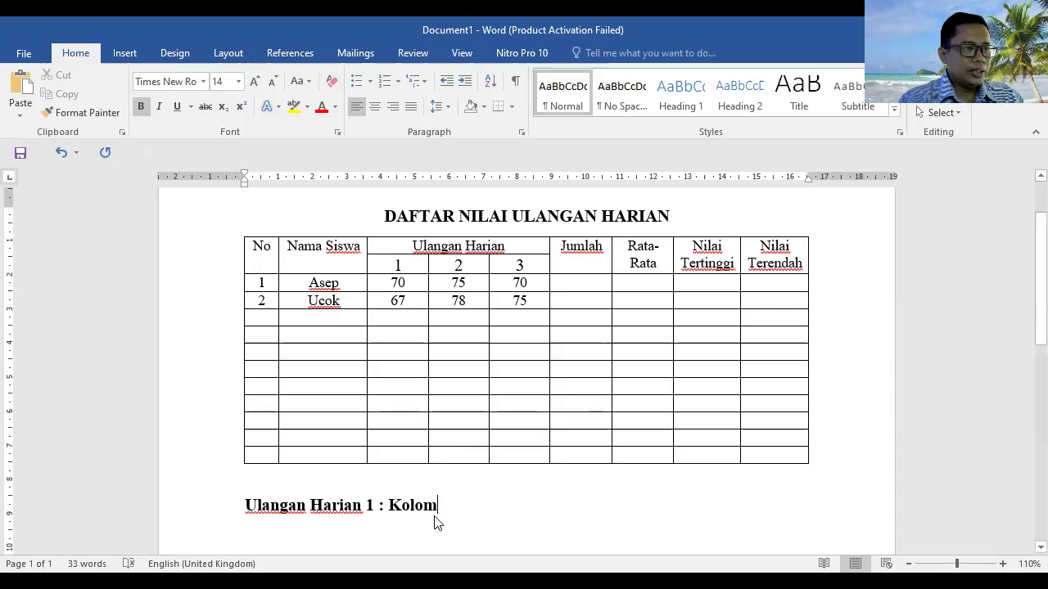
# Remove the bold from the Ulangan Harian 1 note and set its font size to 12.
pyautogui.moveTo(439, 512); pyautogui.dragTo(262, 504)
pyautogui.hotkey('ctrl', 'b')
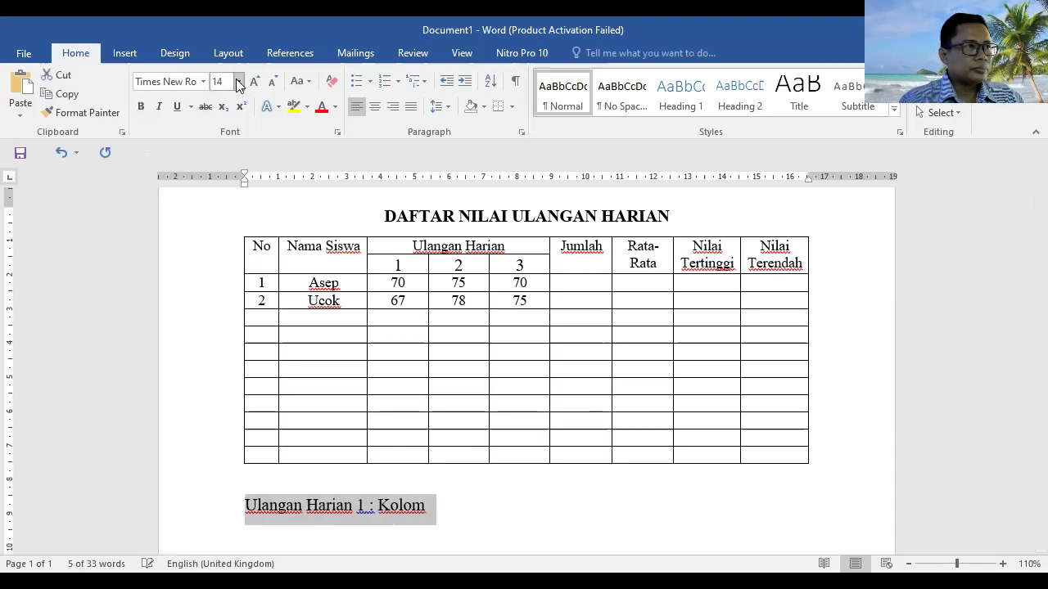
pyautogui.click(239, 81)
pyautogui.click(224, 154)
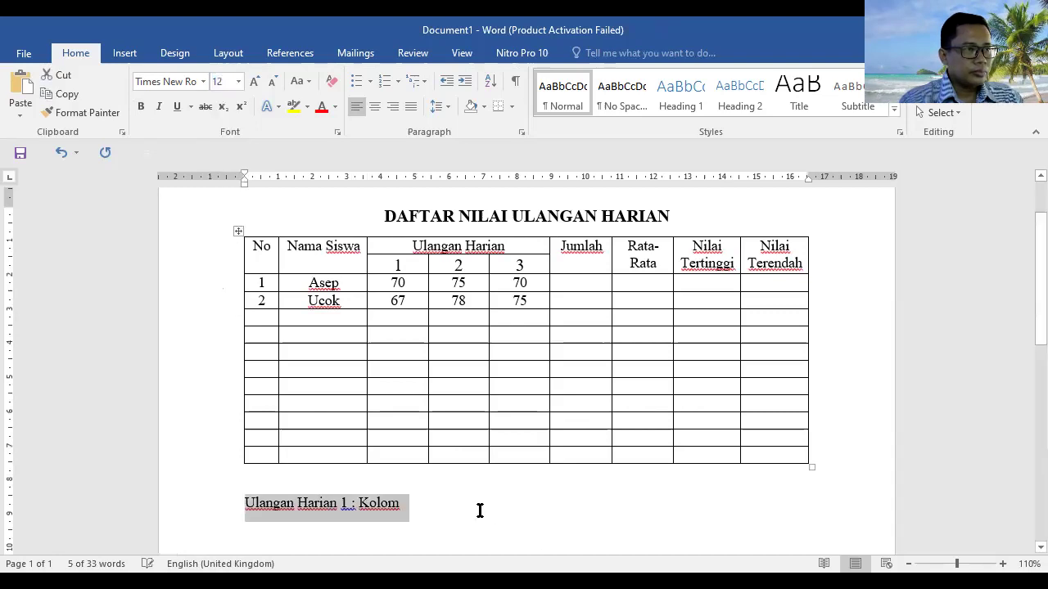
# Complete the Ulangan Harian 1 note with the cell reference C3.
pyautogui.click(442, 502)
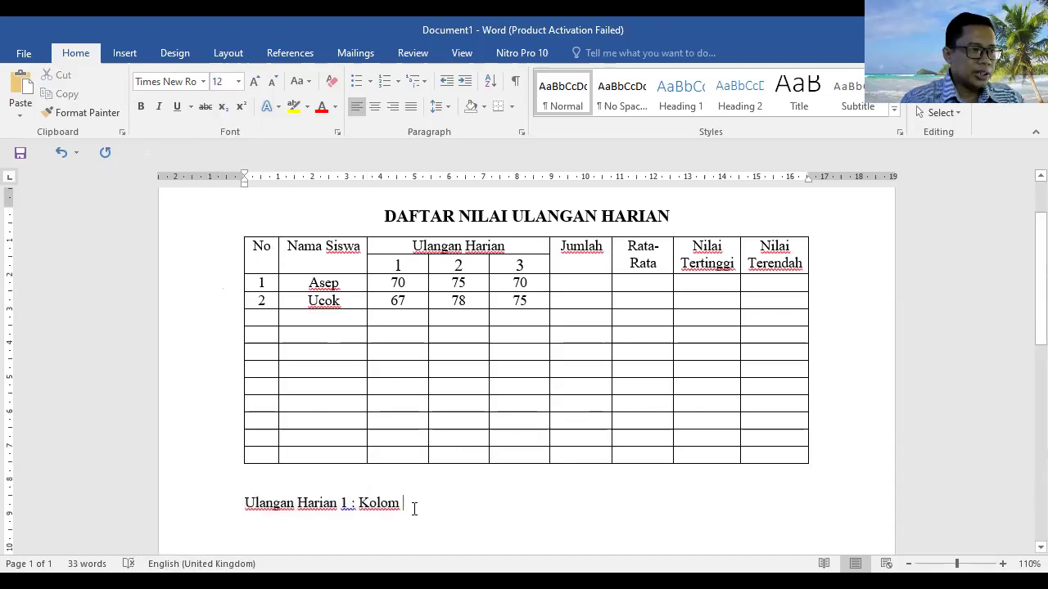
pyautogui.write('C')
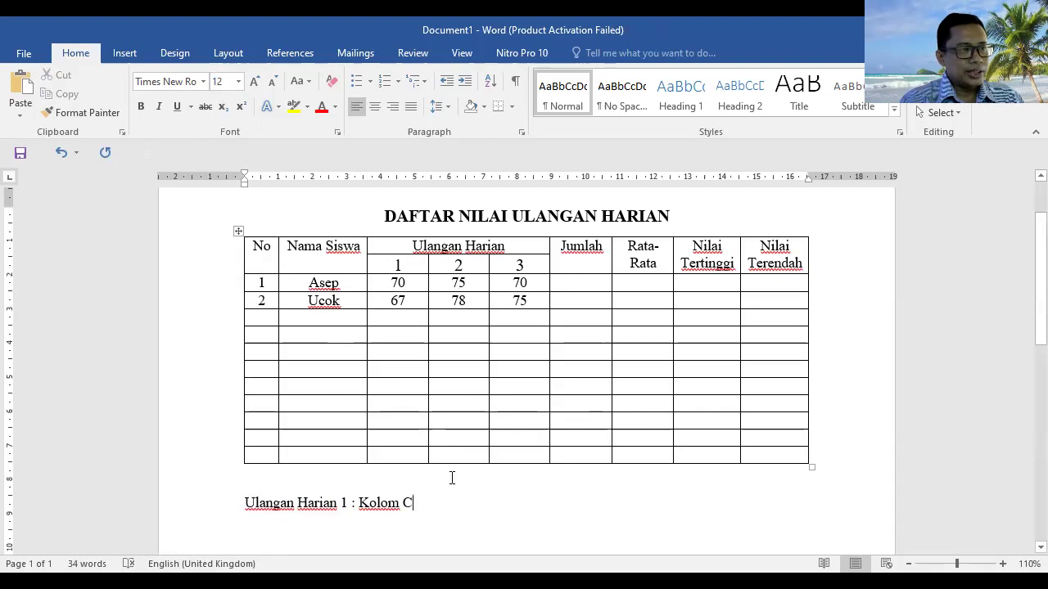
pyautogui.write('3')
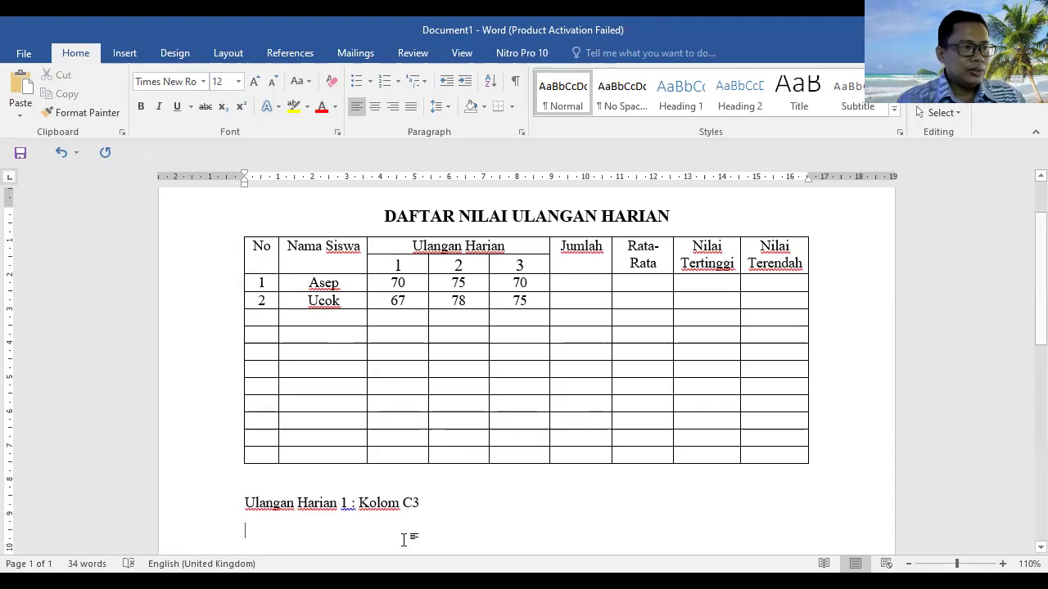
pyautogui.moveTo(419, 503); pyautogui.dragTo(280, 522)
pyautogui.hotkey('ctrl', 'c')
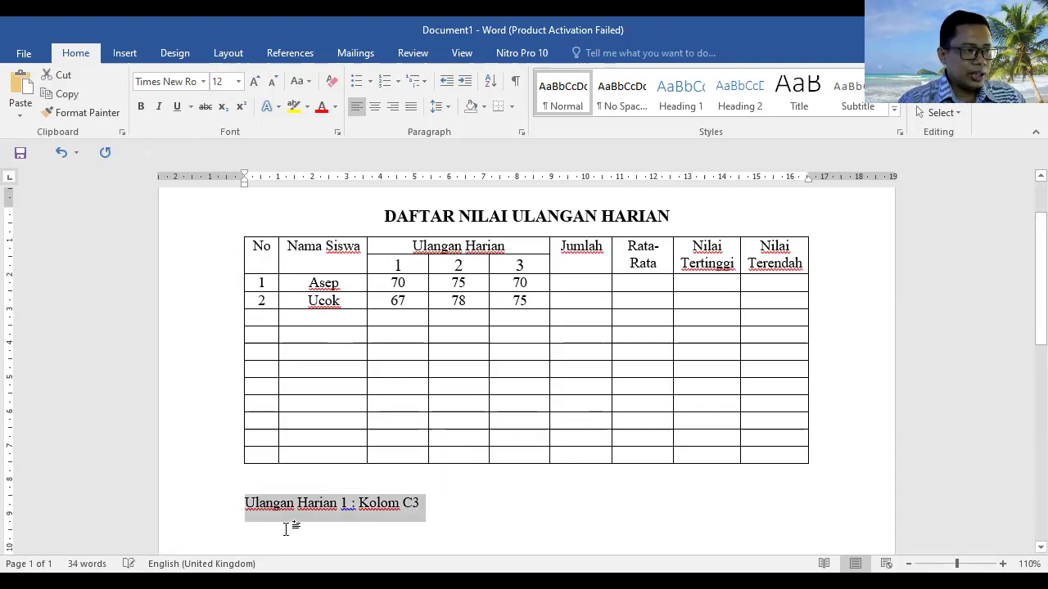
pyautogui.click(272, 521)
pyautogui.hotkey('ctrl', 'v')
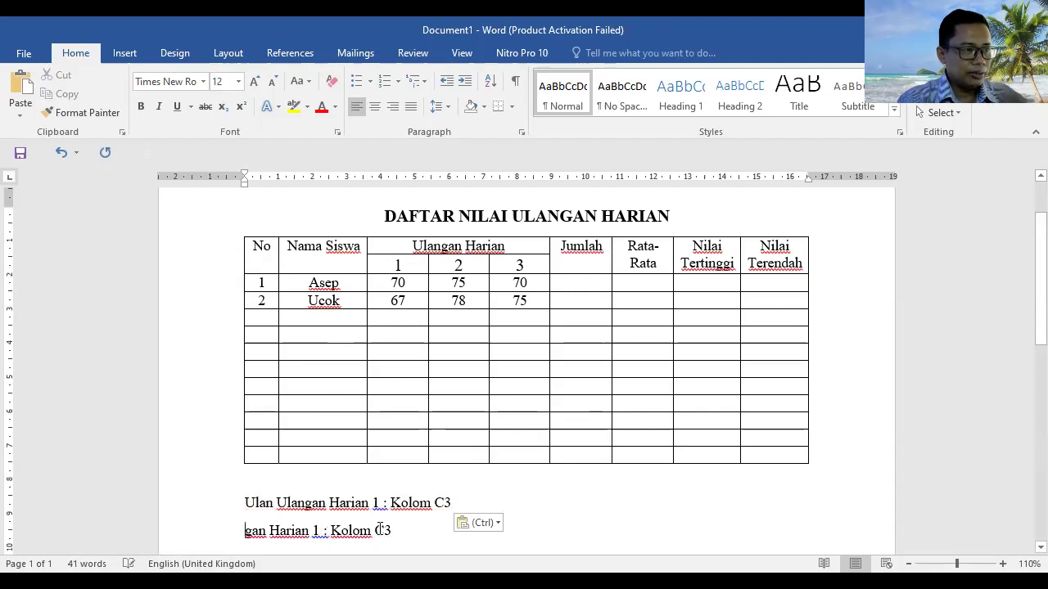
pyautogui.hotkey('ctrl', 'z')
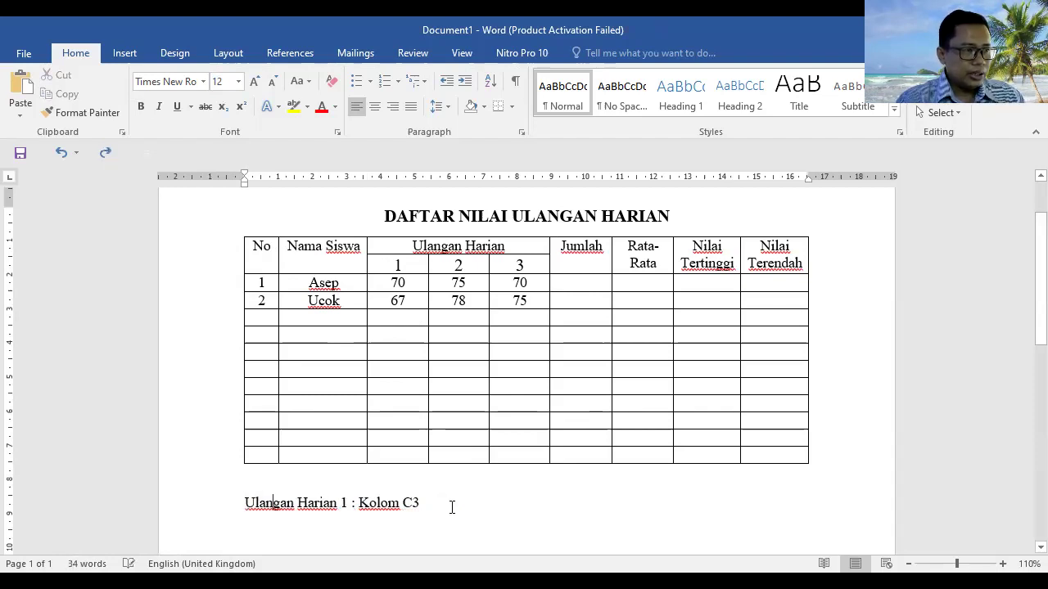
# Add a second note line below the first reading "Ulangan Harian 2 : Kolom D3".
pyautogui.press('Return')
pyautogui.write('Ulangan ')
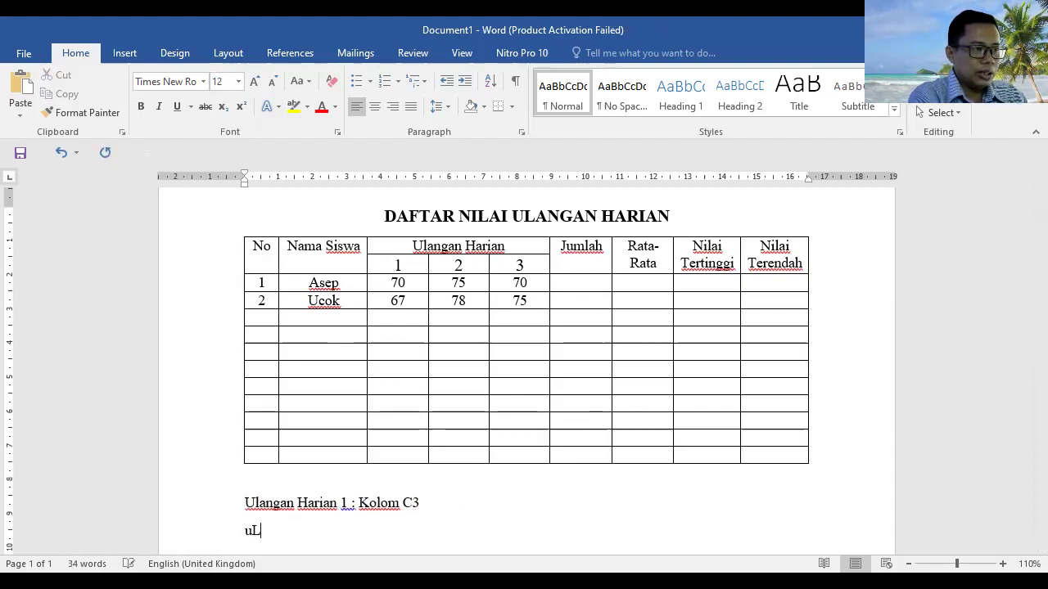
pyautogui.write('Hari')
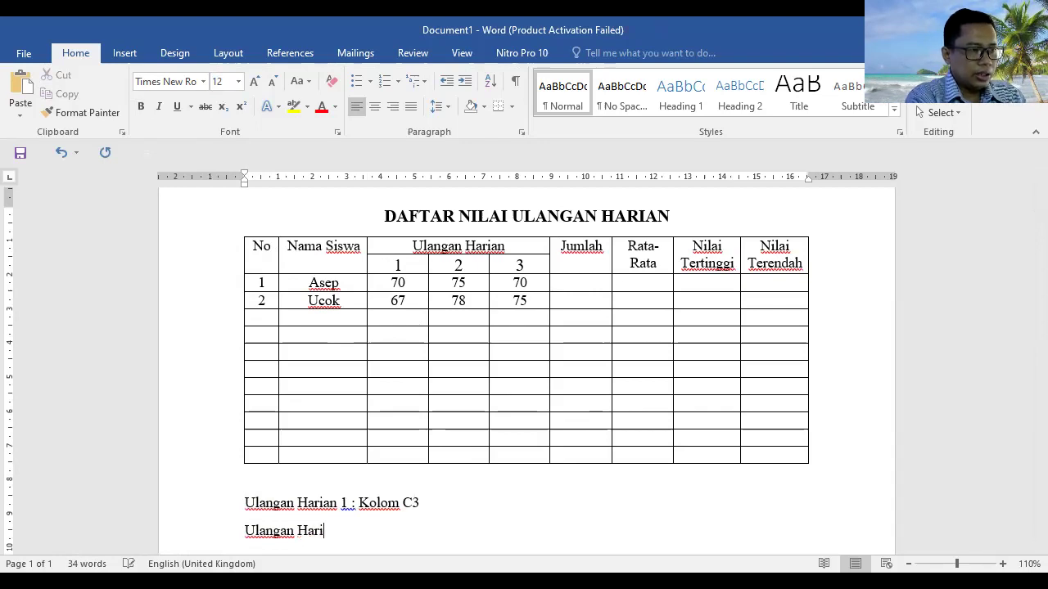
pyautogui.write('an 2 :')
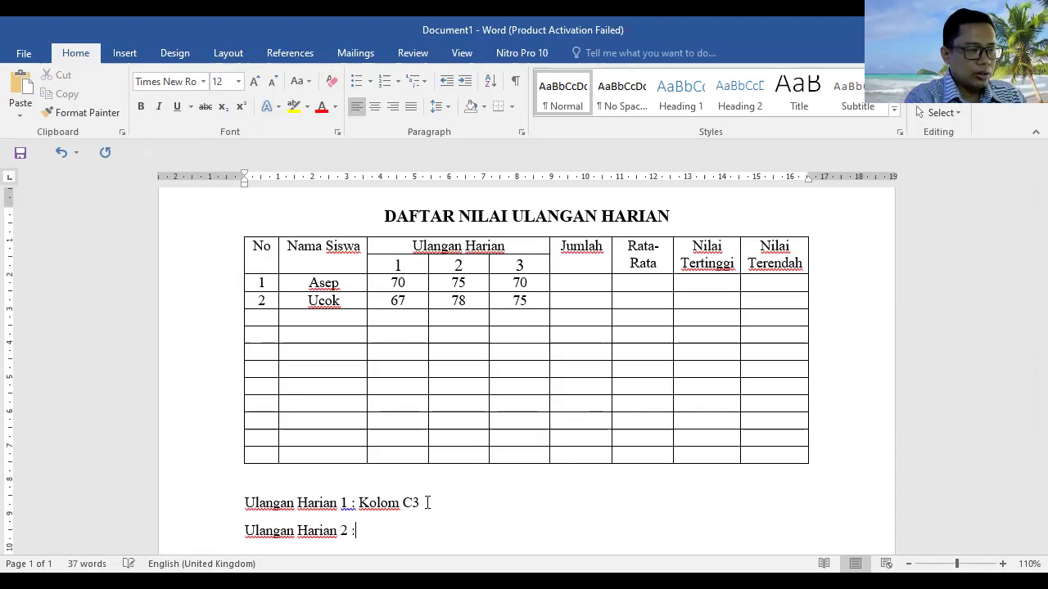
pyautogui.write(' Kolom D')
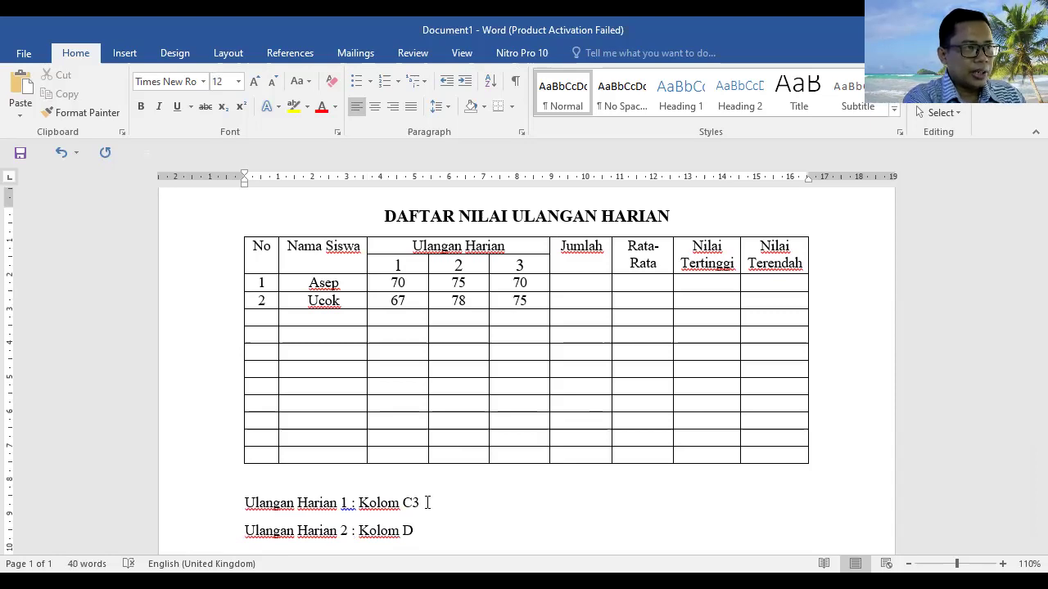
pyautogui.write('3')
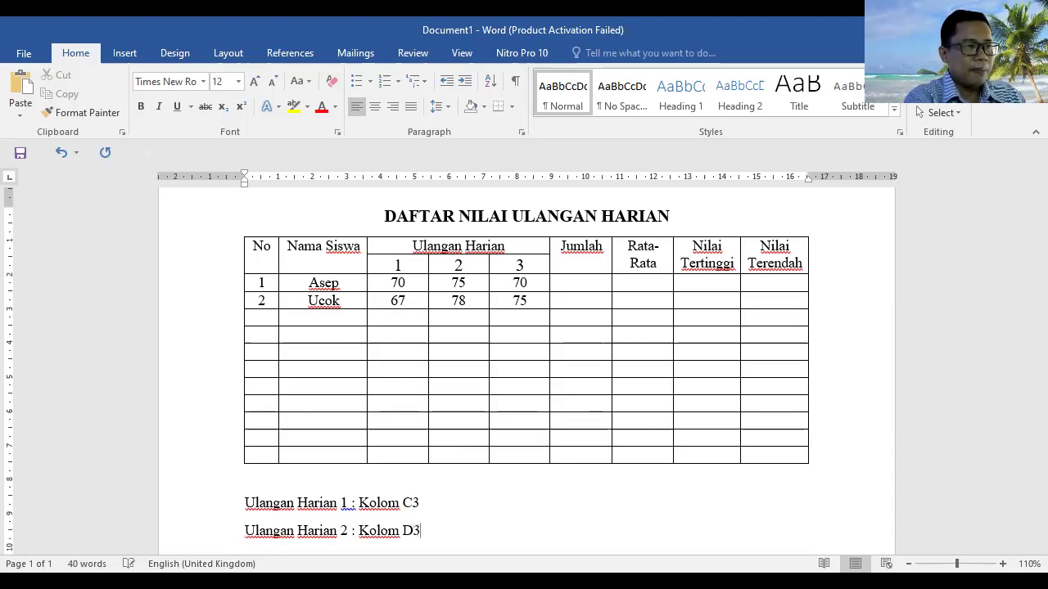
# Add a third note line reading "Ulangan Harian 3 : Kolom E3".
pyautogui.press('Return')
pyautogui.write('Ul')
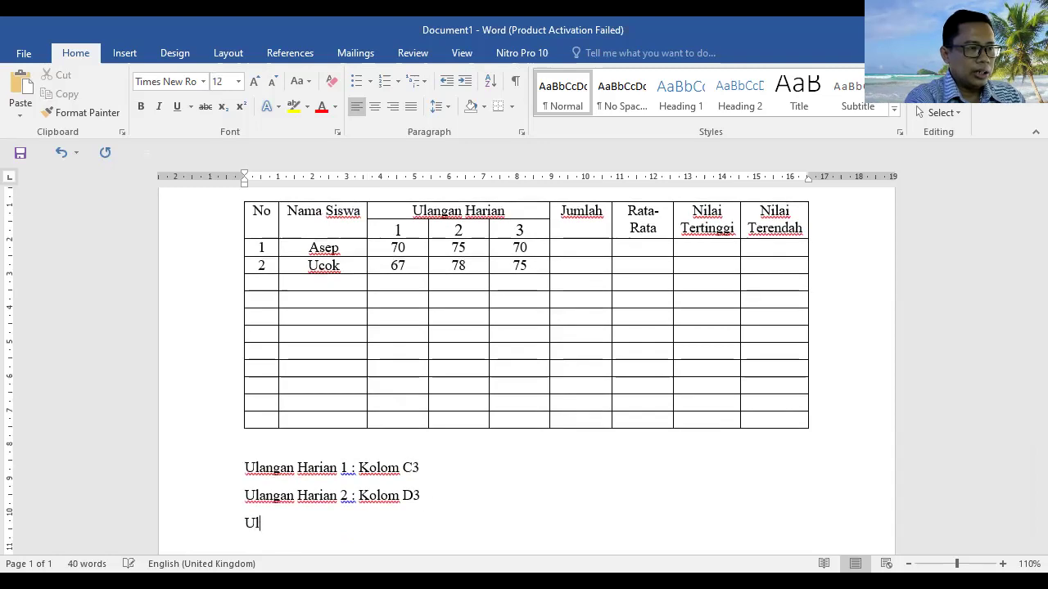
pyautogui.write('angan nHar')
pyautogui.press('BackSpace')
pyautogui.press('BackSpace')
pyautogui.press('BackSpace')
pyautogui.press('BackSpace')
pyautogui.write('hARIAN 3')
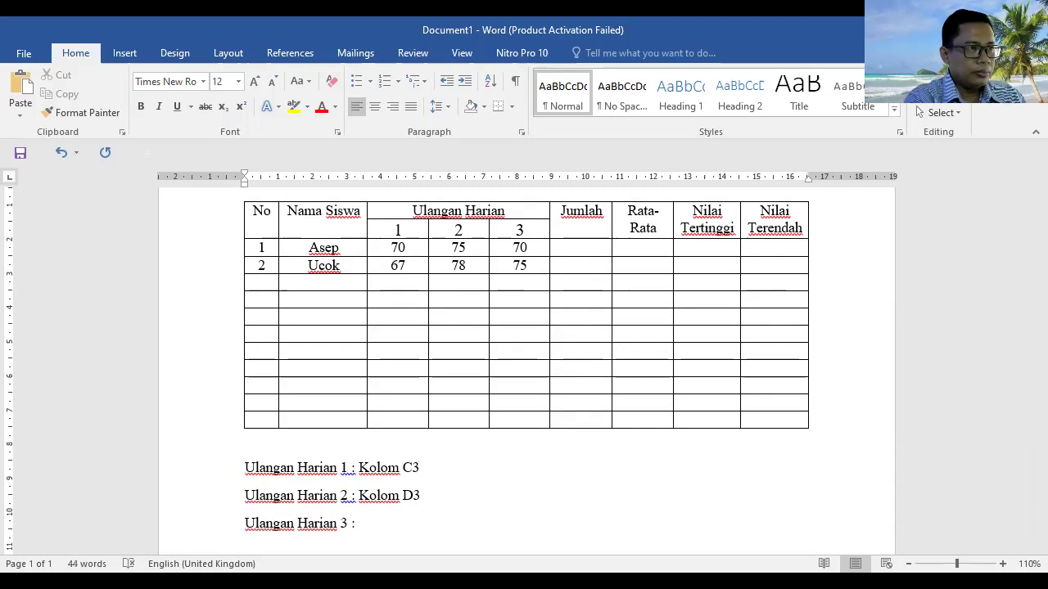
pyautogui.write(' : Kolom ')
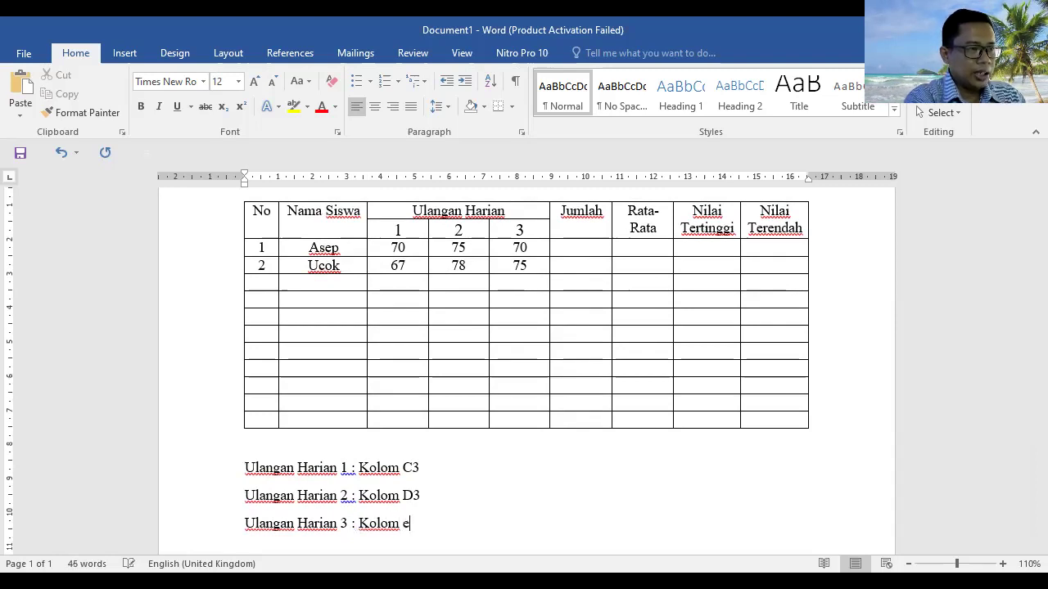
pyautogui.write('e')
pyautogui.press('BackSpace')
pyautogui.write('E3')
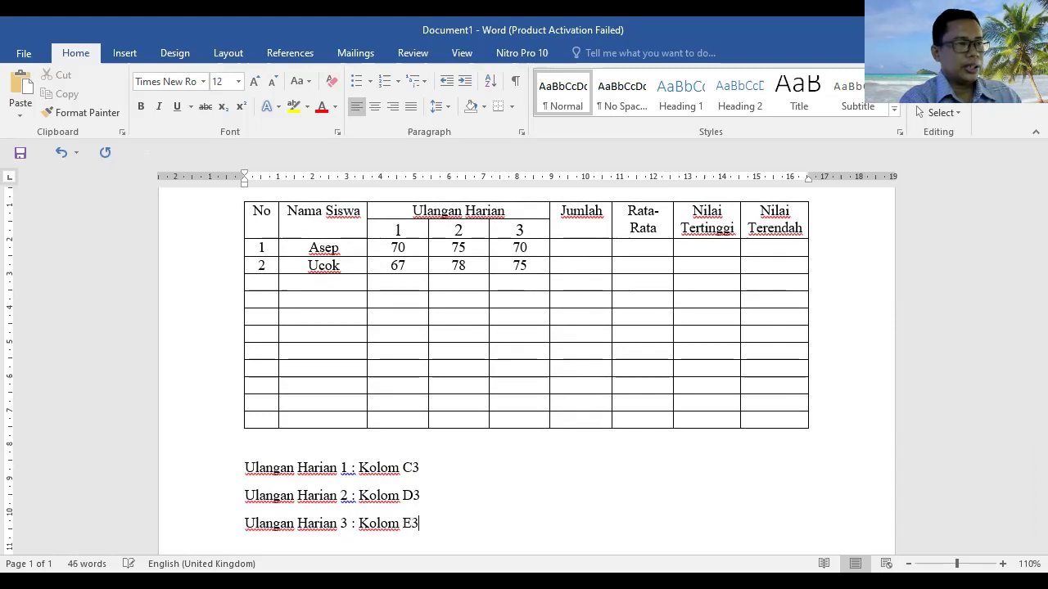
# Insert the formula =SUM(C3,D3,E3) in the first student's Jumlah cell.
pyautogui.scroll(1, 499, 483)
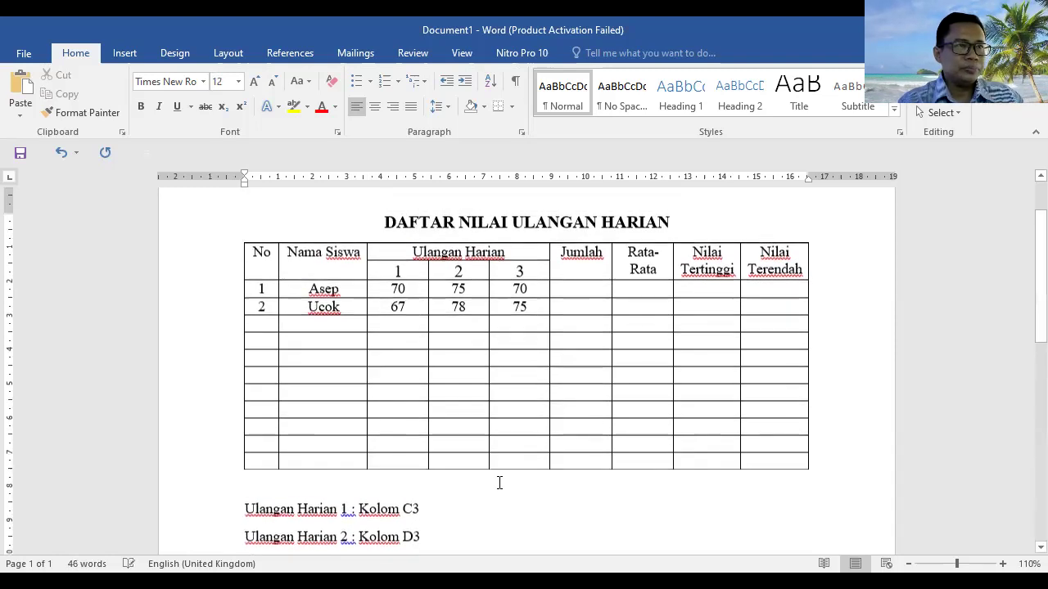
pyautogui.click(580, 292)
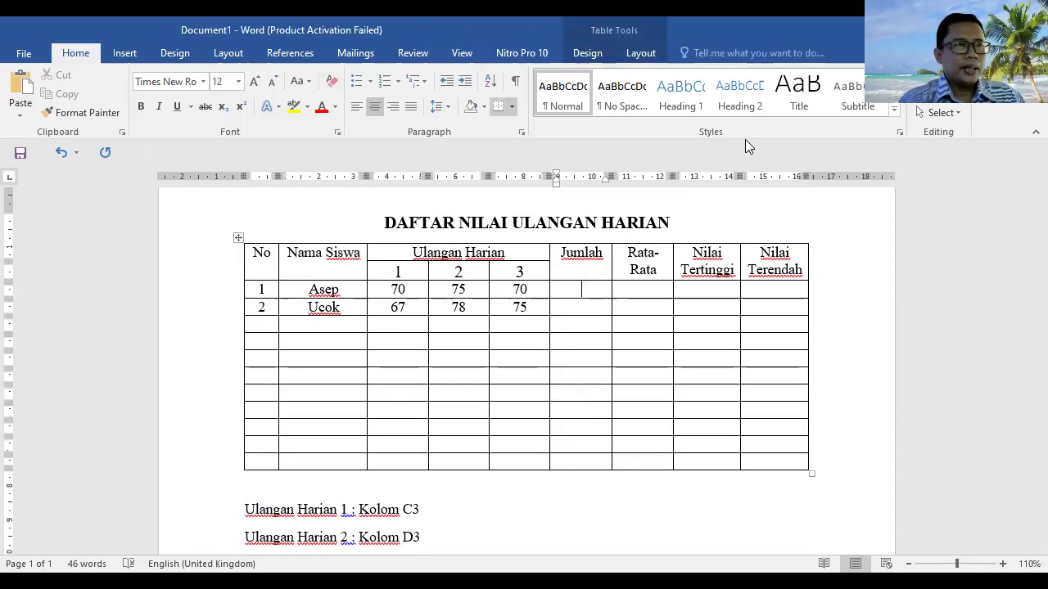
pyautogui.scroll(-1, 647, 276)
pyautogui.scroll(1, 650, 278)
pyautogui.scroll(-1, 650, 278)
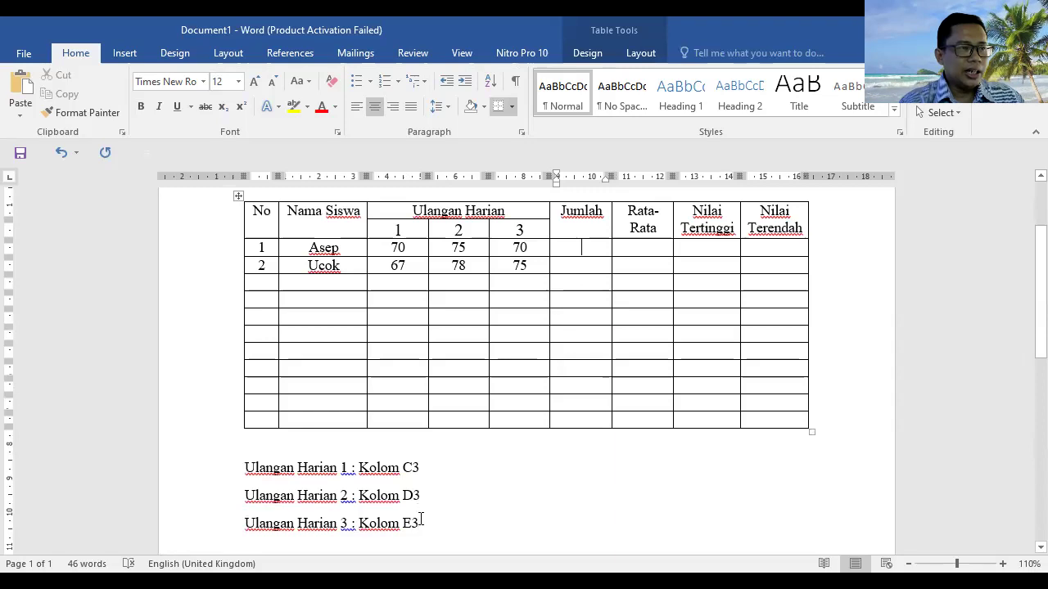
pyautogui.scroll(1, 610, 348)
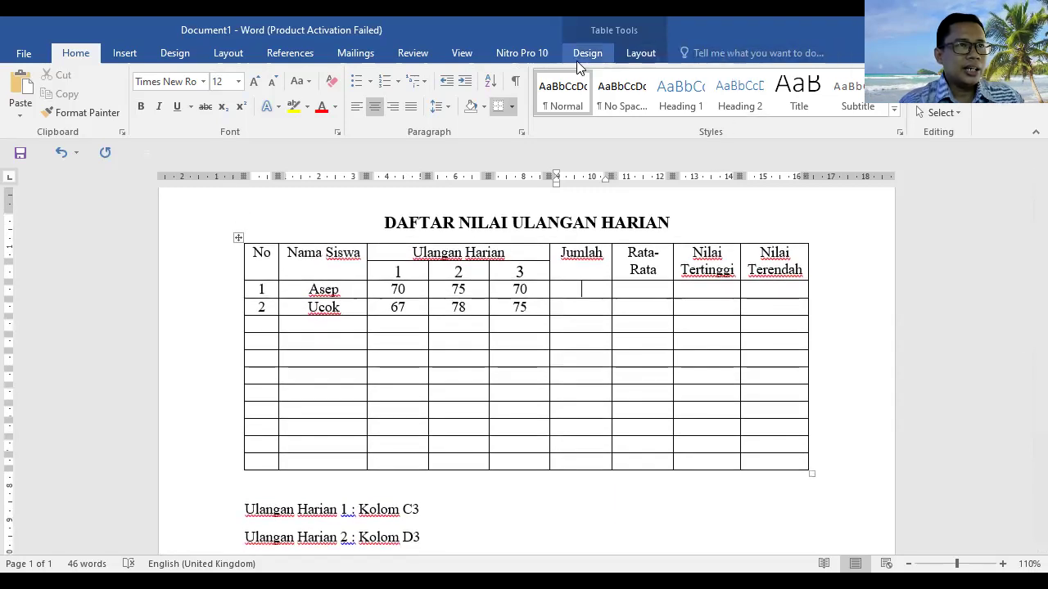
pyautogui.click(641, 54)
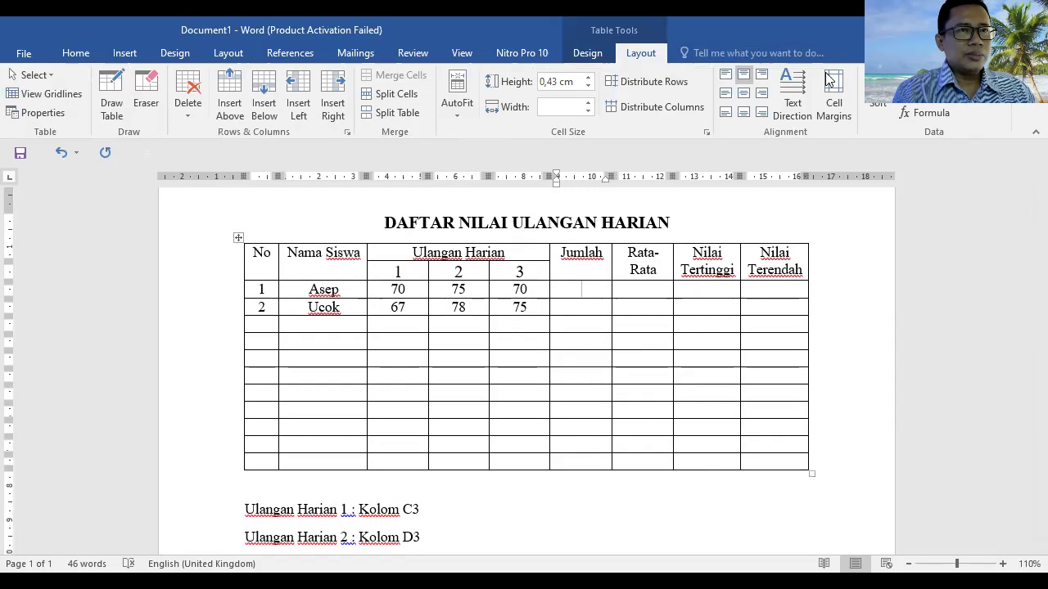
pyautogui.click(925, 114)
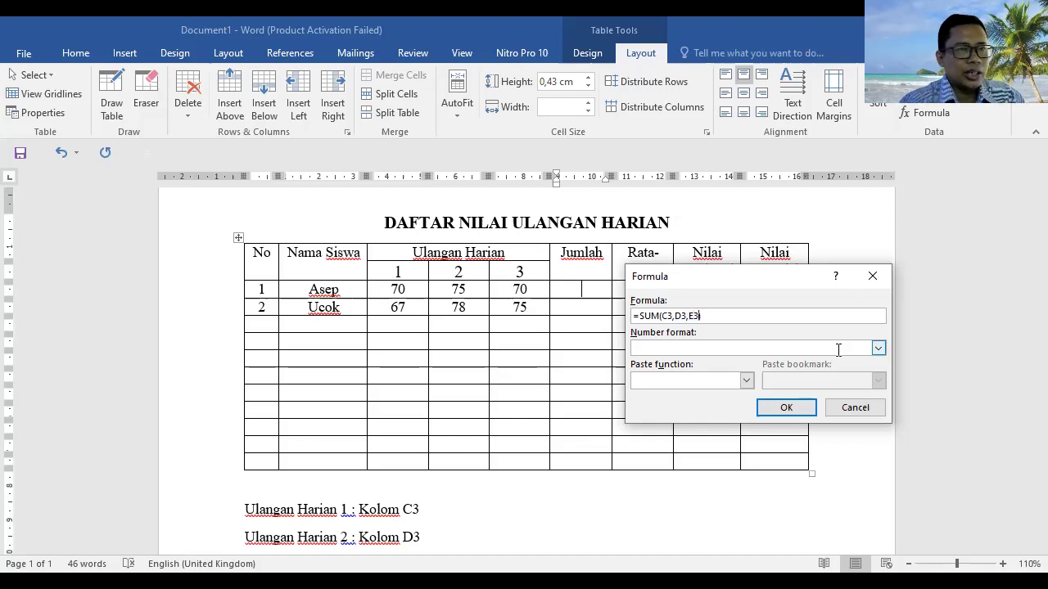
pyautogui.click(787, 408)
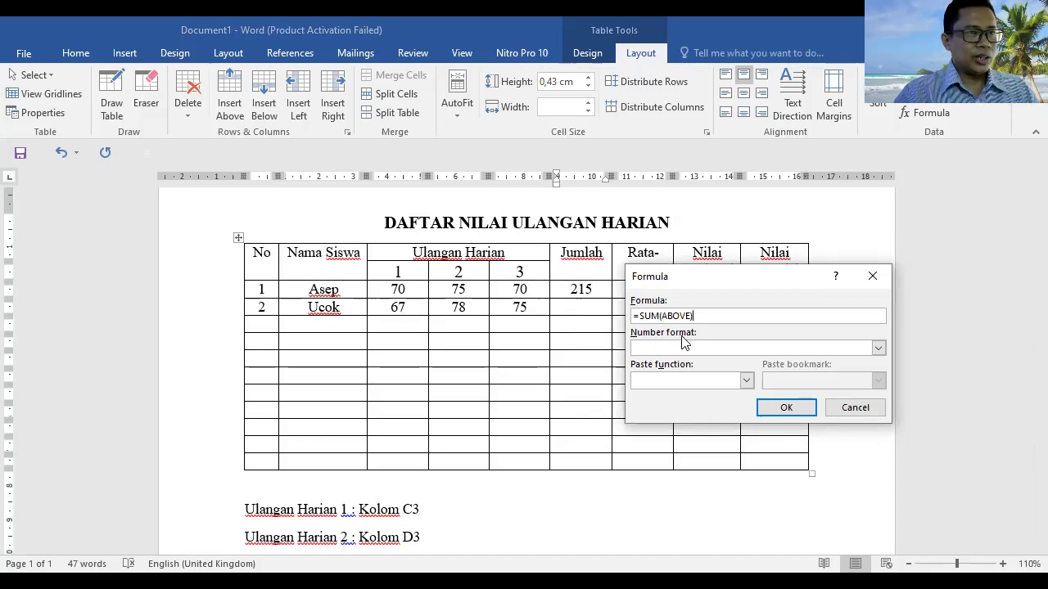
# Insert the formula =SUM(C4,D4,E4) in the second student's Jumlah cell.
pyautogui.press('BackSpace')
pyautogui.press('BackSpace')
pyautogui.press('BackSpace')
pyautogui.press('BackSpace')
pyautogui.press('BackSpace')
pyautogui.press('BackSpace')
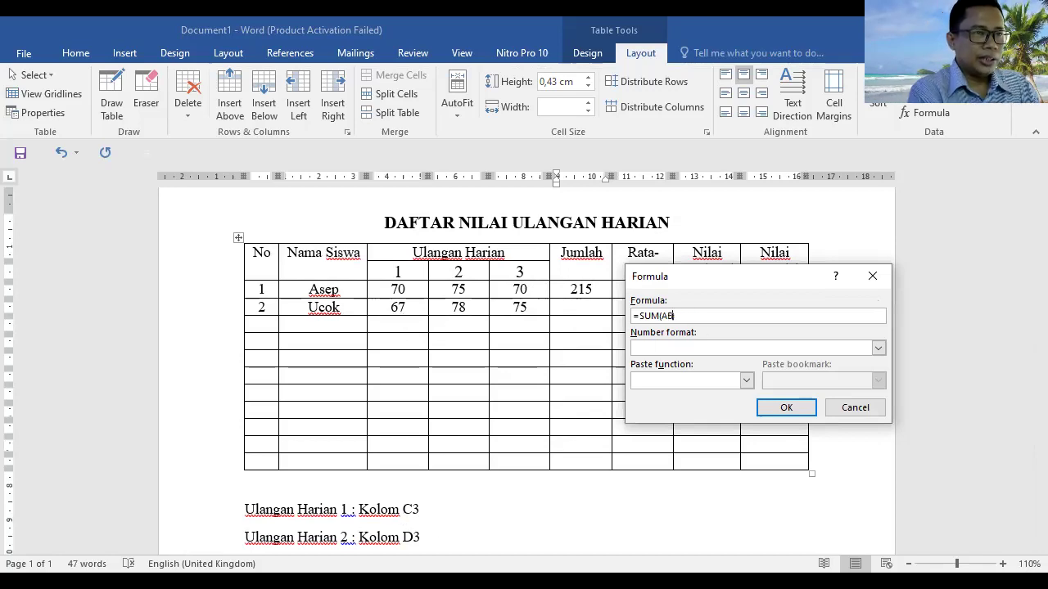
pyautogui.write('C4')
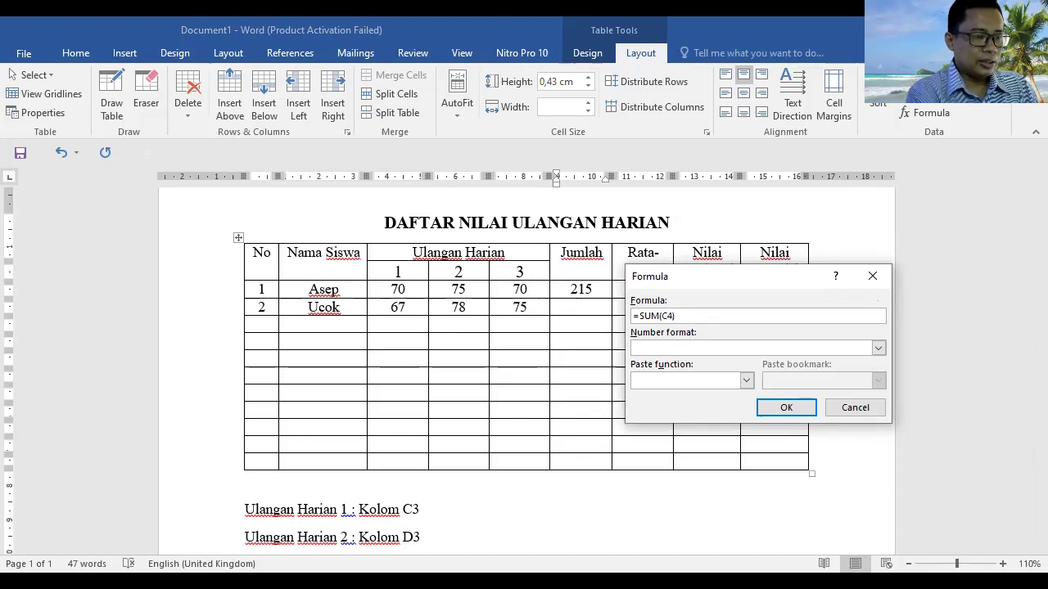
pyautogui.write(',D4)')
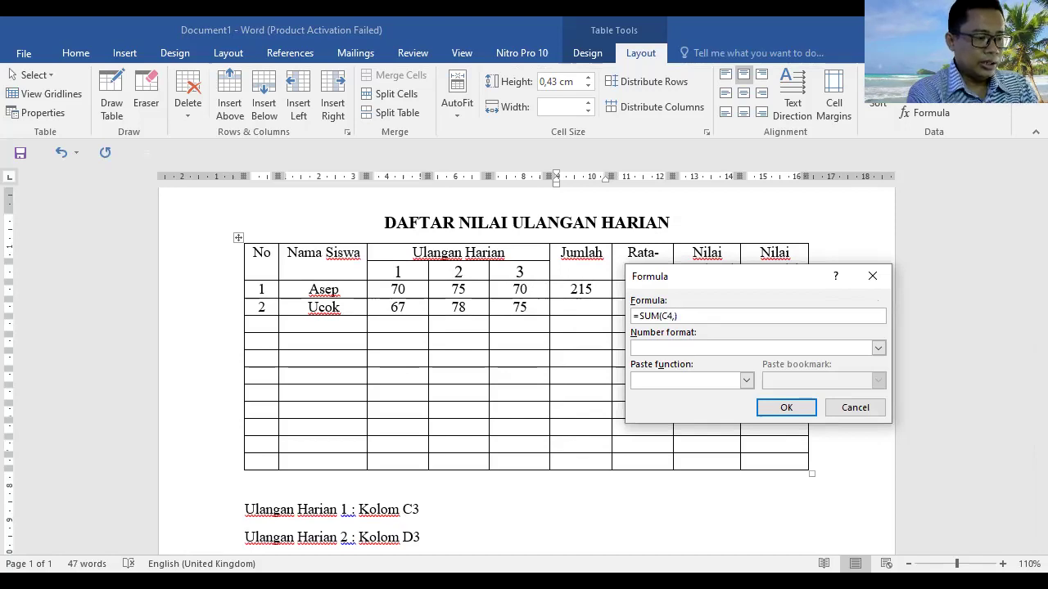
pyautogui.press('BackSpace')
pyautogui.write(',E4')
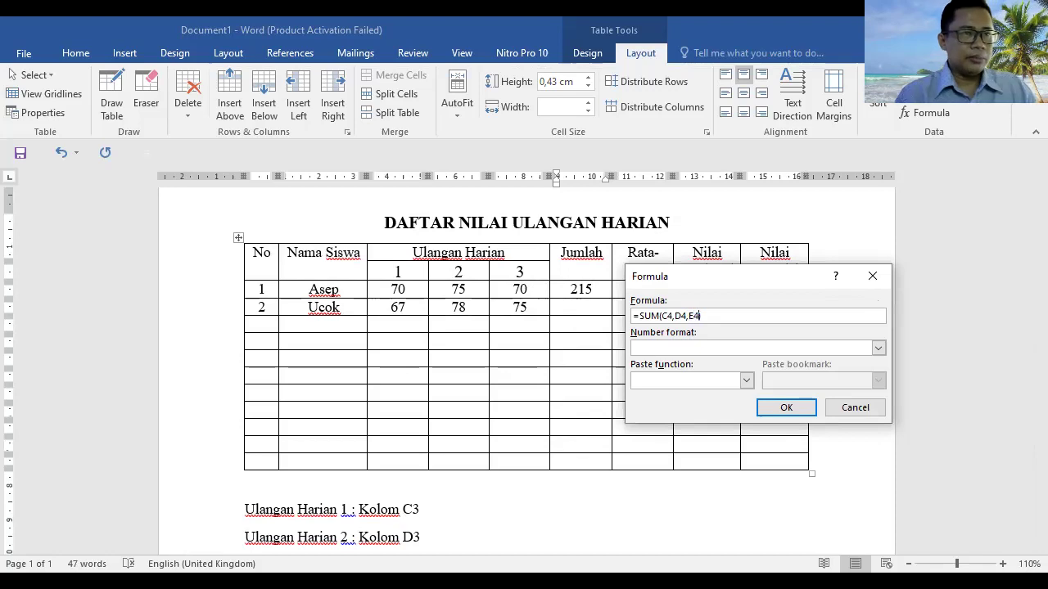
pyautogui.click(790, 405)
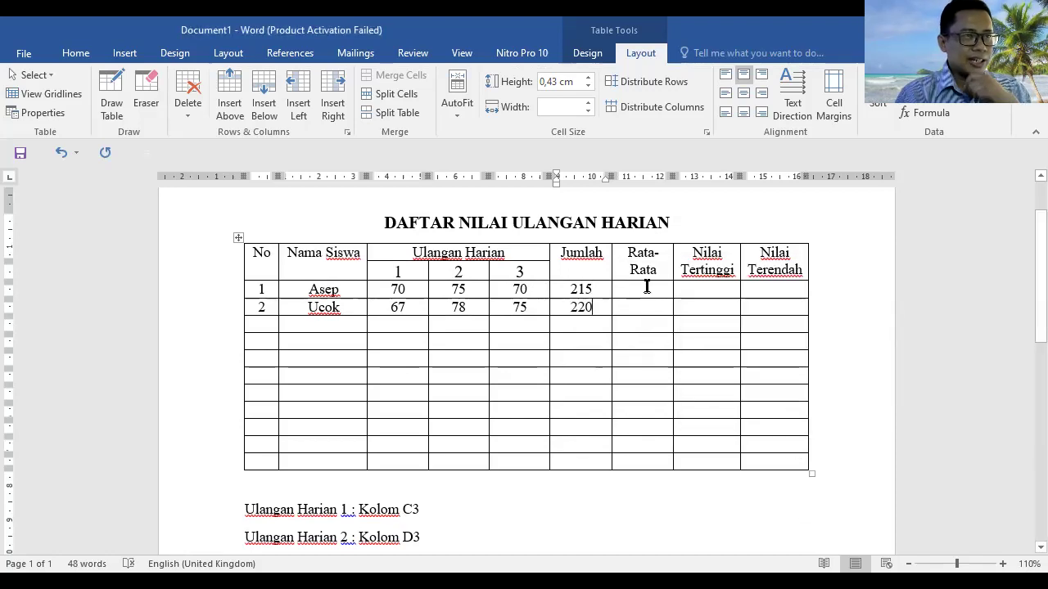
# Insert the formula =AVERAGE(C3,D3,E3) with number format 0 in the first student's Rata-Rata cell.
pyautogui.click(635, 306)
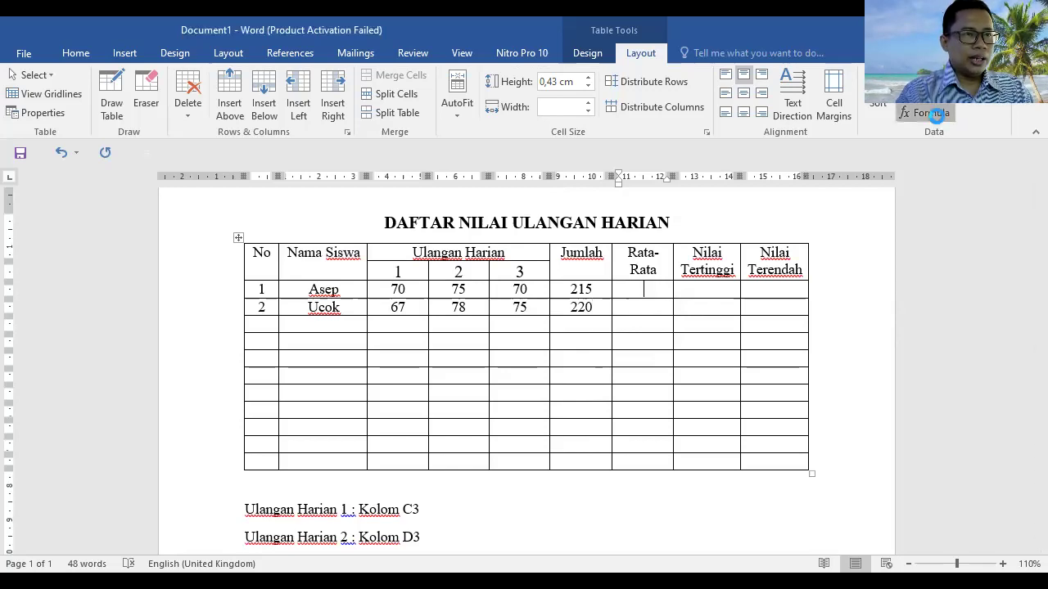
pyautogui.click(939, 114)
pyautogui.moveTo(696, 315); pyautogui.dragTo(639, 315)
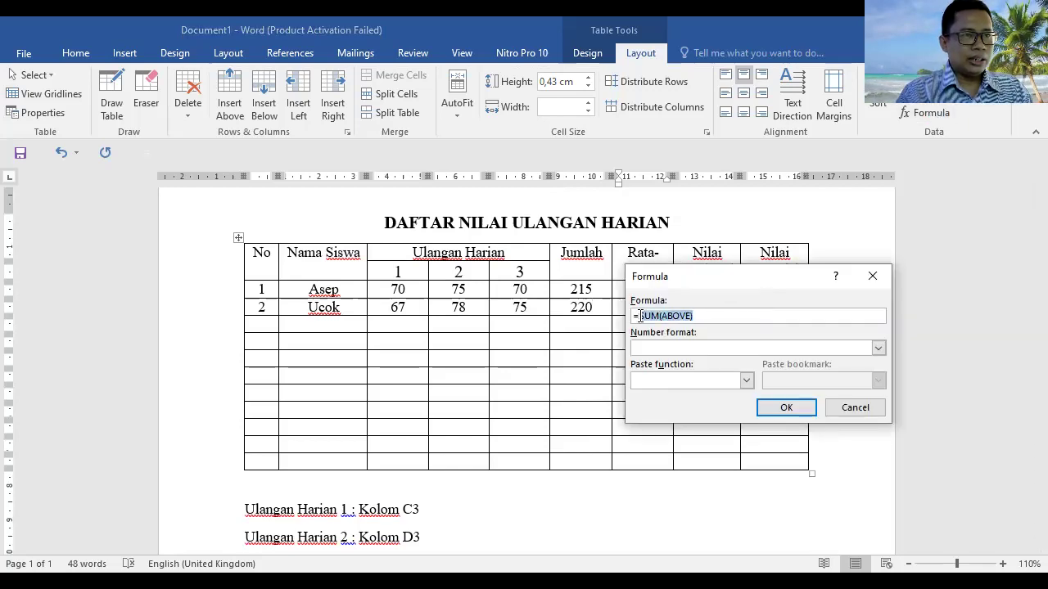
pyautogui.press('BackSpace')
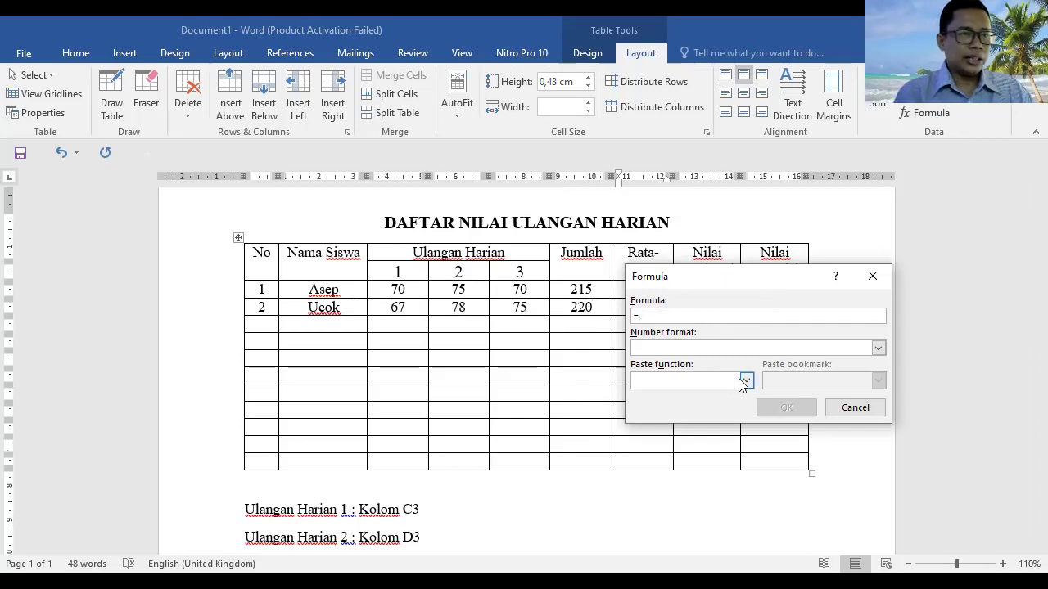
pyautogui.click(745, 381)
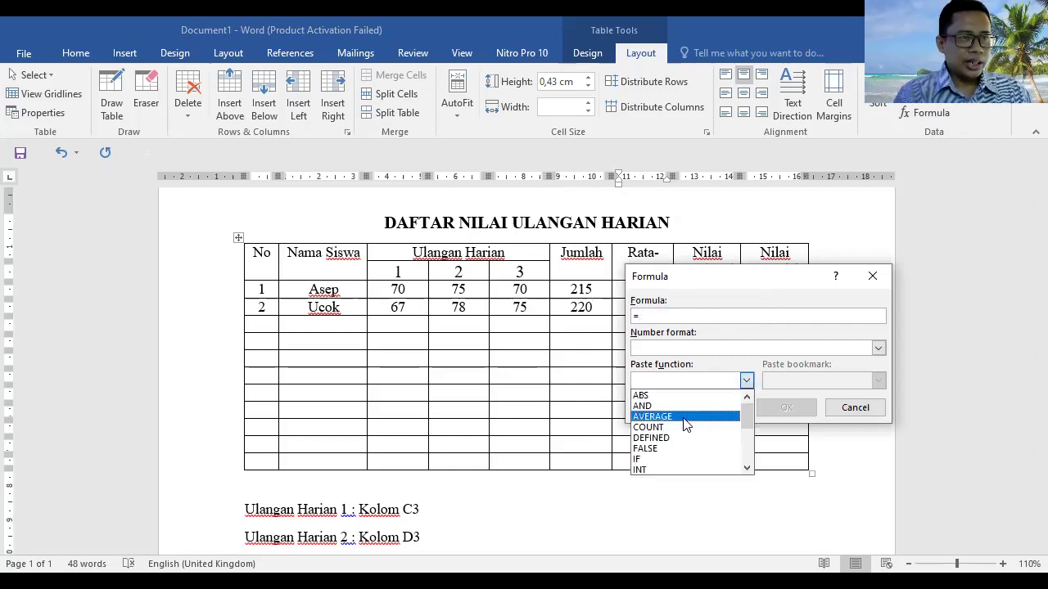
pyautogui.click(652, 417)
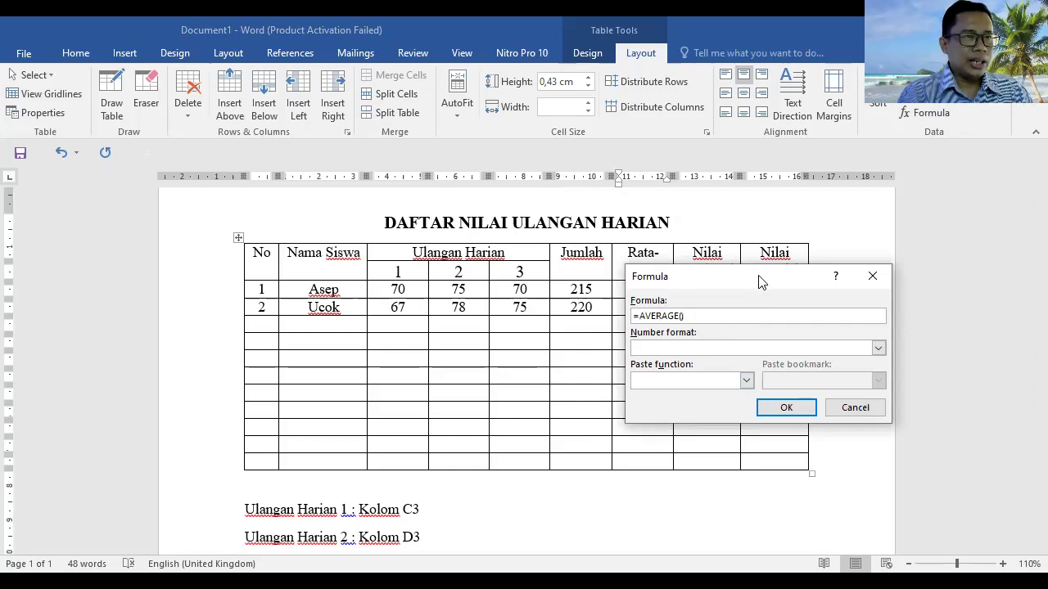
pyautogui.moveTo(757, 282); pyautogui.dragTo(800, 282)
pyautogui.write('C3')
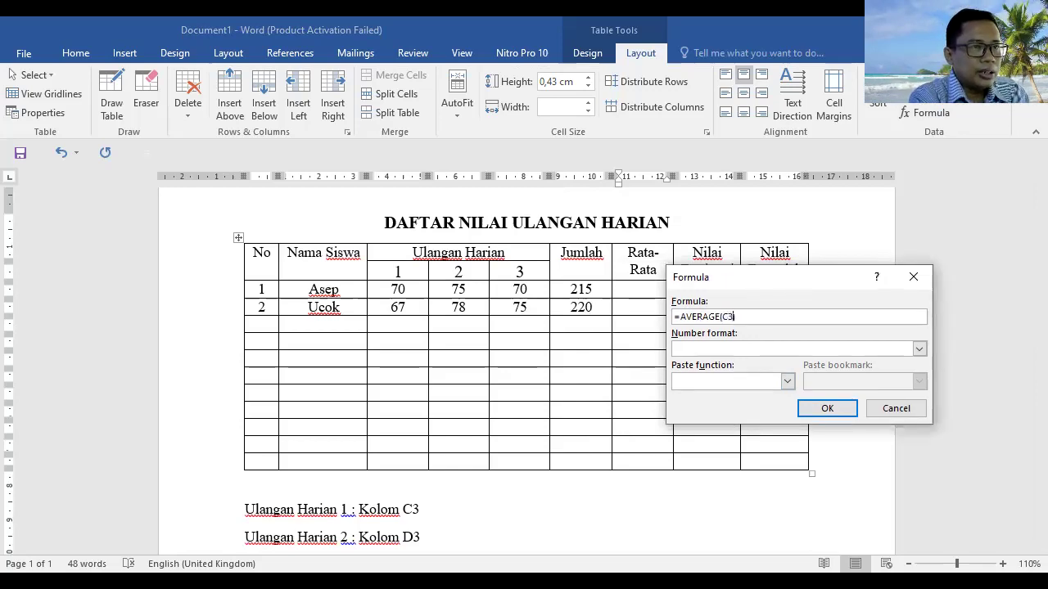
pyautogui.write(',D3,E3')
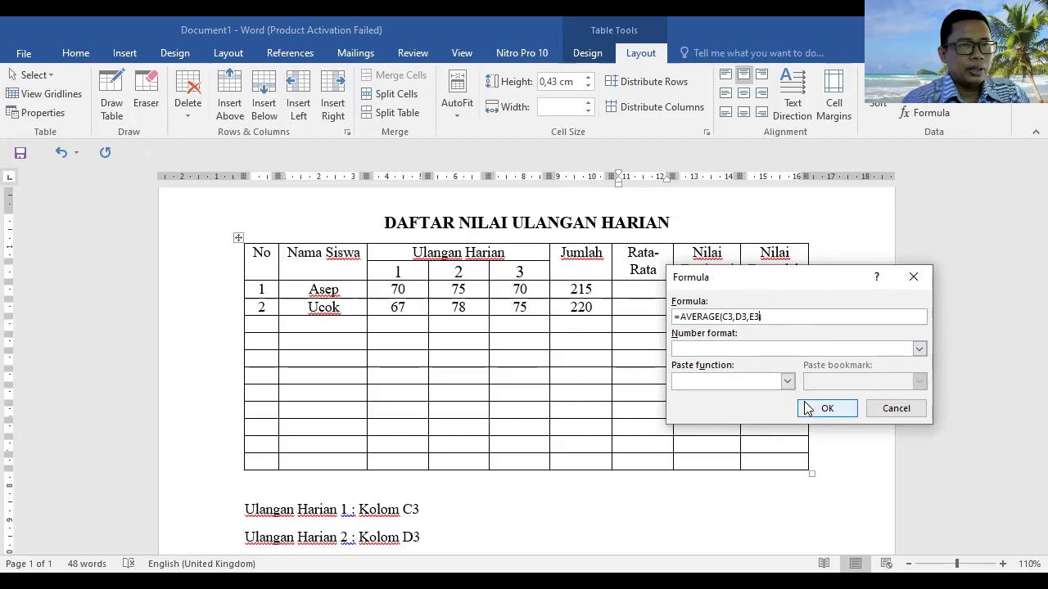
pyautogui.click(919, 348)
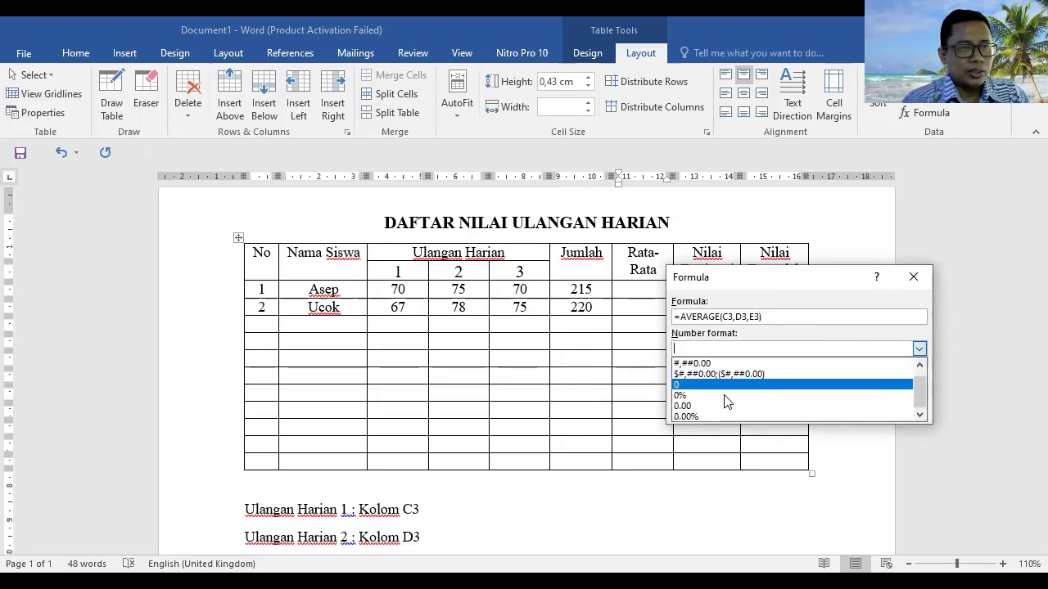
pyautogui.click(726, 395)
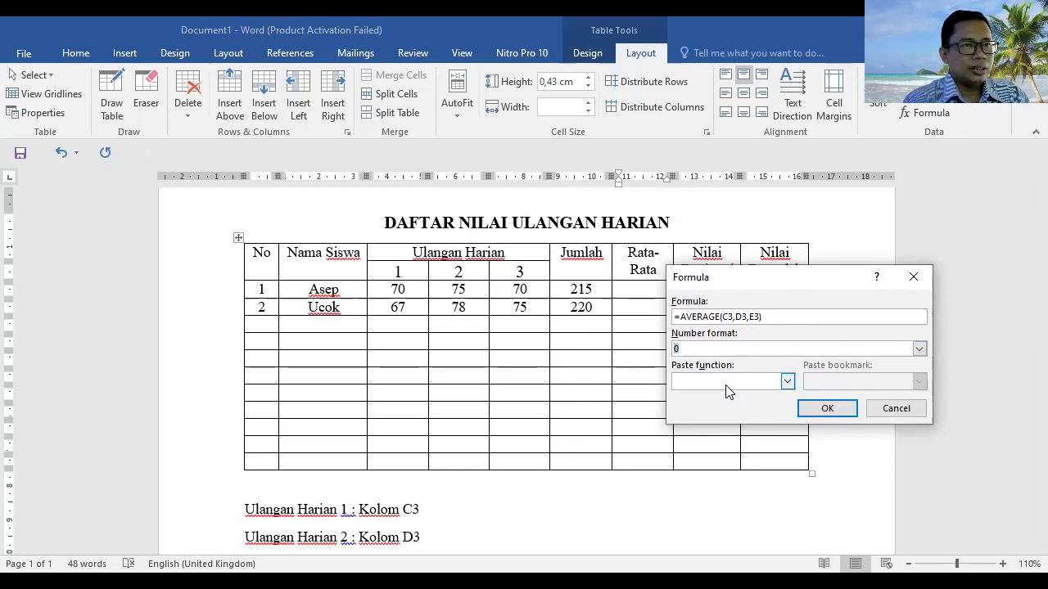
pyautogui.click(828, 408)
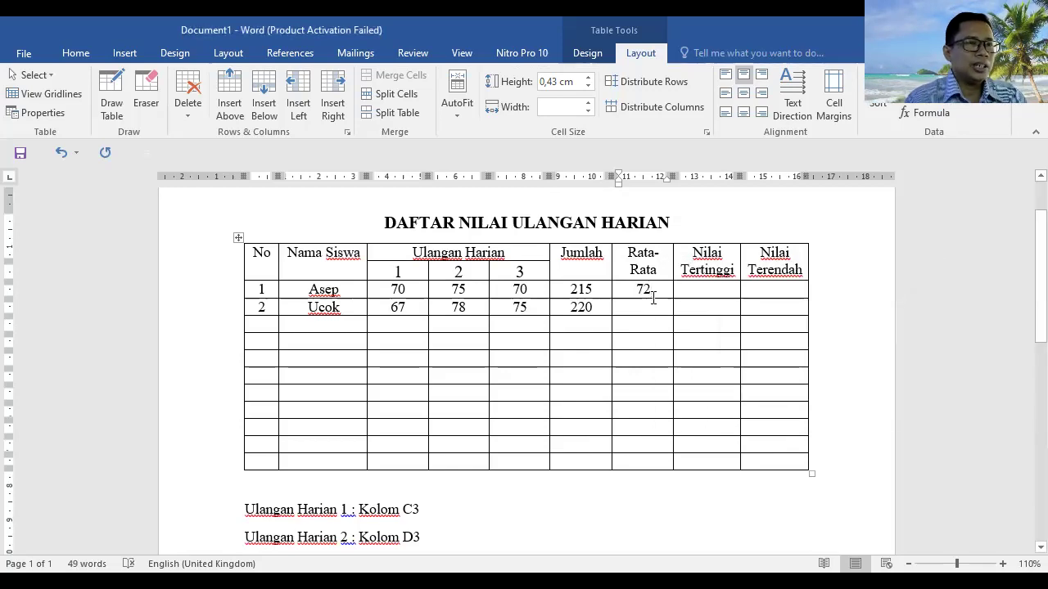
# Insert the formula =AVERAGE(C4,D4,E4) with number format 0 in the second student's Rata-Rata cell.
pyautogui.click(649, 309)
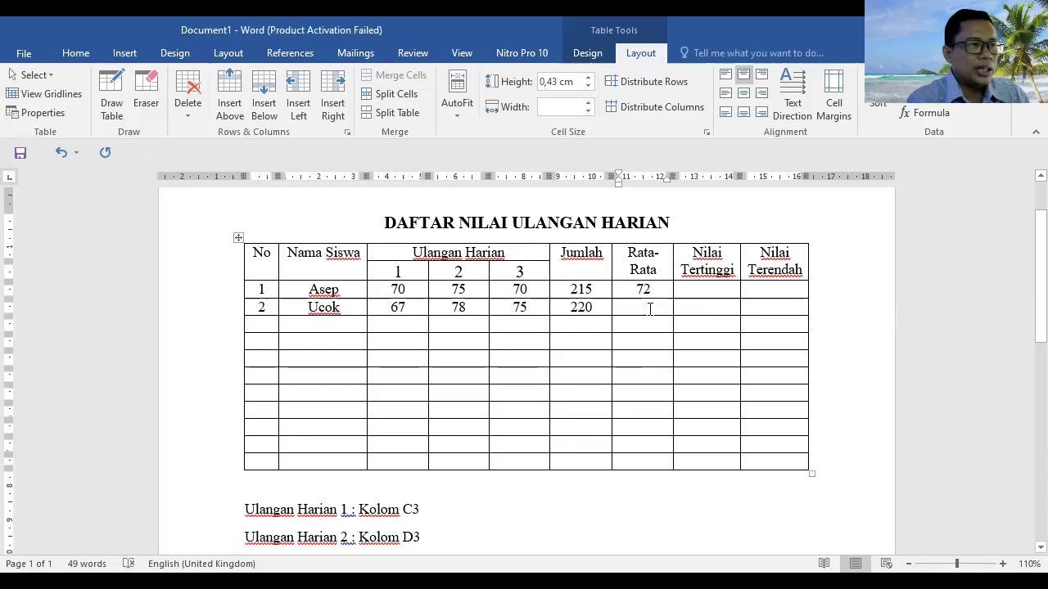
pyautogui.click(923, 112)
pyautogui.moveTo(849, 316); pyautogui.dragTo(680, 316)
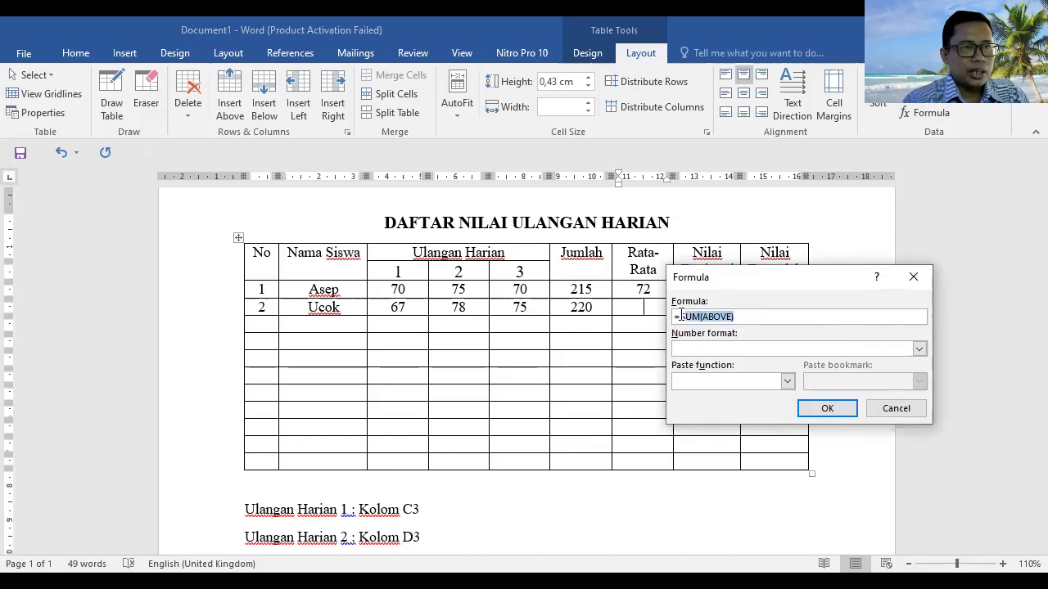
pyautogui.press('BackSpace')
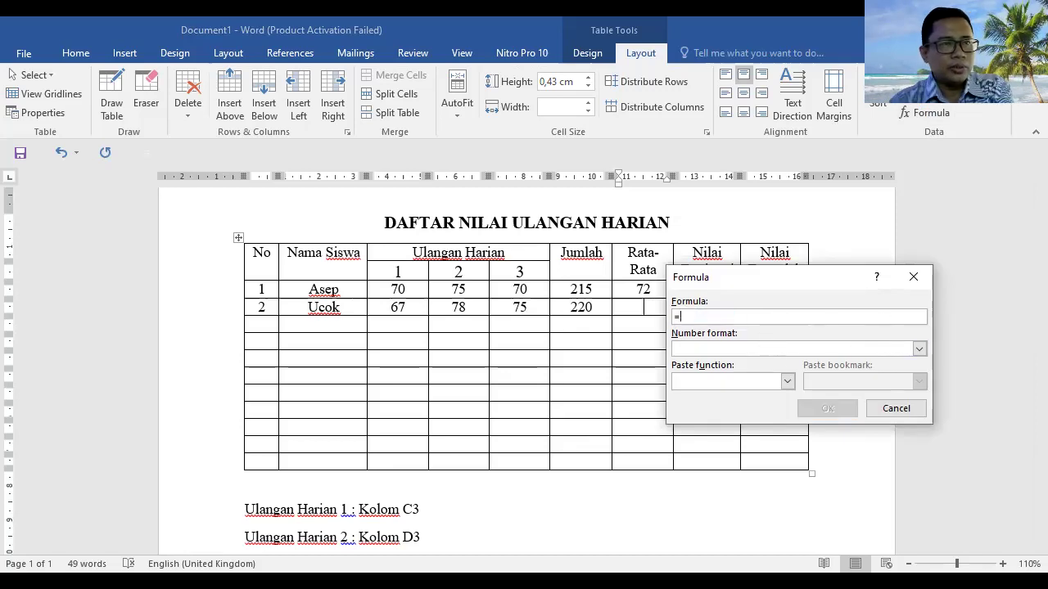
pyautogui.click(786, 381)
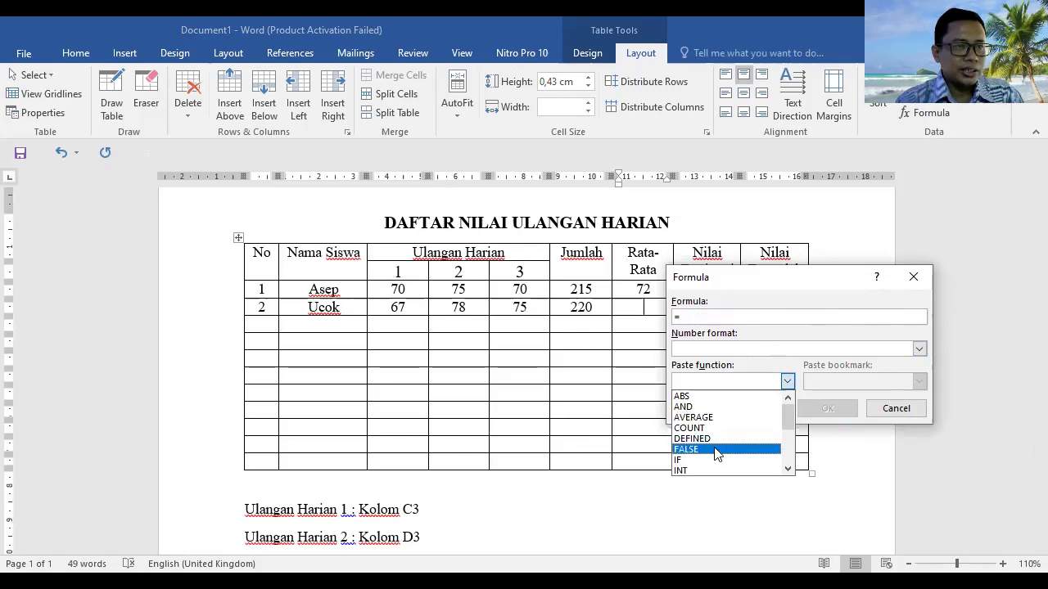
pyautogui.click(712, 418)
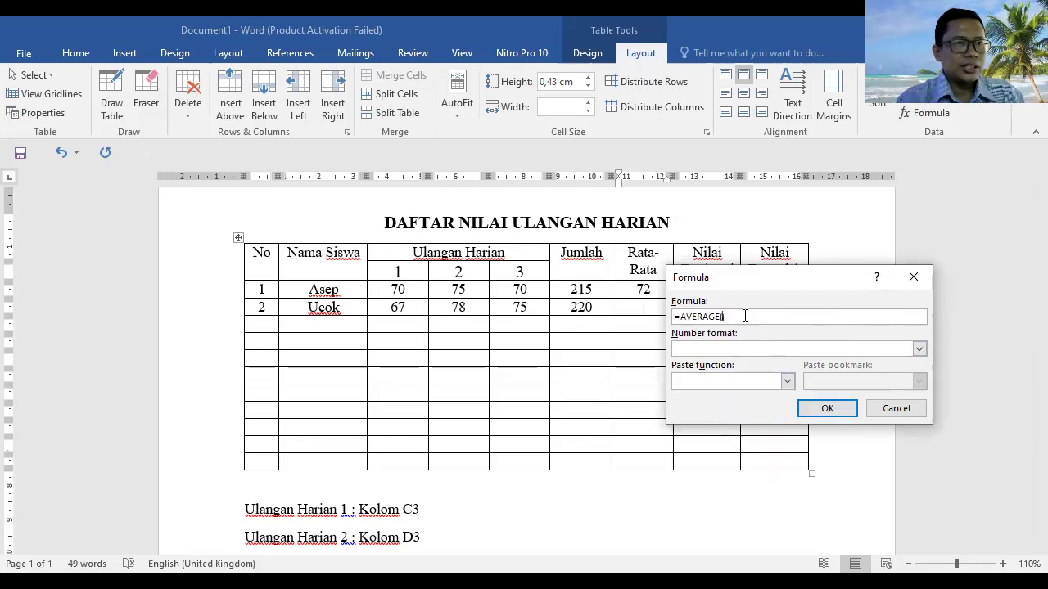
pyautogui.write('C4')
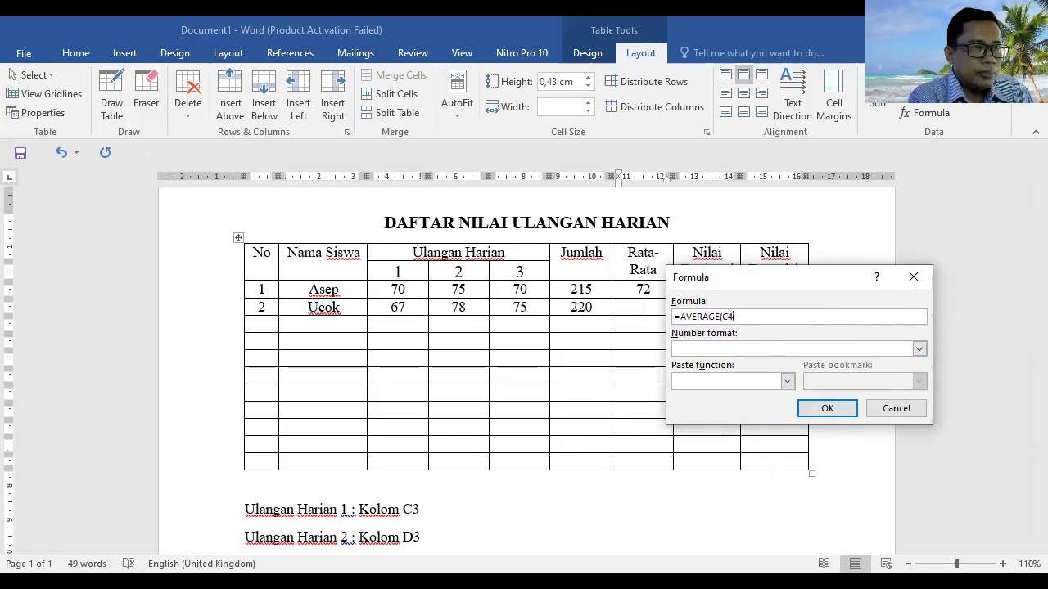
pyautogui.write(',D4,E4')
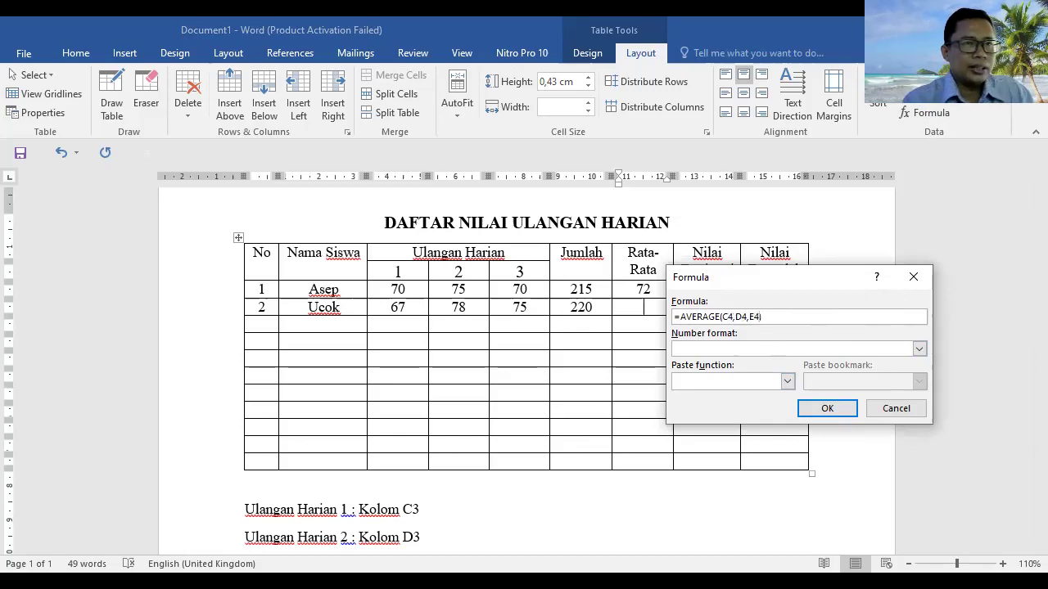
pyautogui.click(830, 412)
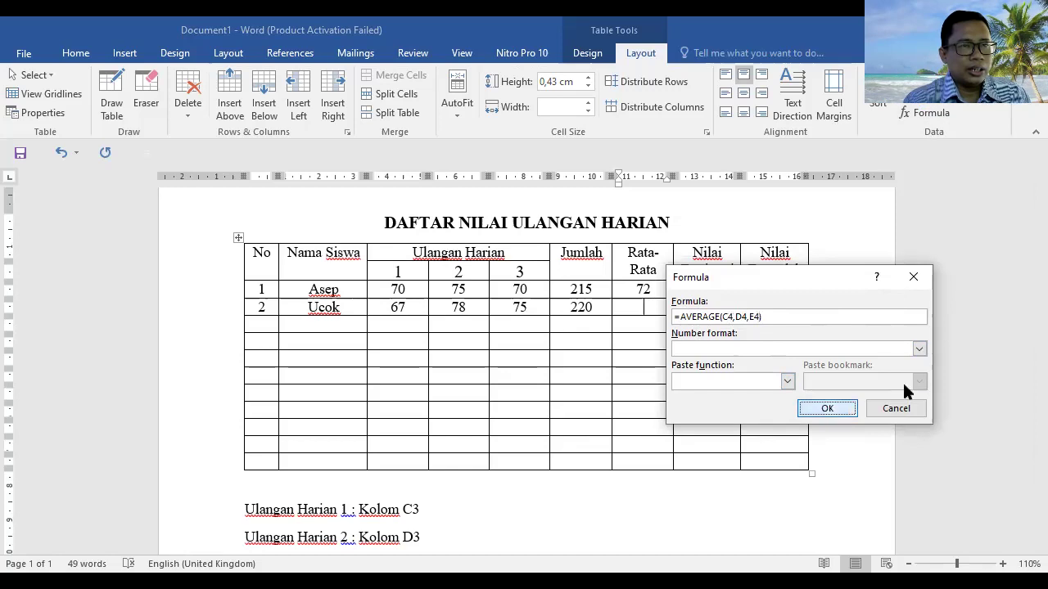
pyautogui.click(918, 348)
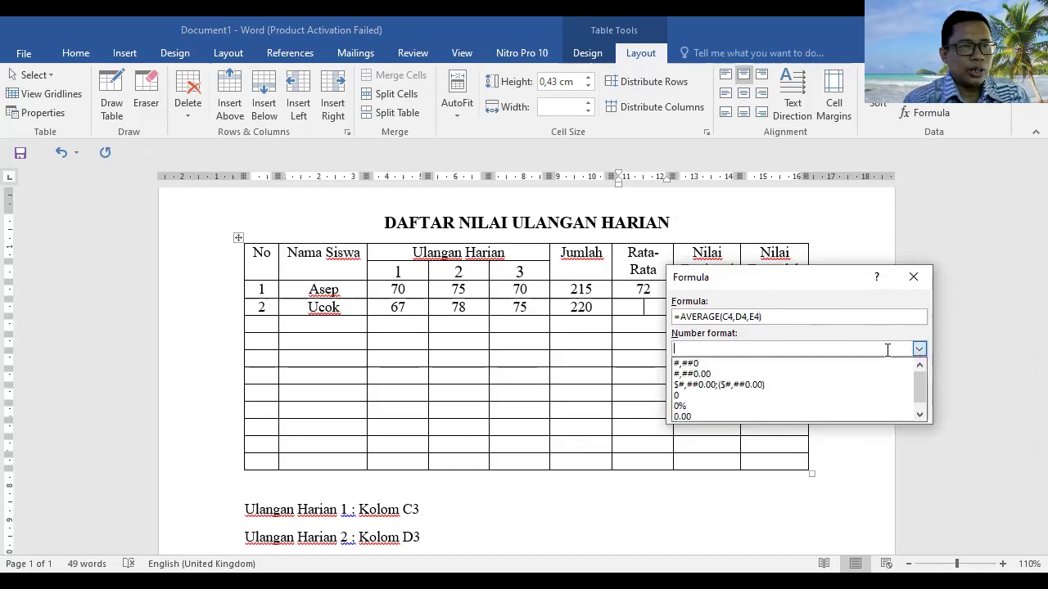
pyautogui.click(736, 395)
pyautogui.click(825, 414)
# Insert the formula =MAX(C3,D3,E3) in the first student's Nilai Tertinggi cell.
pyautogui.click(722, 290)
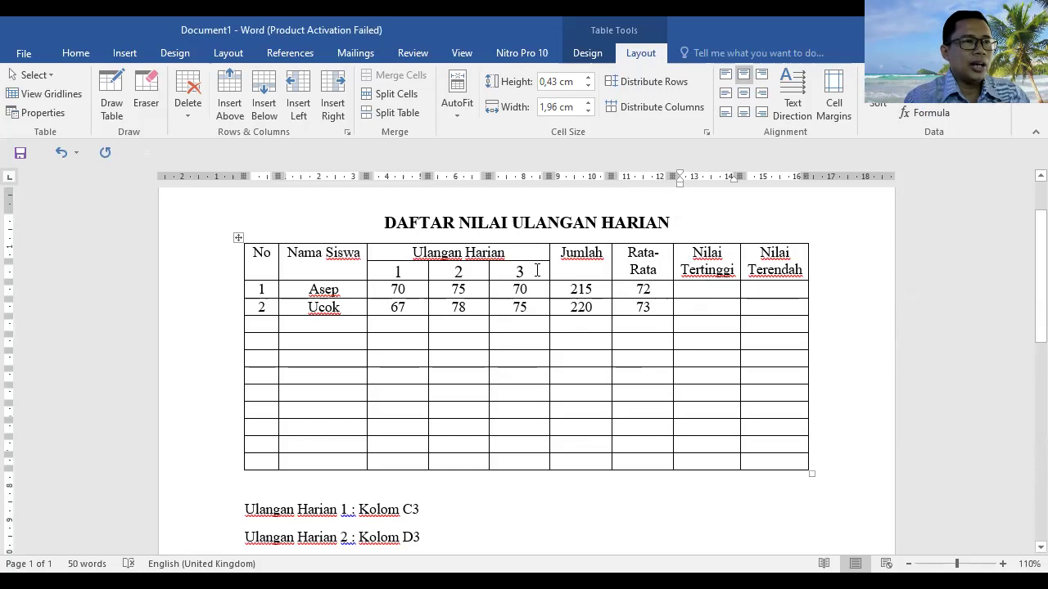
pyautogui.click(921, 111)
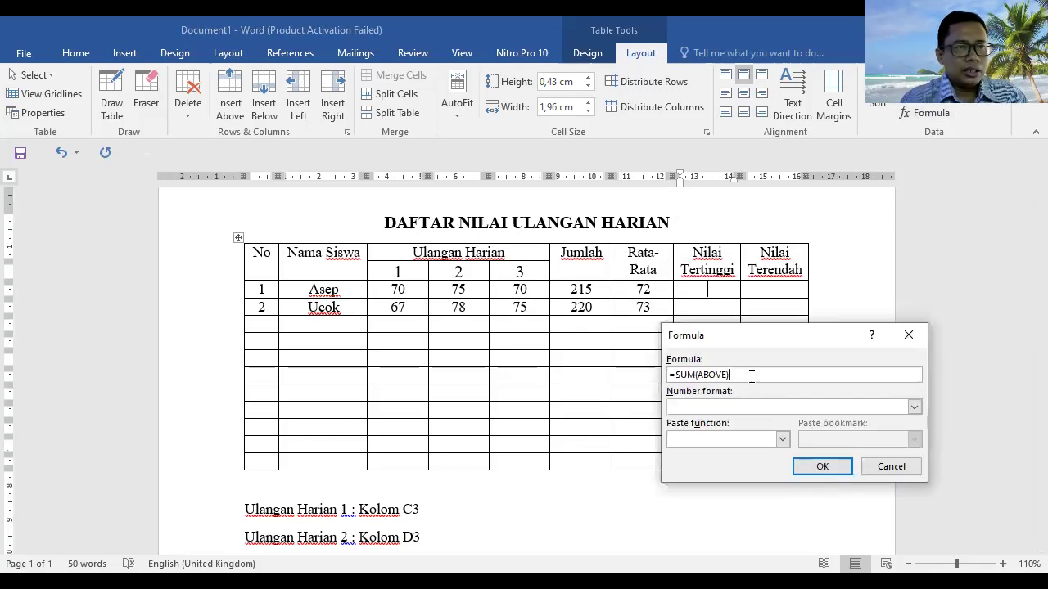
pyautogui.moveTo(729, 375); pyautogui.dragTo(675, 375)
pyautogui.press('BackSpace')
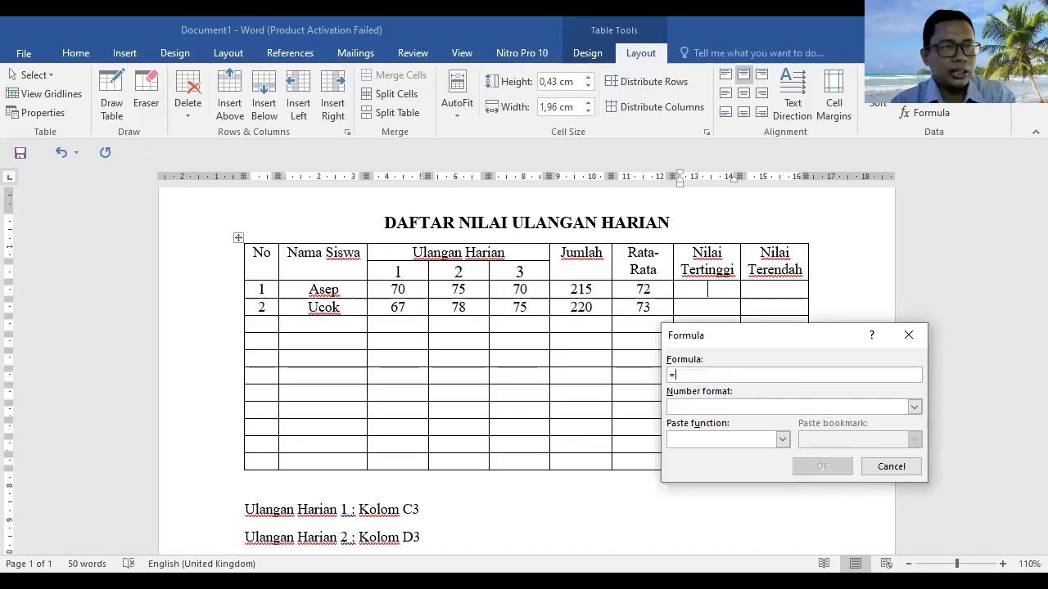
pyautogui.click(783, 439)
pyautogui.scroll(-3, 710, 512)
pyautogui.click(702, 508)
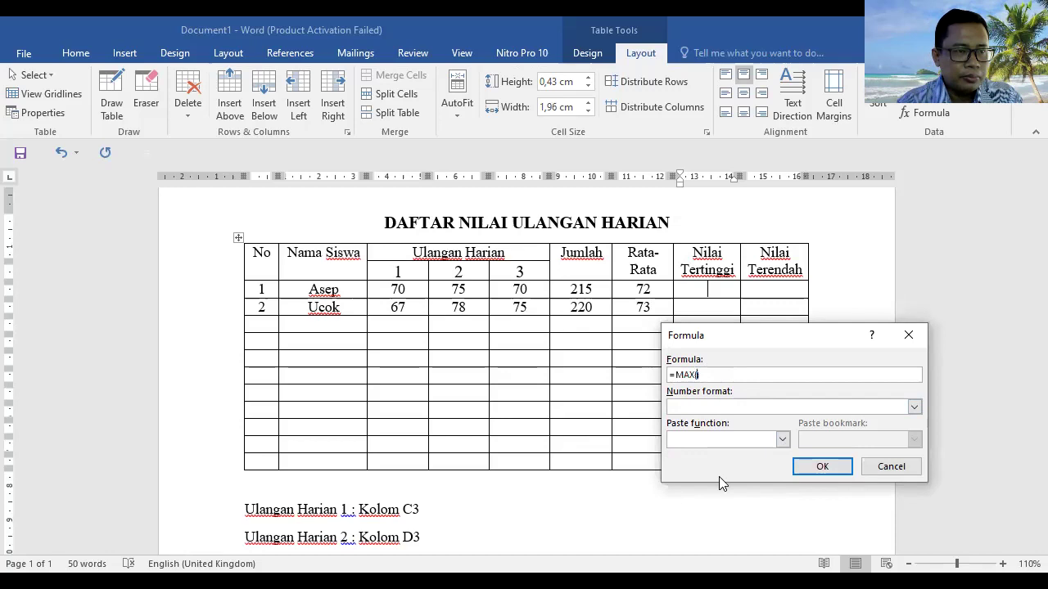
pyautogui.write('C3')
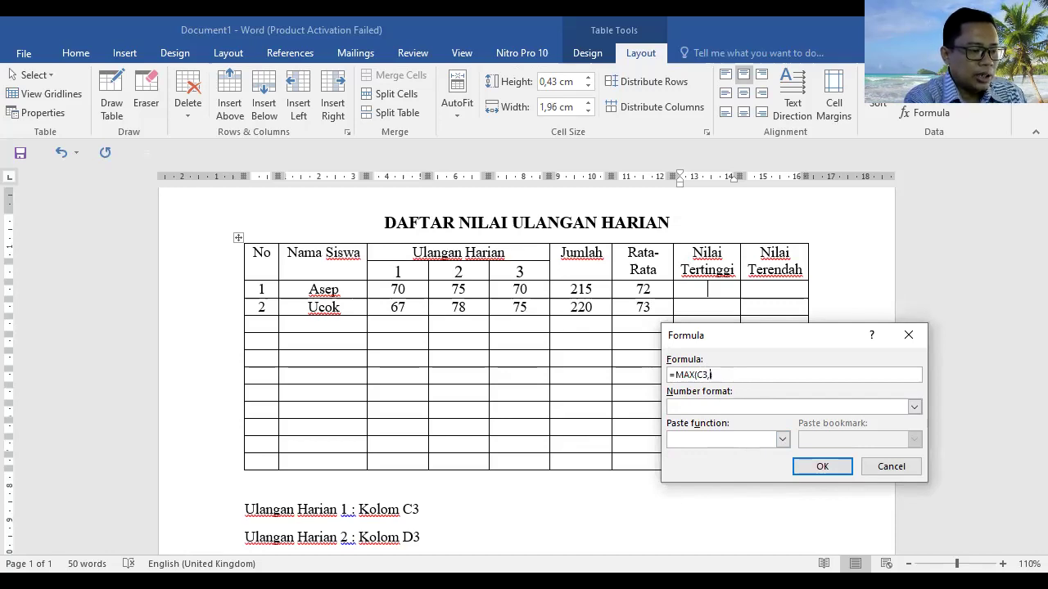
pyautogui.write(',D3,E3')
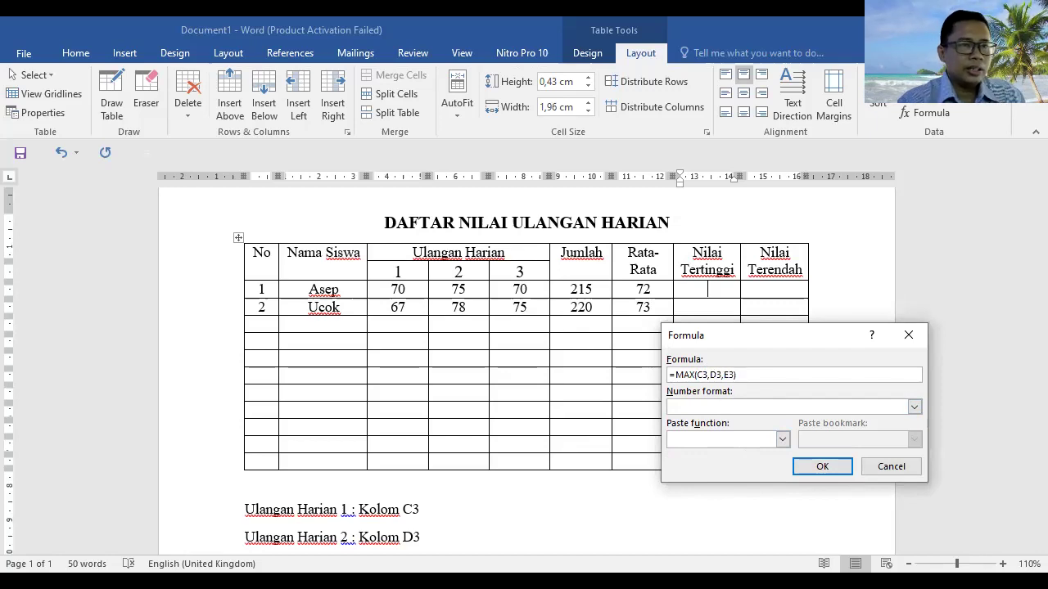
pyautogui.click(828, 465)
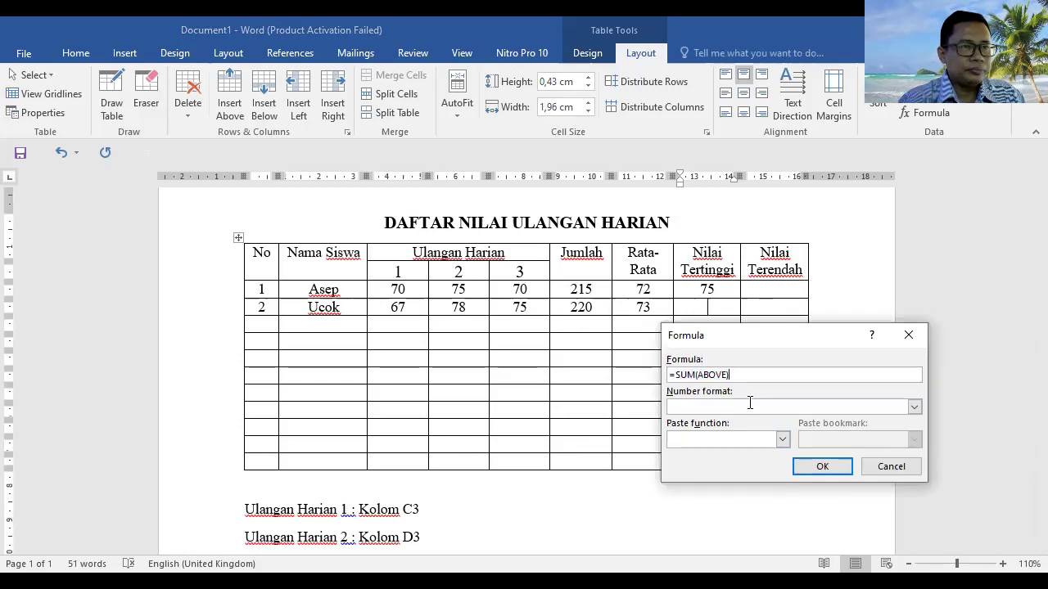
# Insert the formula =MAX(C4,D4,E4) in the second student's Nilai Tertinggi cell.
pyautogui.moveTo(724, 374); pyautogui.dragTo(676, 376)
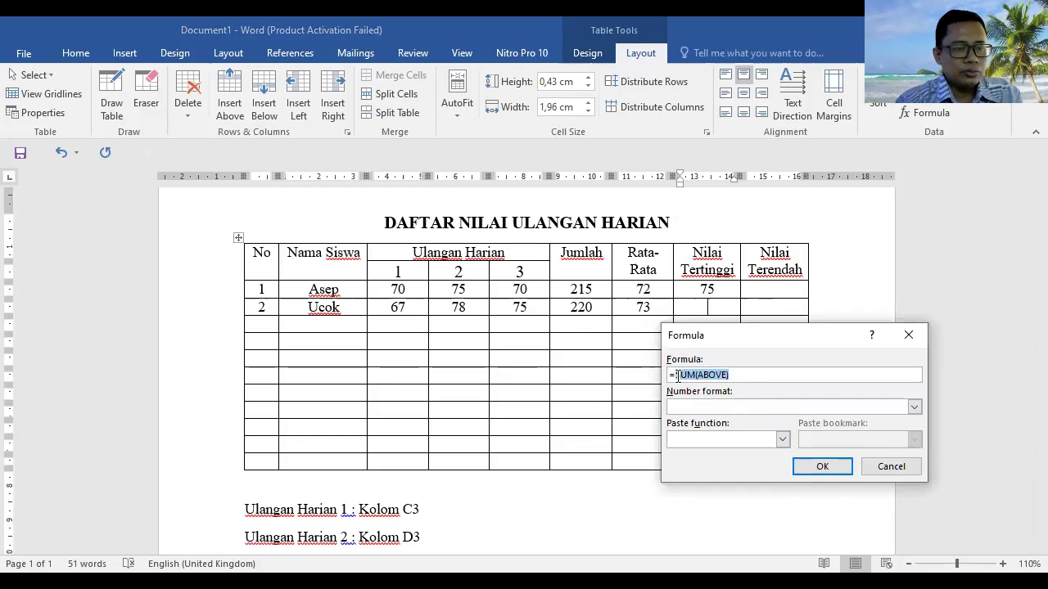
pyautogui.press('BackSpace')
pyautogui.click(782, 441)
pyautogui.scroll(-1, 748, 477)
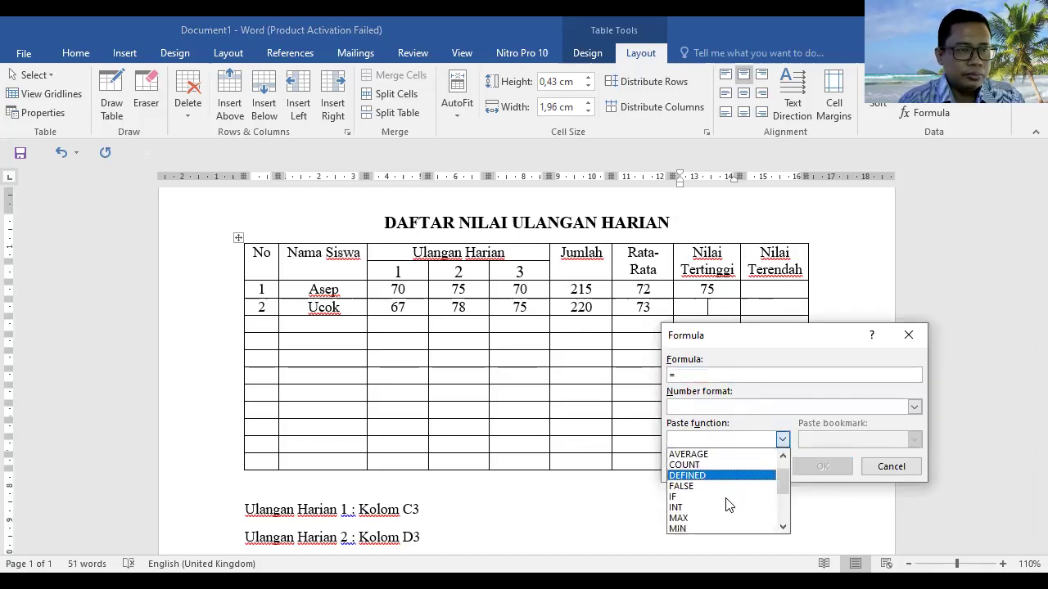
pyautogui.click(696, 519)
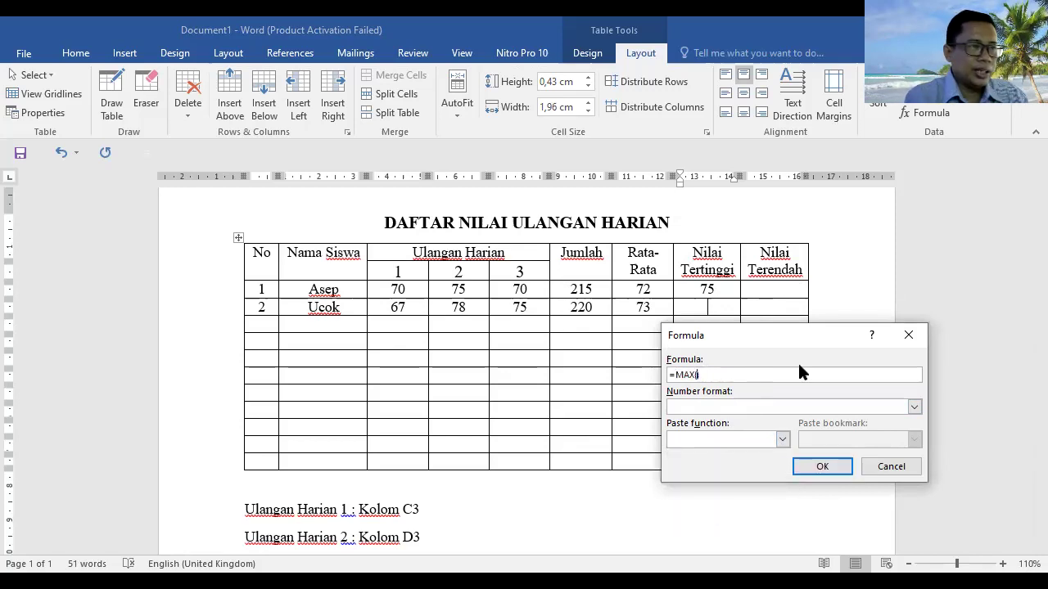
pyautogui.write('C4,D4,E4')
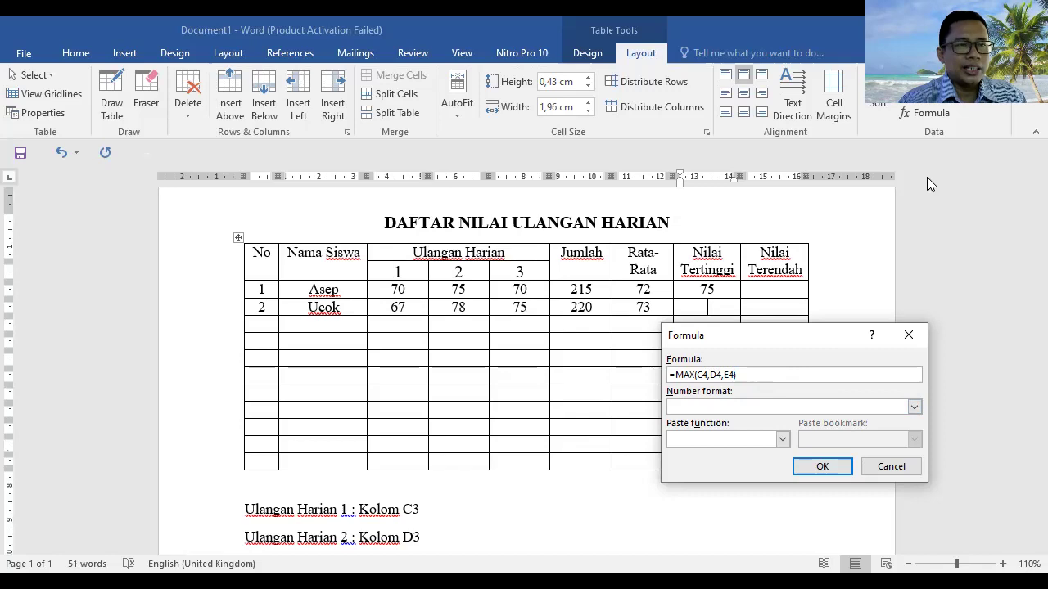
pyautogui.click(820, 466)
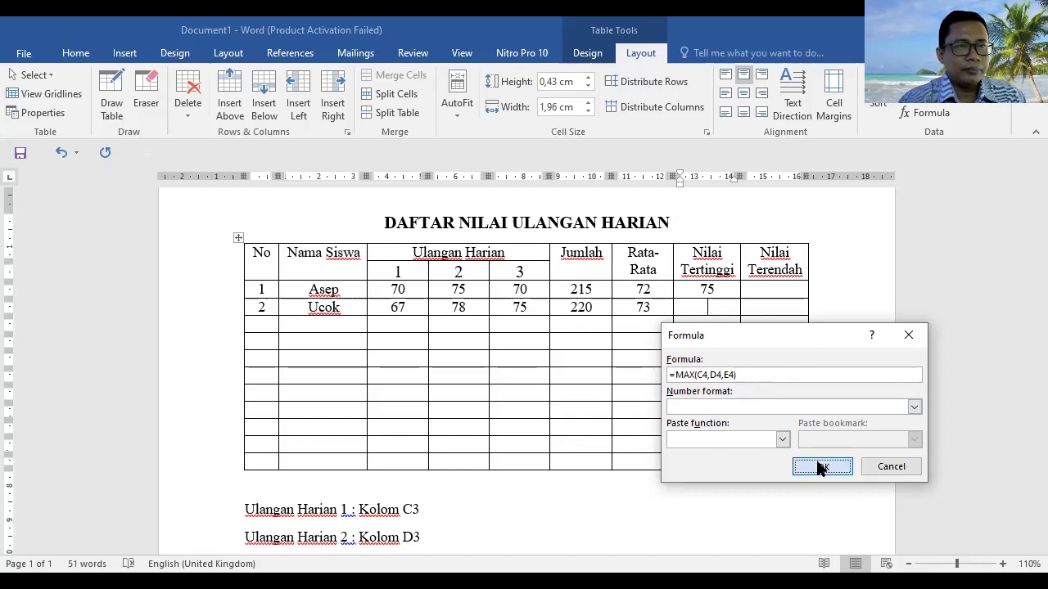
# Insert the formula =MIN(C3,D3,E3) in the first student's Nilai Terendah cell.
pyautogui.click(779, 290)
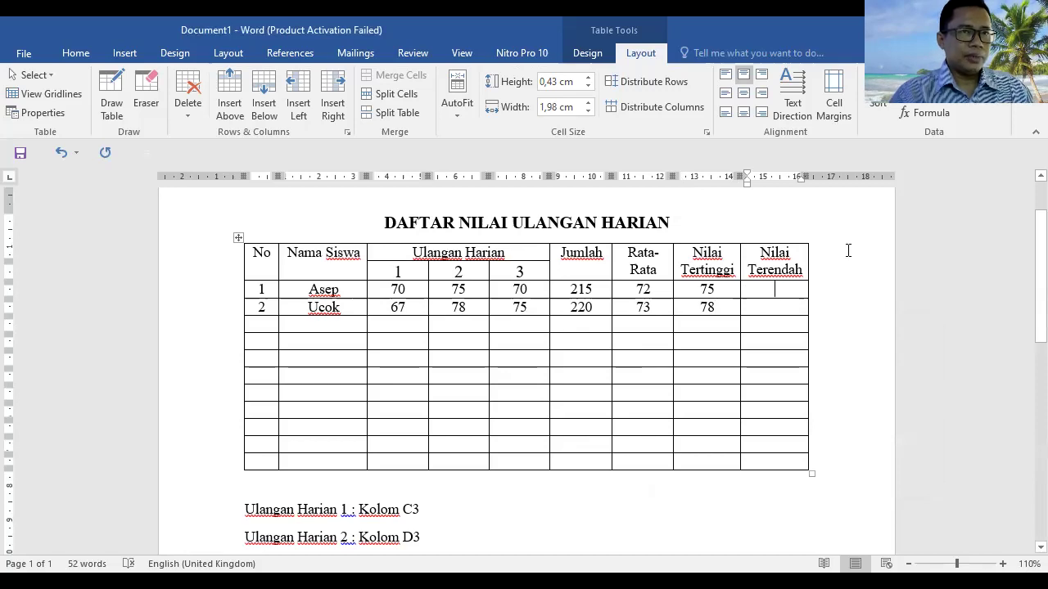
pyautogui.click(924, 113)
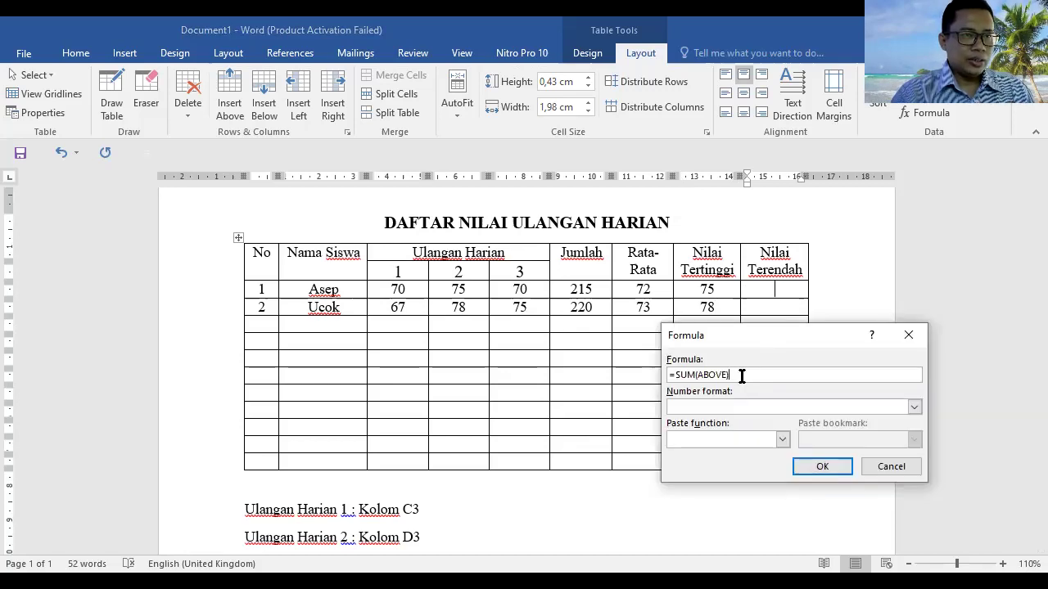
pyautogui.moveTo(742, 374); pyautogui.dragTo(673, 374)
pyautogui.press('BackSpace')
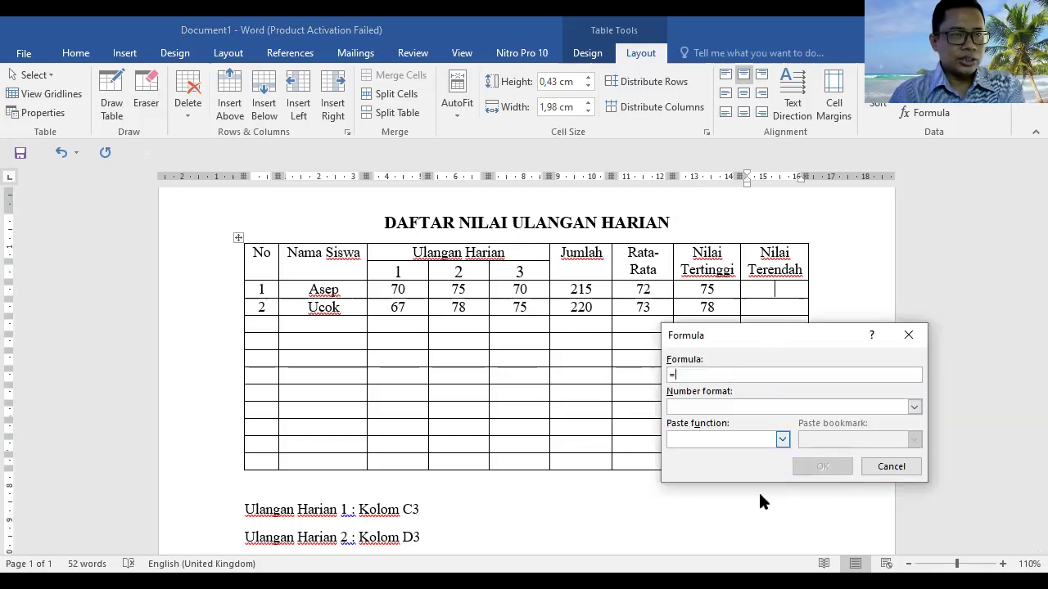
pyautogui.click(782, 439)
pyautogui.moveTo(778, 479); pyautogui.dragTo(781, 501)
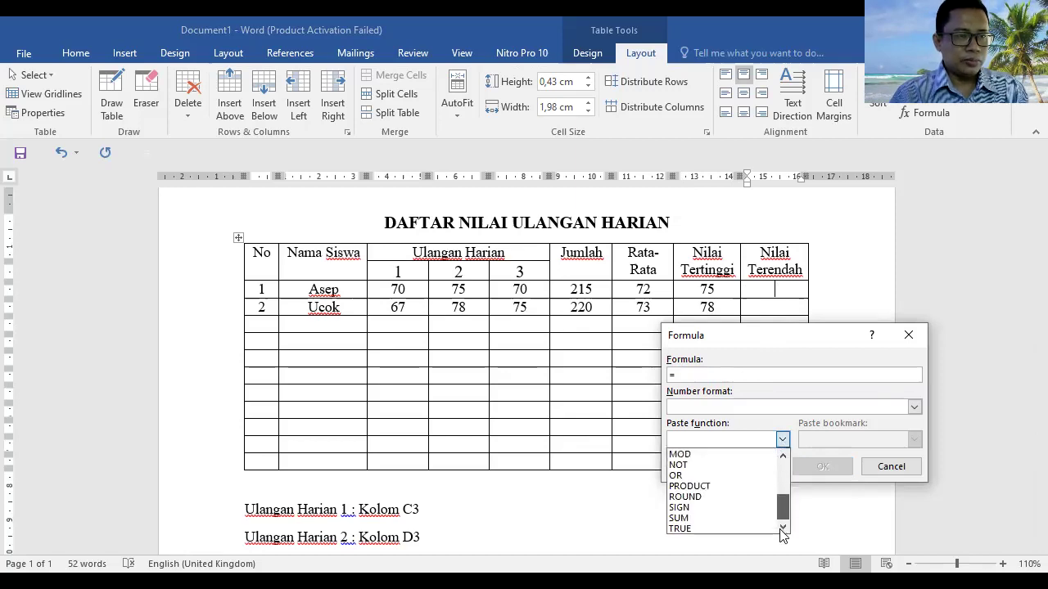
pyautogui.click(683, 454)
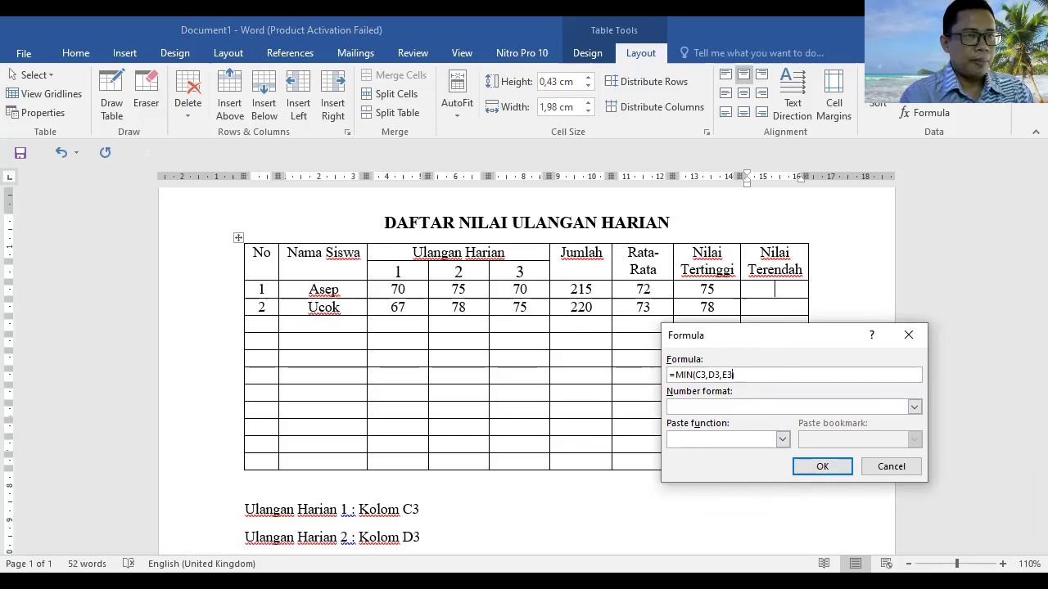
pyautogui.click(835, 471)
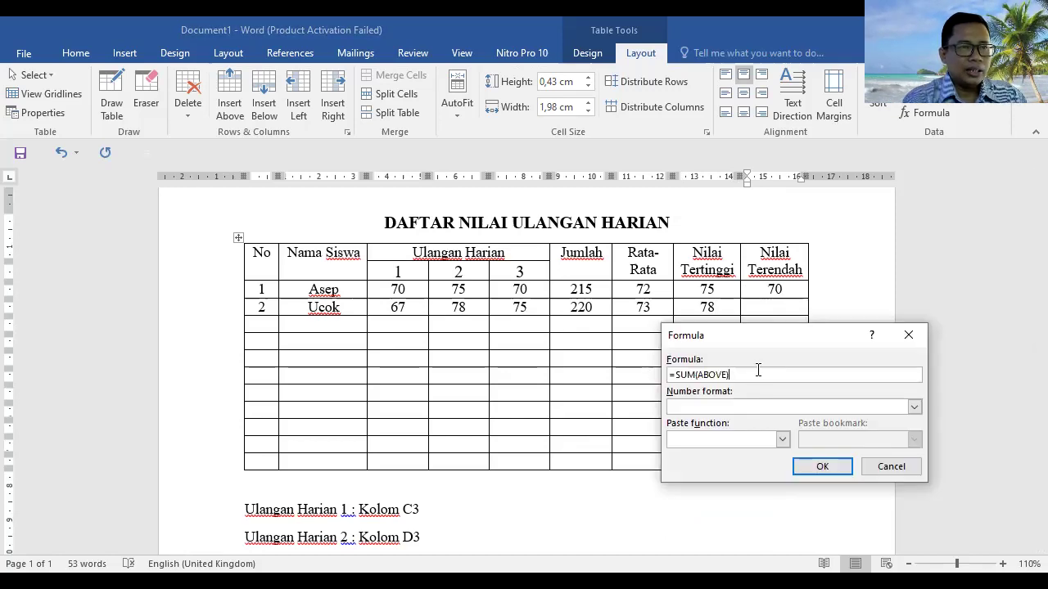
# Insert the formula =MIN(C4,D4,E4) in the second student's Nilai Terendah cell.
pyautogui.moveTo(757, 370); pyautogui.dragTo(690, 375)
pyautogui.press('BackSpace')
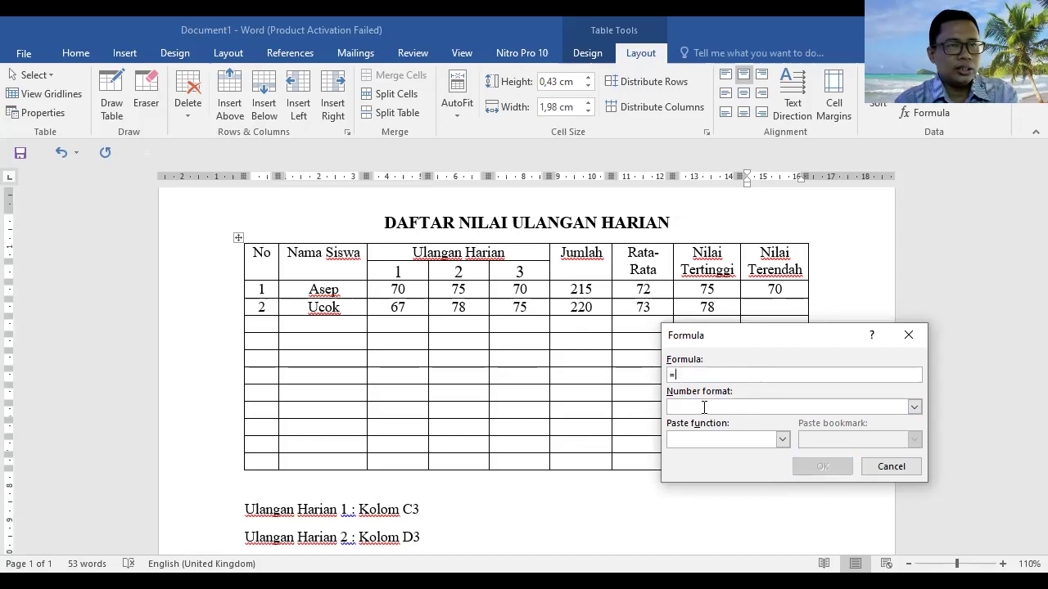
pyautogui.click(782, 439)
pyautogui.moveTo(782, 475); pyautogui.dragTo(780, 497)
pyautogui.click(719, 487)
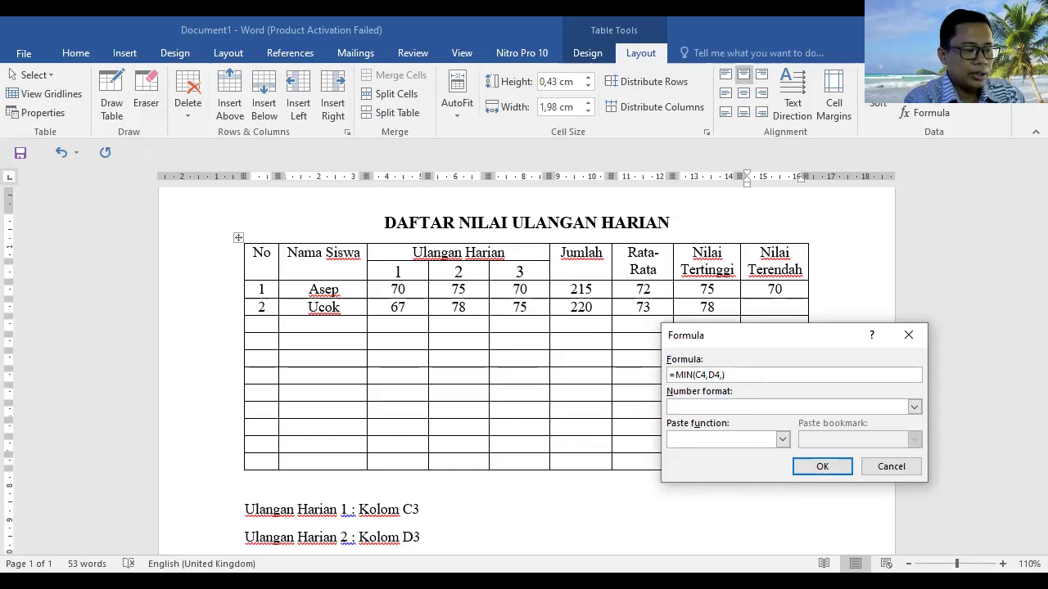
pyautogui.click(834, 473)
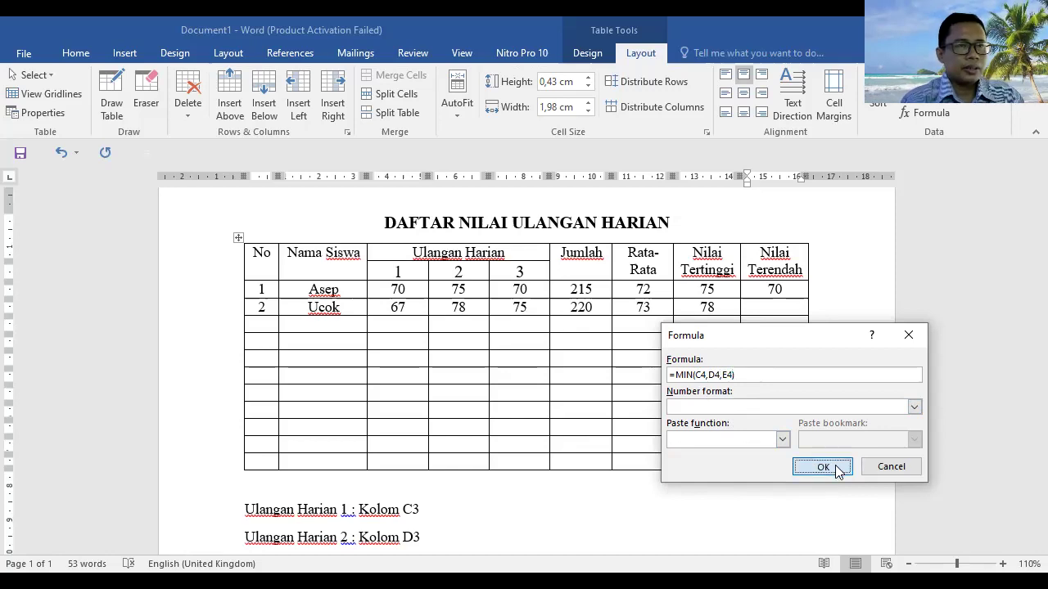
# Show the field code behind the first student's Jumlah value, then switch it back to the result.
pyautogui.click(702, 289)
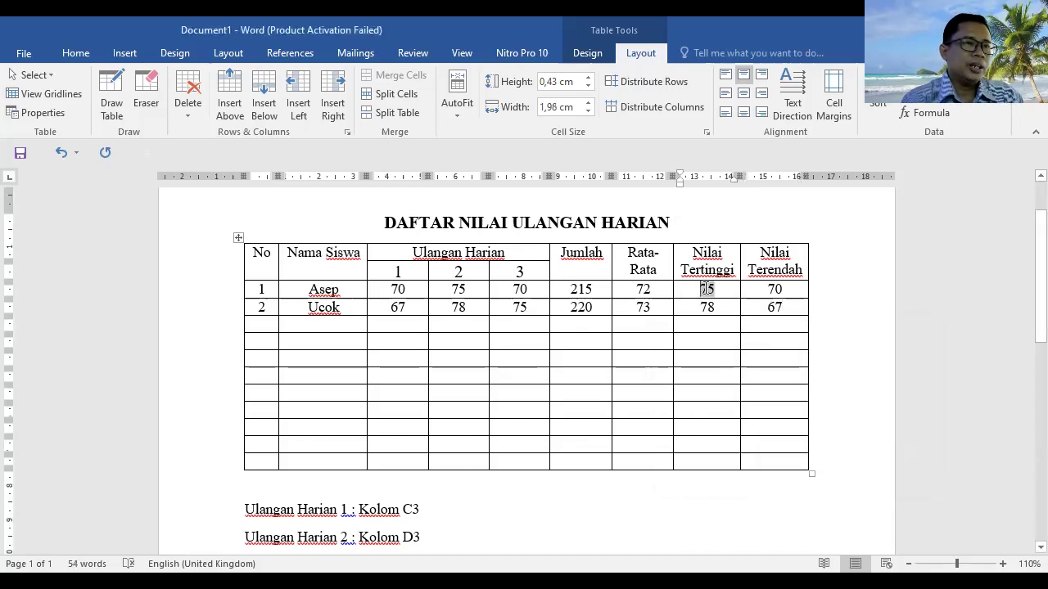
pyautogui.click(717, 329)
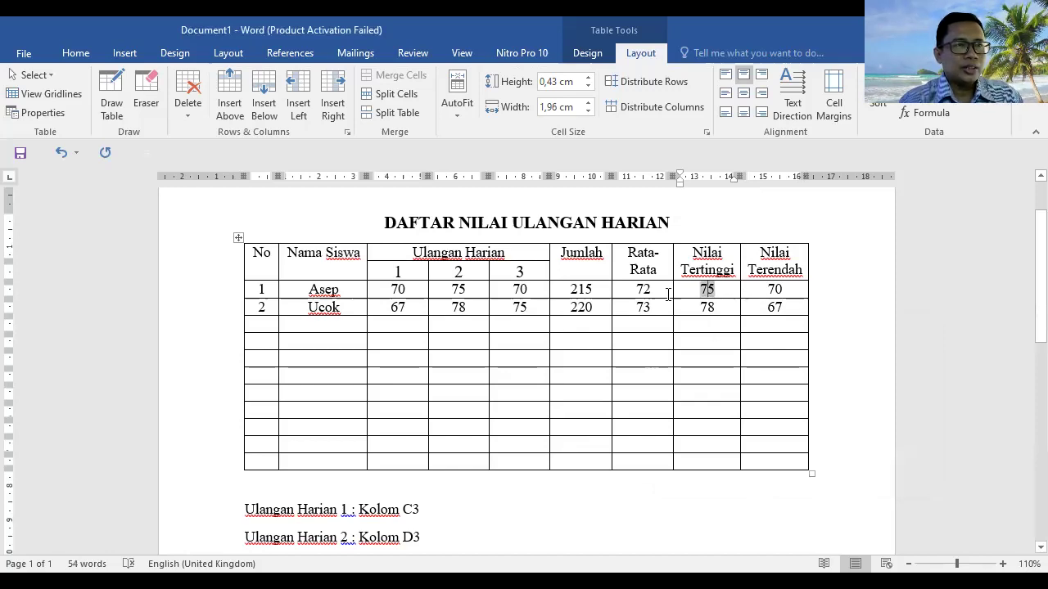
pyautogui.click(595, 288)
pyautogui.click(580, 289)
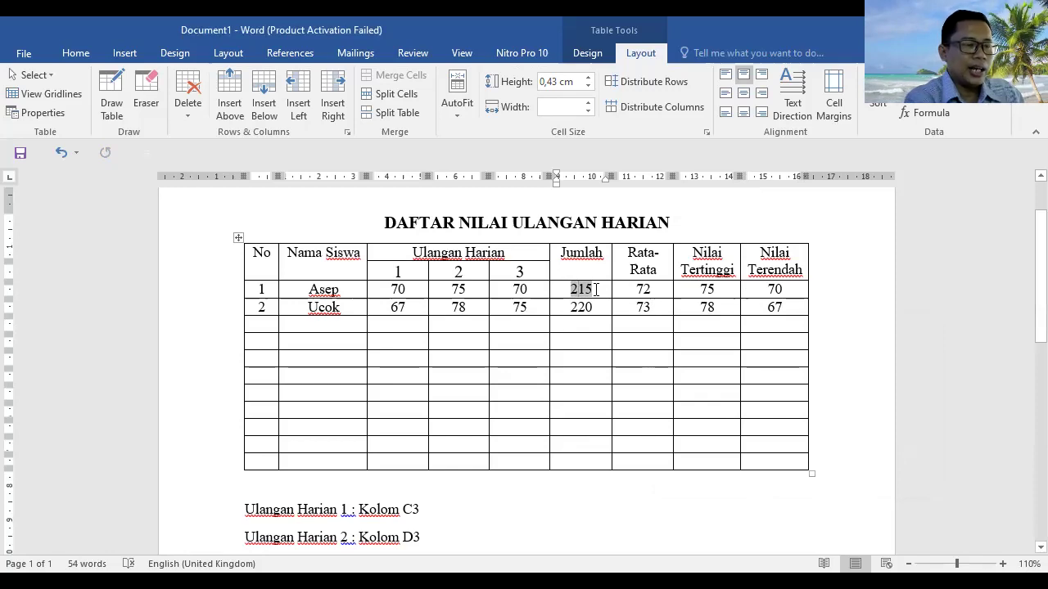
pyautogui.hotkey('shift', 'F9')
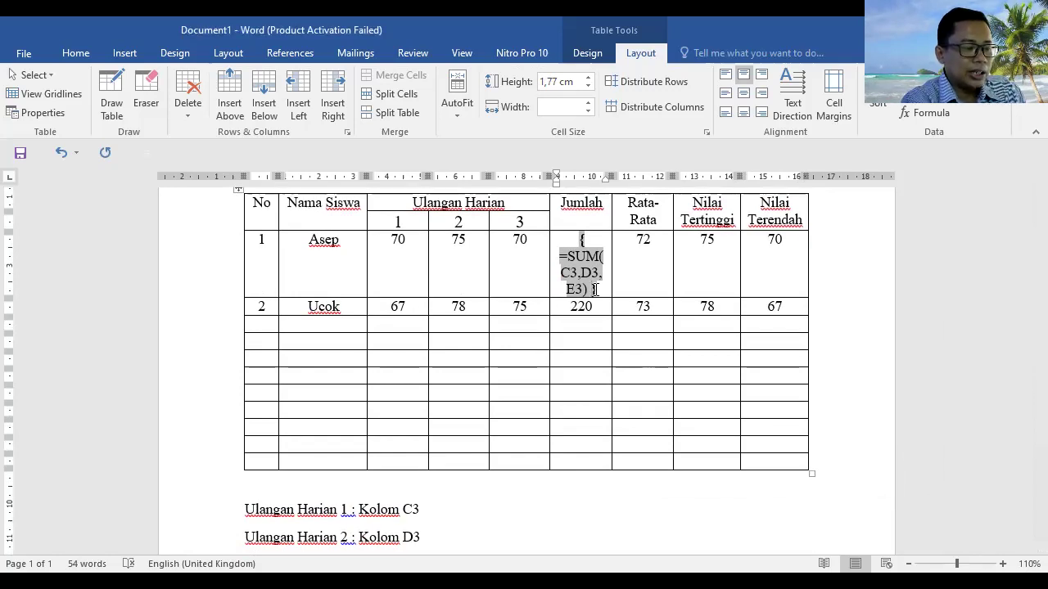
pyautogui.hotkey('shift', 'F9')
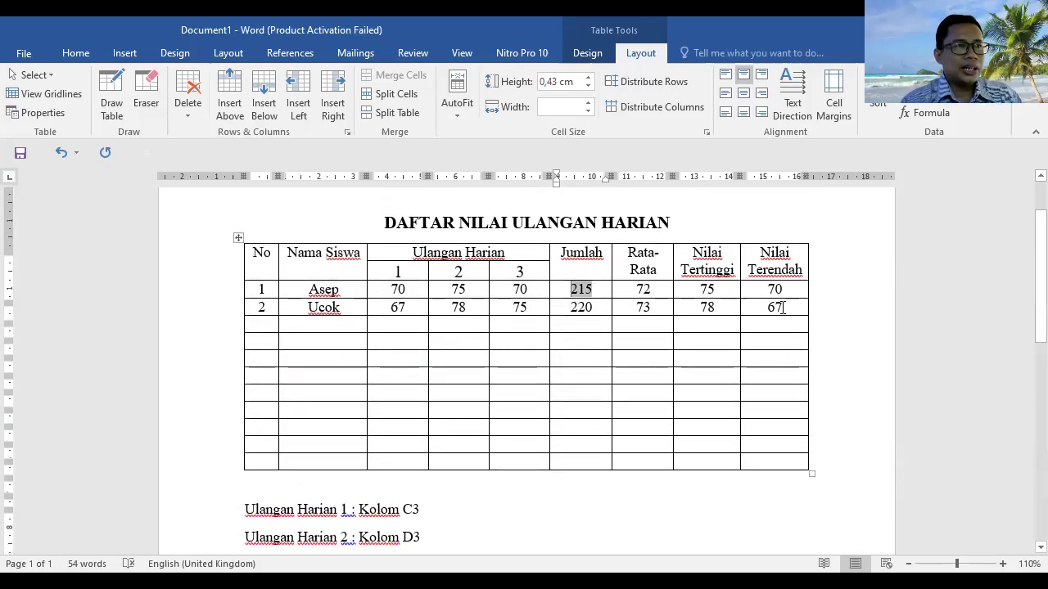
pyautogui.scroll(2, 737, 311)
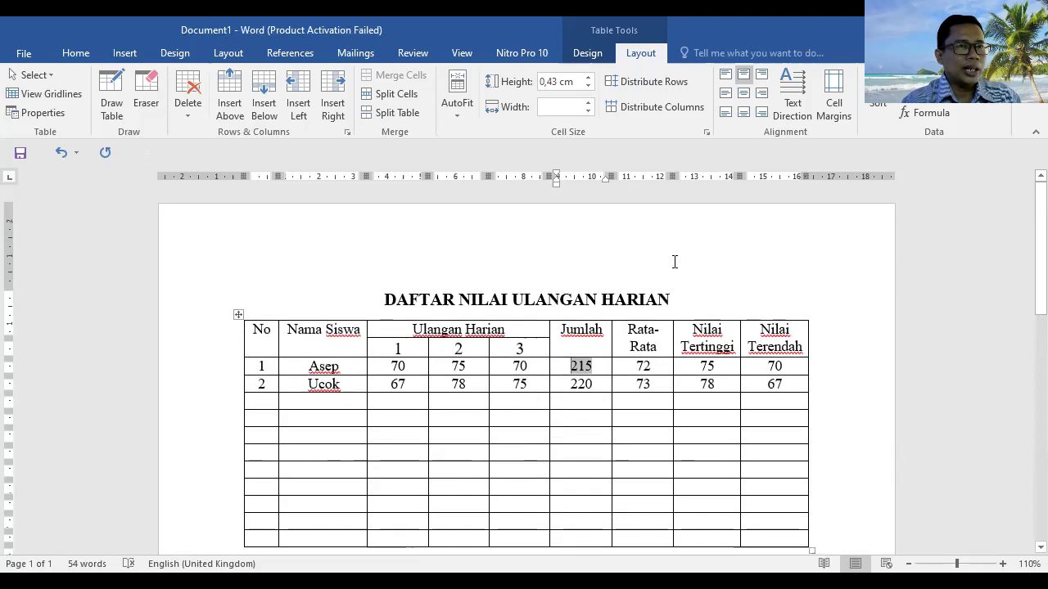